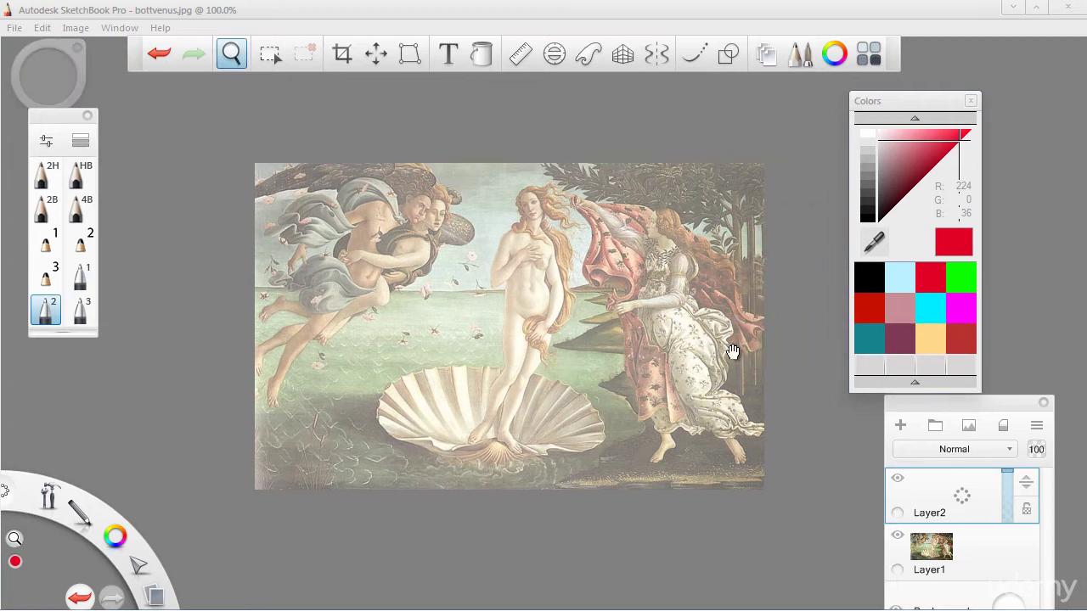
{"action": "left_click_drag", "start_coordinate": [790, 323], "coordinate": [804, 269]}
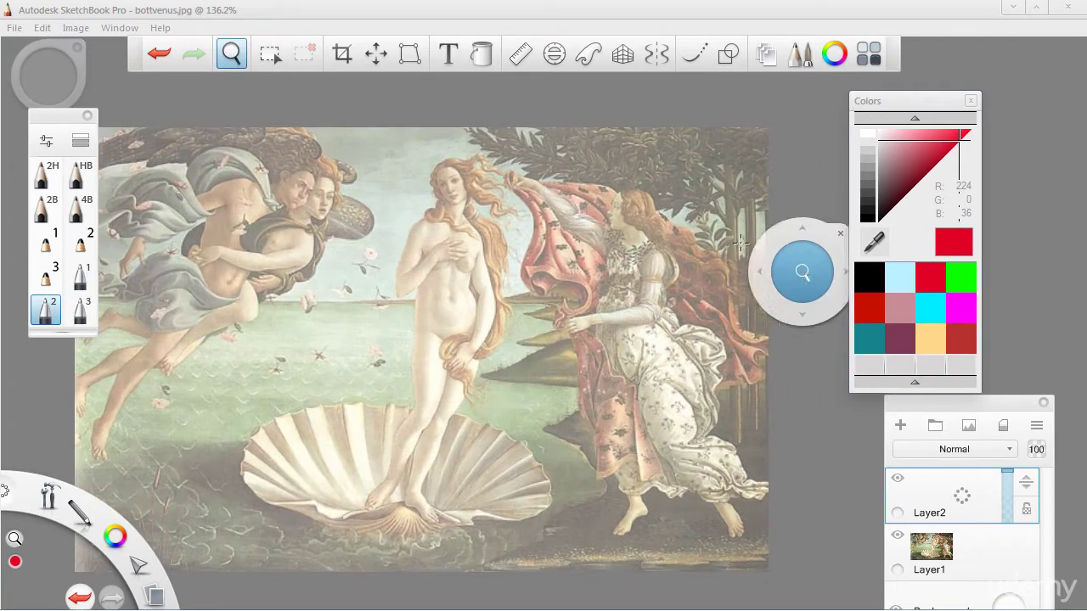
{"action": "key", "text": "space"}
{"action": "left_click_drag", "start_coordinate": [529, 417], "coordinate": [660, 367]}
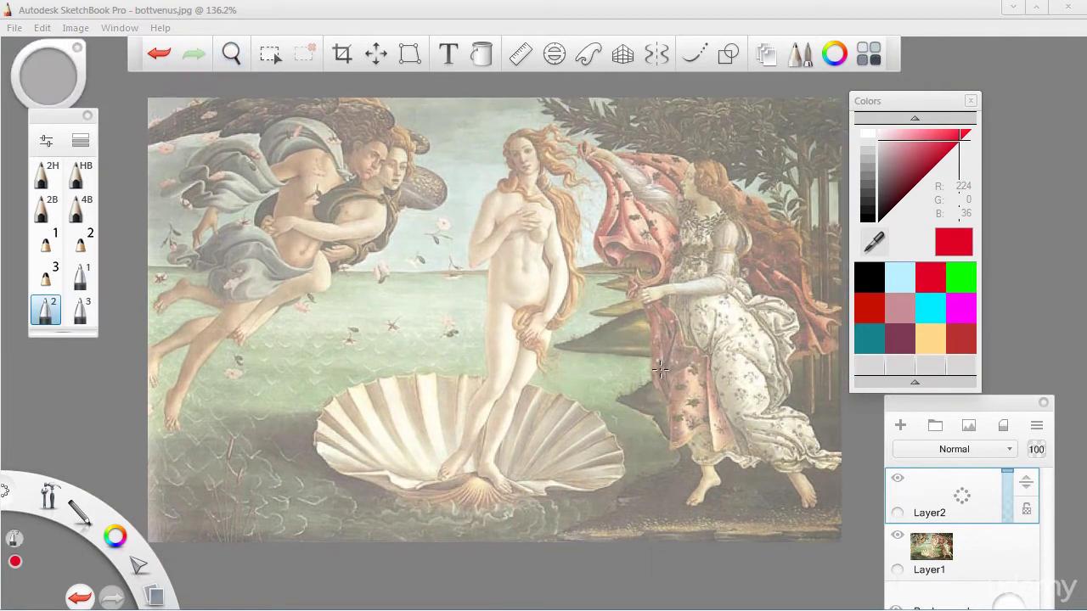
{"action": "key", "text": "space"}
{"action": "left_click_drag", "start_coordinate": [562, 453], "coordinate": [597, 464]}
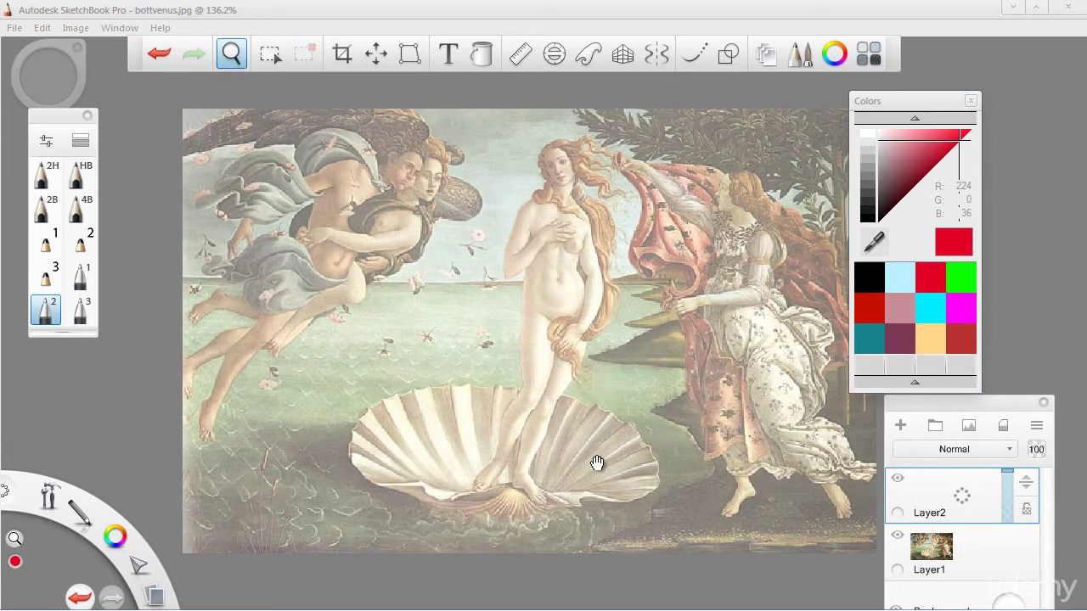
{"action": "key", "text": "r"}
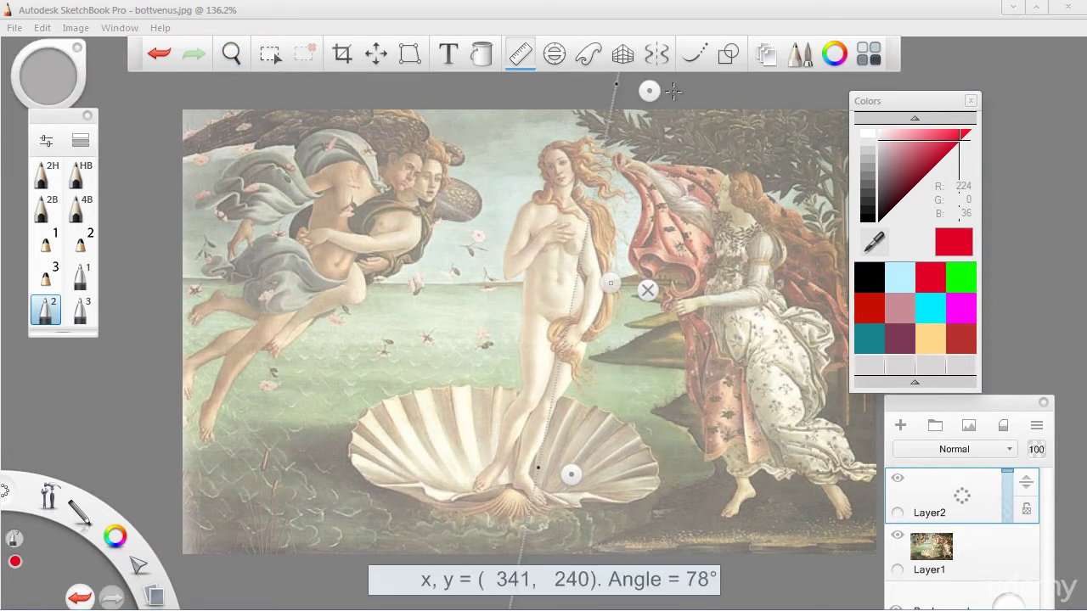
{"action": "key", "text": "r"}
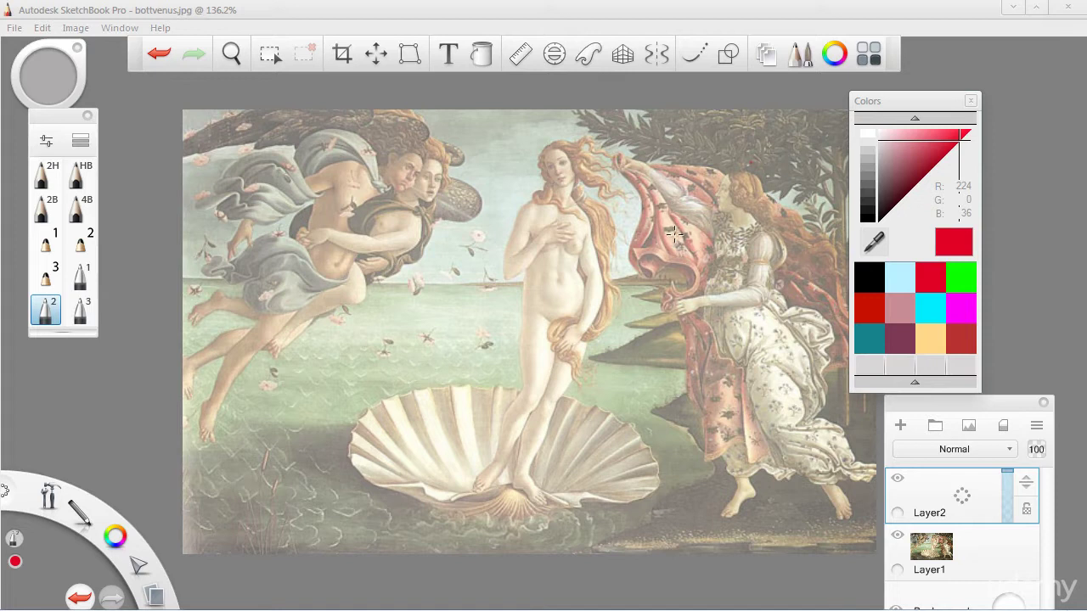
{"action": "mouse_move", "coordinate": [603, 142]}
{"action": "left_mouse_down"}
{"action": "mouse_move", "coordinate": [350, 211]}
{"action": "mouse_move", "coordinate": [554, 501]}
{"action": "mouse_move", "coordinate": [537, 278]}
{"action": "left_mouse_up"}
{"action": "key", "text": "ctrl+z"}
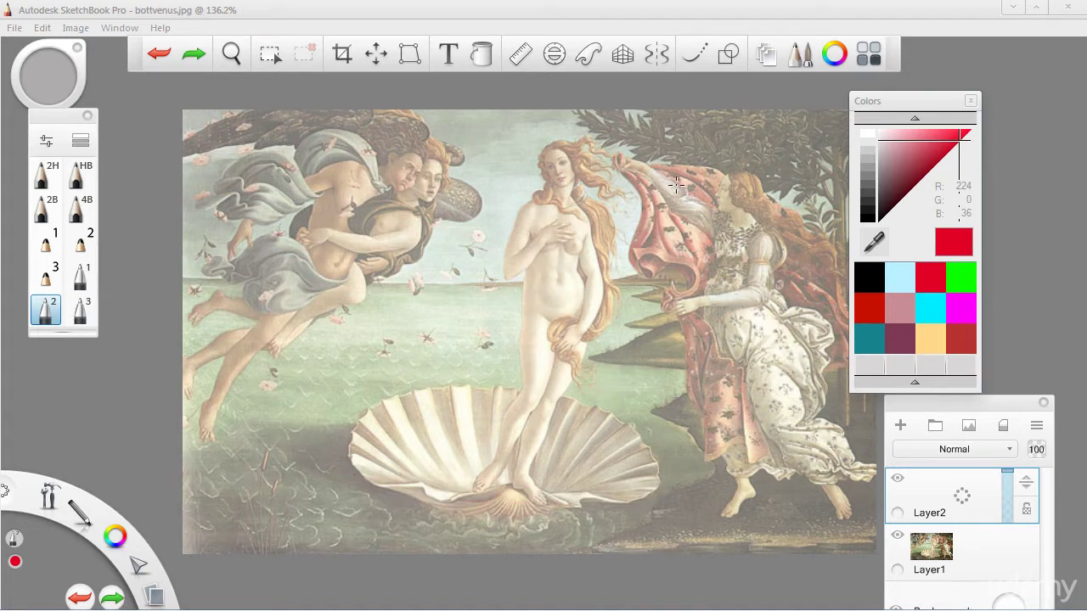
Make Layer1 active and hide the interface panels to view the whole painting unobstructed.
{"action": "key", "text": "space"}
{"action": "left_click", "coordinate": [998, 547]}
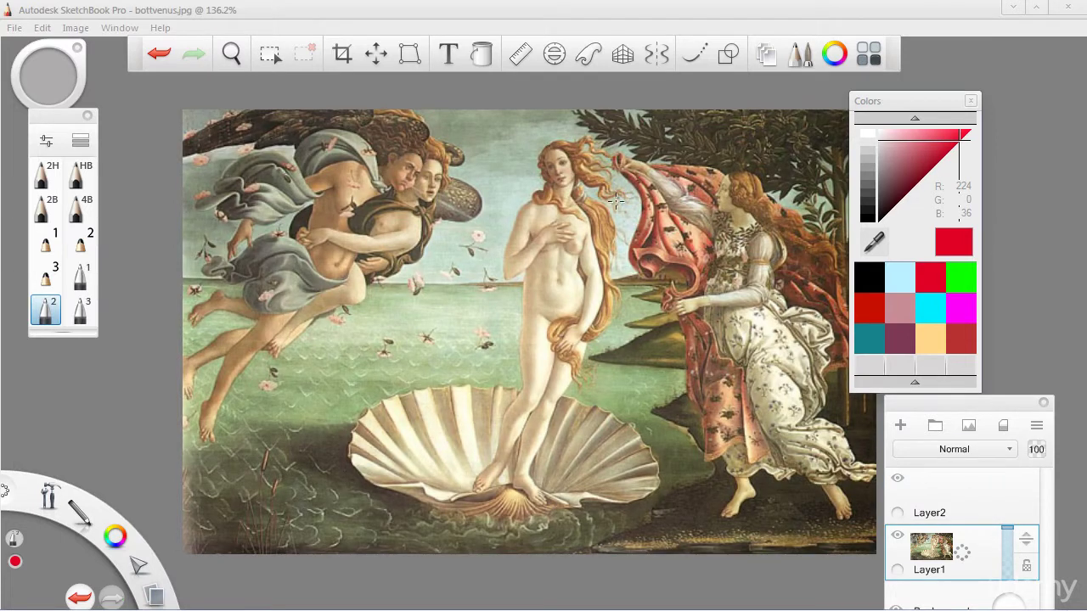
{"action": "key", "text": "Tab"}
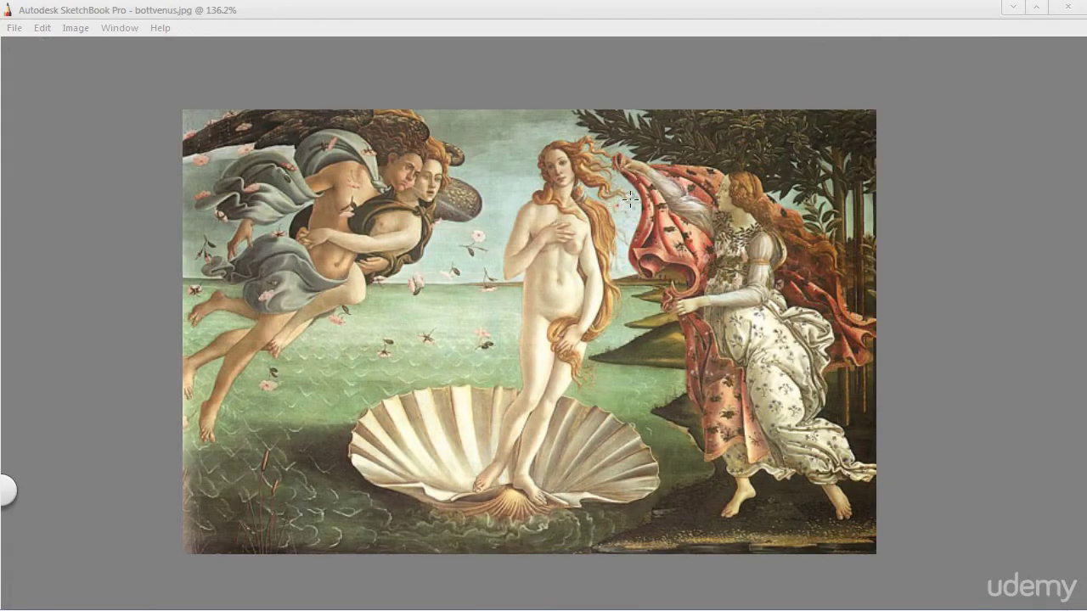
{"action": "key", "text": "space"}
{"action": "left_click_drag", "start_coordinate": [684, 197], "coordinate": [654, 127]}
{"action": "key", "text": "space"}
{"action": "left_click_drag", "start_coordinate": [543, 284], "coordinate": [531, 347]}
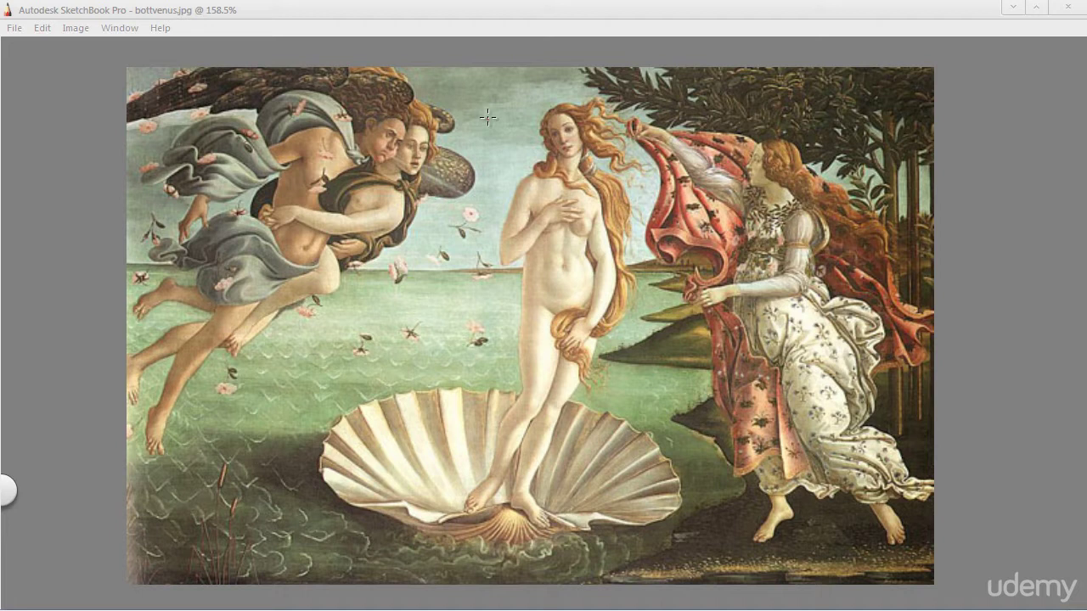
Try freehand red strokes over the winged figures, the clothed attendant and Venus's head, undoing each one.
{"action": "mouse_move", "coordinate": [488, 117]}
{"action": "left_mouse_down"}
{"action": "mouse_move", "coordinate": [255, 78]}
{"action": "mouse_move", "coordinate": [399, 71]}
{"action": "left_mouse_up"}
{"action": "key", "text": "ctrl+z"}
{"action": "mouse_move", "coordinate": [840, 120]}
{"action": "left_mouse_down"}
{"action": "mouse_move", "coordinate": [794, 461]}
{"action": "mouse_move", "coordinate": [841, 115]}
{"action": "left_mouse_up"}
{"action": "key", "text": "ctrl+z"}
{"action": "left_click_drag", "start_coordinate": [852, 299], "coordinate": [599, 146]}
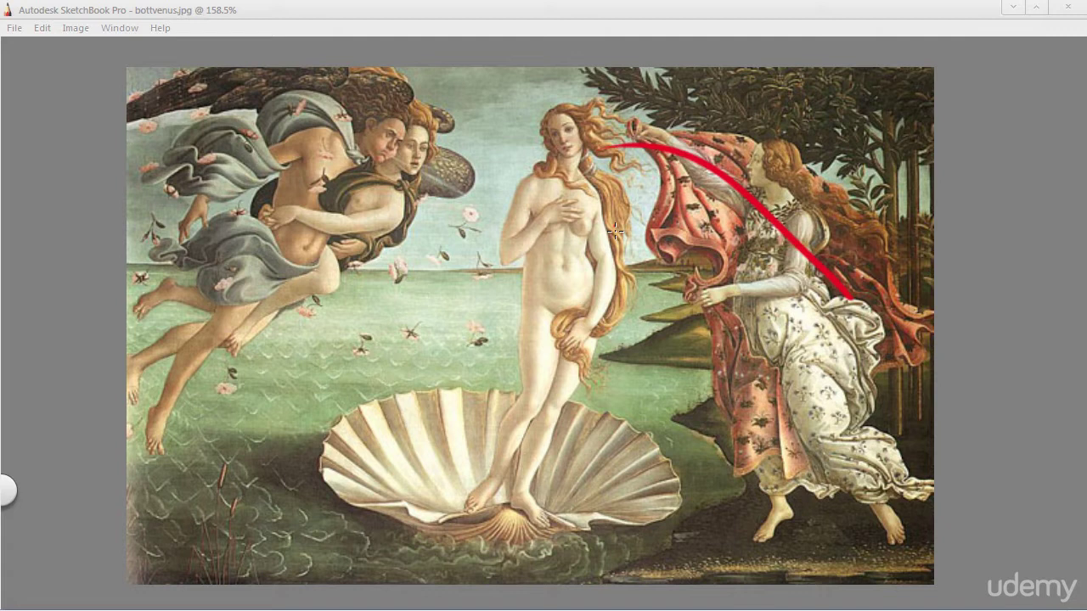
{"action": "key", "text": "ctrl+z"}
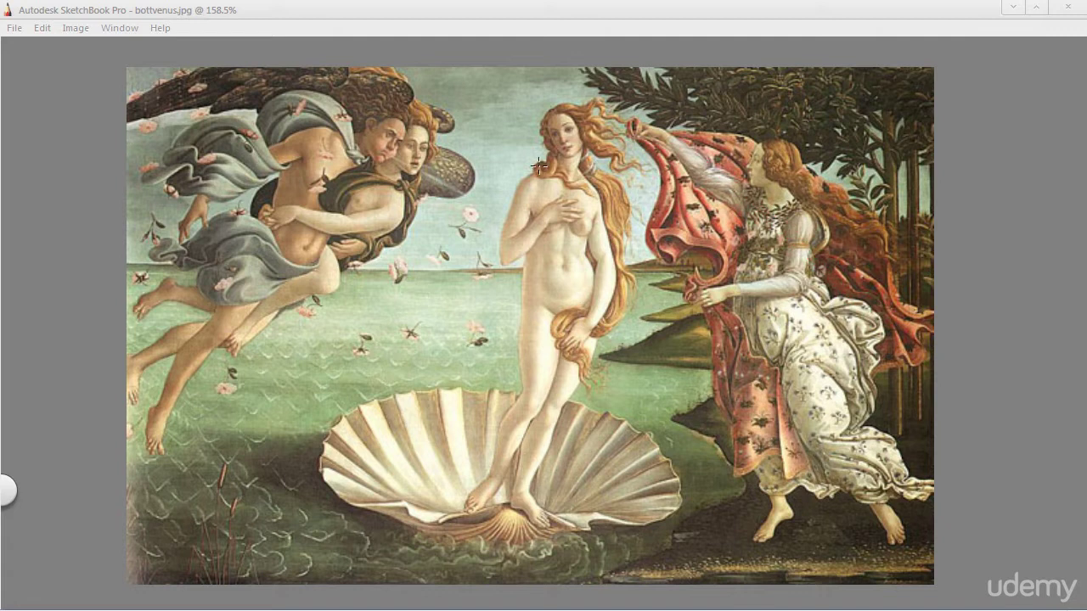
{"action": "mouse_move", "coordinate": [538, 166]}
{"action": "left_mouse_down"}
{"action": "mouse_move", "coordinate": [574, 120]}
{"action": "mouse_move", "coordinate": [581, 192]}
{"action": "mouse_move", "coordinate": [591, 160]}
{"action": "mouse_move", "coordinate": [540, 124]}
{"action": "mouse_move", "coordinate": [570, 191]}
{"action": "left_mouse_up"}
{"action": "key", "text": "ctrl+z"}
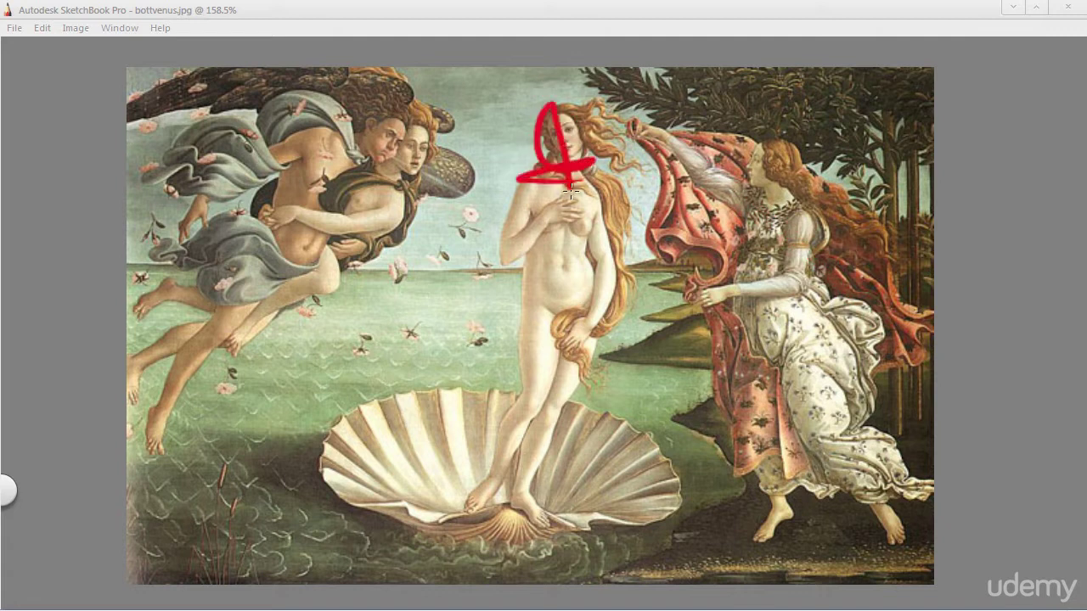
{"action": "key", "text": "ctrl+z"}
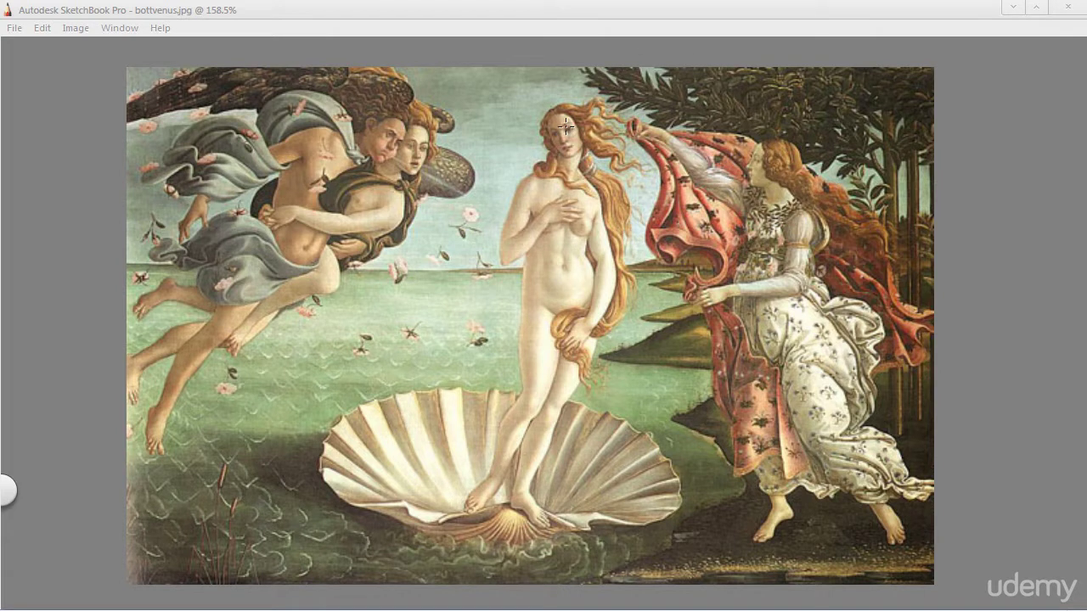
Make Layer2 the active layer for annotation and hide the interface panels.
{"action": "key", "text": "Tab"}
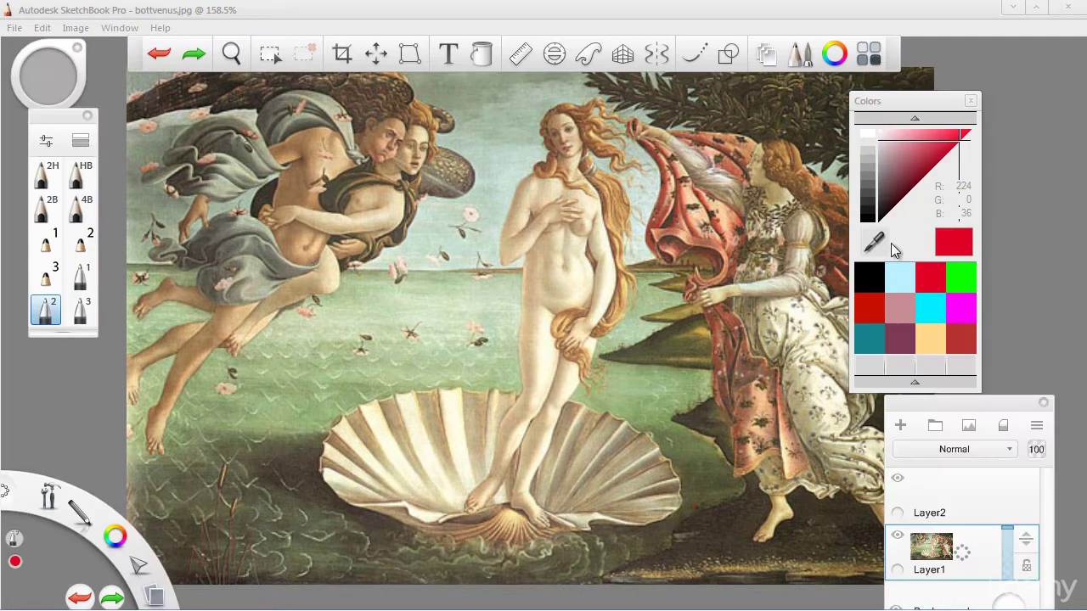
{"action": "left_click_drag", "start_coordinate": [1026, 550], "coordinate": [996, 495]}
{"action": "left_click", "coordinate": [996, 495]}
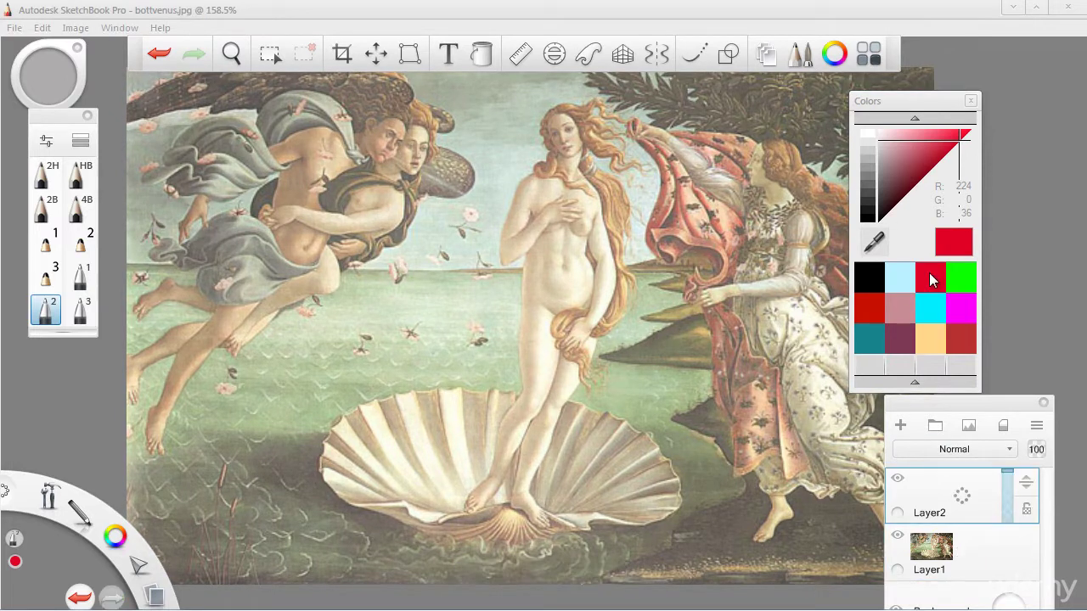
{"action": "key", "text": "Tab"}
Try straight horizontal red strokes across the waves between the flying figures' feet and Venus, undoing each.
{"action": "key", "text": "space"}
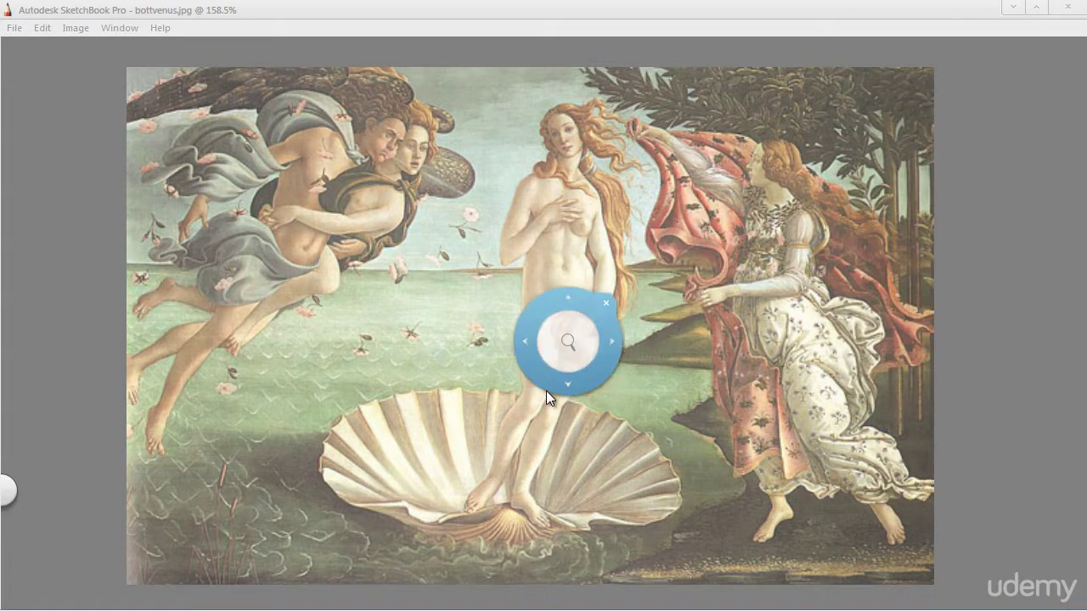
{"action": "left_click_drag", "start_coordinate": [546, 390], "coordinate": [705, 381]}
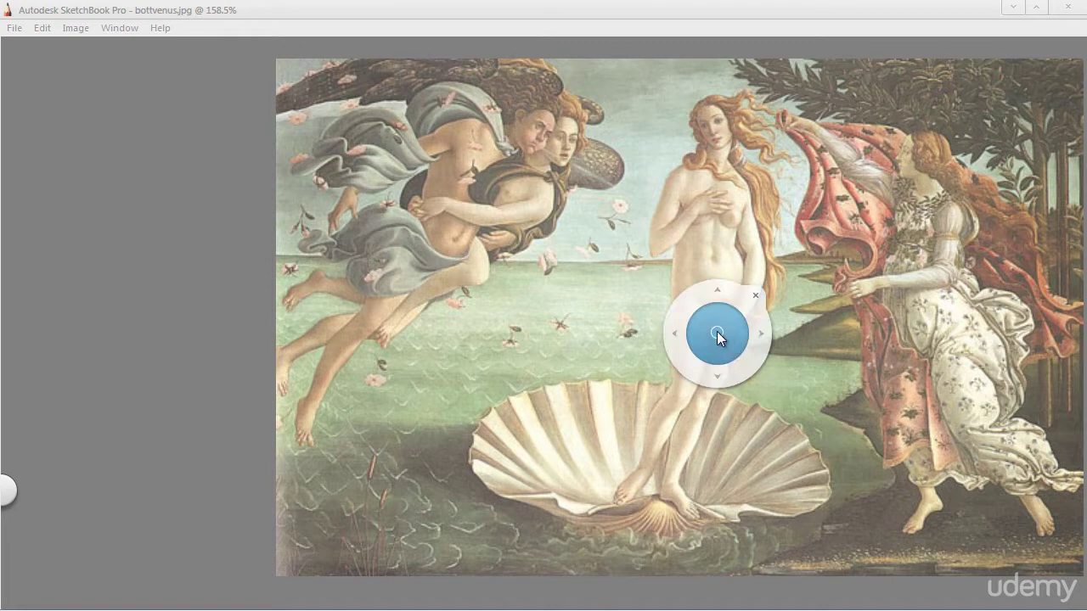
{"action": "left_click_drag", "start_coordinate": [716, 331], "coordinate": [767, 257]}
{"action": "left_click_drag", "start_coordinate": [502, 384], "coordinate": [534, 407]}
{"action": "left_click_drag", "start_coordinate": [570, 353], "coordinate": [593, 253]}
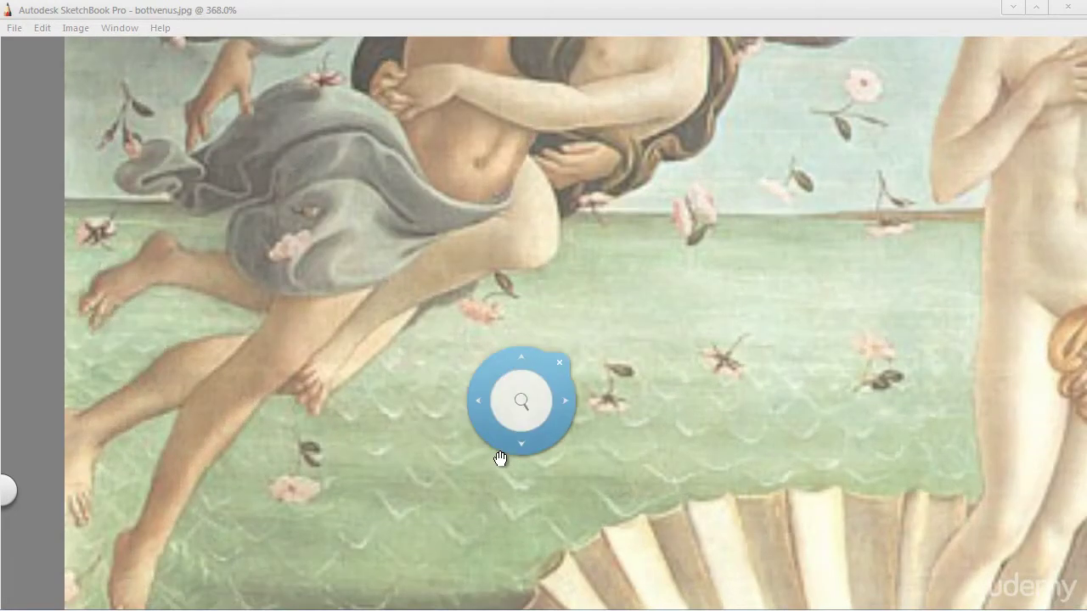
{"action": "left_click_drag", "start_coordinate": [501, 459], "coordinate": [562, 363]}
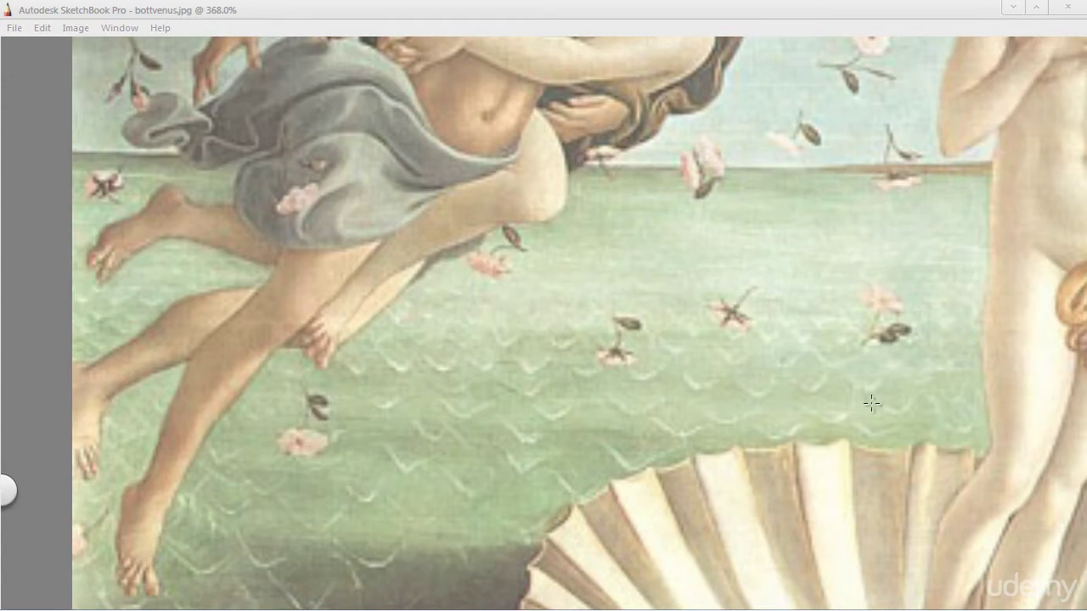
{"action": "mouse_move", "coordinate": [893, 399]}
{"action": "left_mouse_down"}
{"action": "mouse_move", "coordinate": [567, 440]}
{"action": "mouse_move", "coordinate": [315, 432]}
{"action": "mouse_move", "coordinate": [306, 398]}
{"action": "left_mouse_up"}
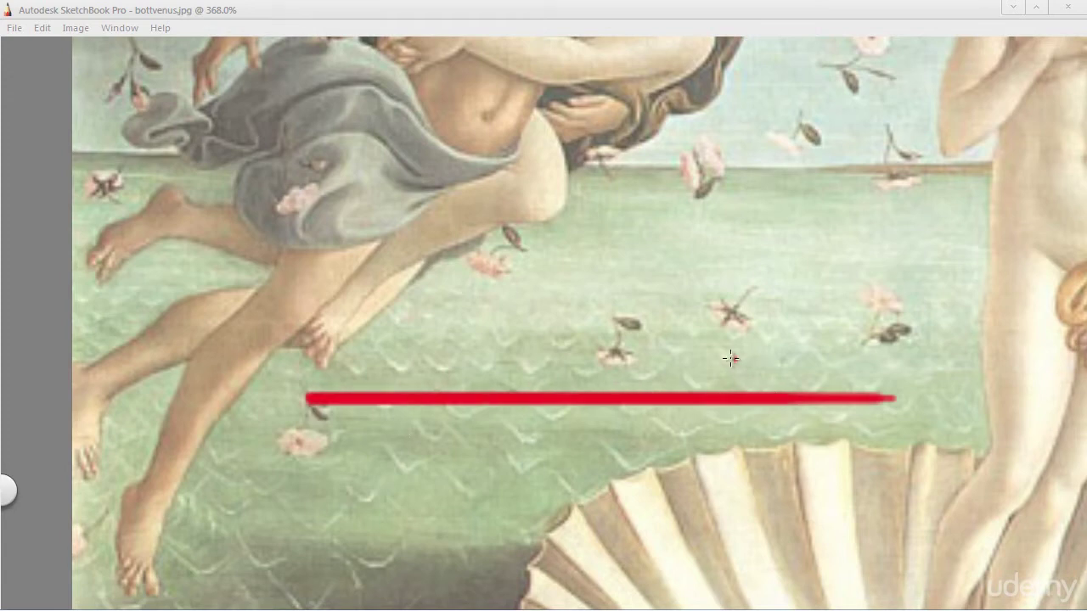
{"action": "key", "text": "ctrl+z"}
{"action": "left_click", "coordinate": [465, 361]}
{"action": "left_click_drag", "start_coordinate": [409, 335], "coordinate": [413, 370]}
{"action": "key", "text": "ctrl+z"}
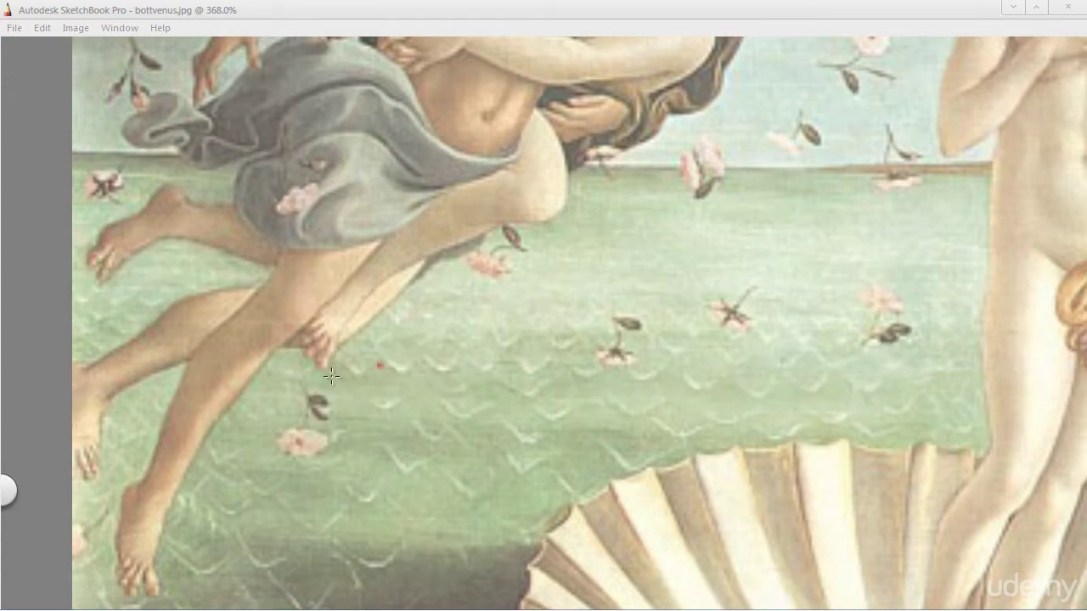
{"action": "mouse_move", "coordinate": [294, 381]}
{"action": "left_mouse_down"}
{"action": "mouse_move", "coordinate": [892, 402]}
{"action": "mouse_move", "coordinate": [269, 381]}
{"action": "left_mouse_up"}
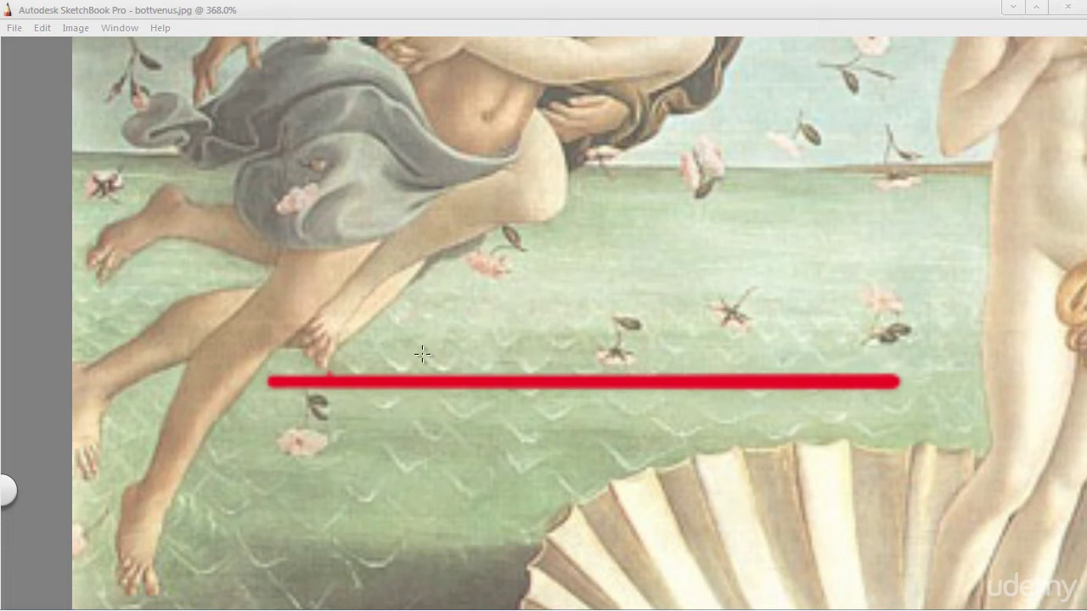
{"action": "key", "text": "ctrl+z"}
Try two more horizontal red strokes across the water just above the scallop shell and undo them.
{"action": "key", "text": "space"}
{"action": "mouse_move", "coordinate": [378, 462]}
{"action": "left_mouse_down"}
{"action": "mouse_move", "coordinate": [425, 401]}
{"action": "mouse_move", "coordinate": [390, 488]}
{"action": "left_mouse_up"}
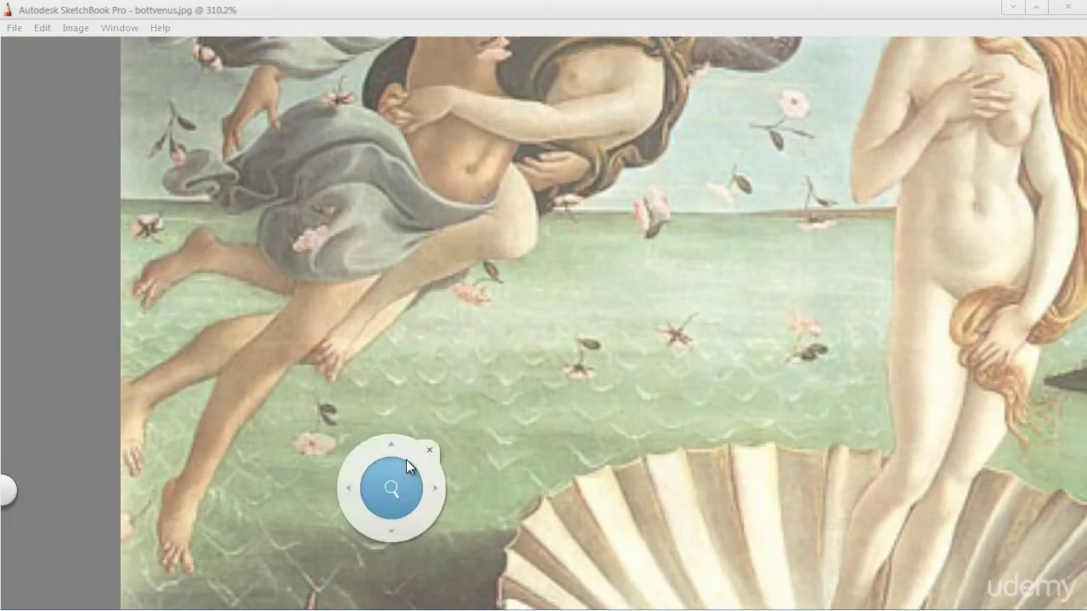
{"action": "left_click_drag", "start_coordinate": [753, 402], "coordinate": [259, 410]}
{"action": "key", "text": "ctrl+z"}
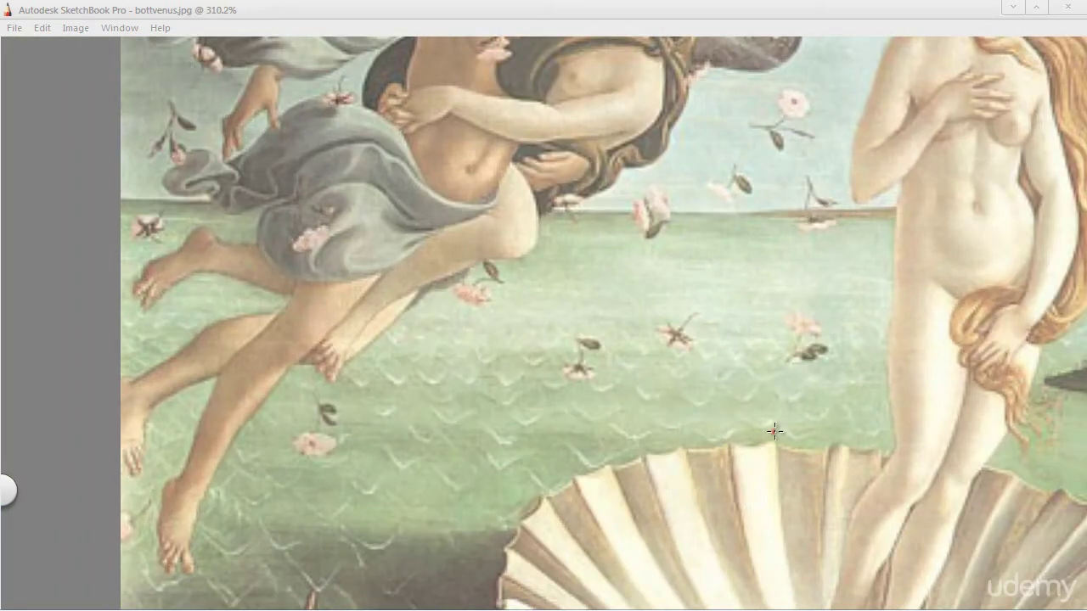
{"action": "left_click_drag", "start_coordinate": [798, 438], "coordinate": [361, 431]}
{"action": "key", "text": "ctrl+z"}
Try a curved red stroke sweeping down from below the flying figures' feet toward the reeds, and undo it.
{"action": "key", "text": "space"}
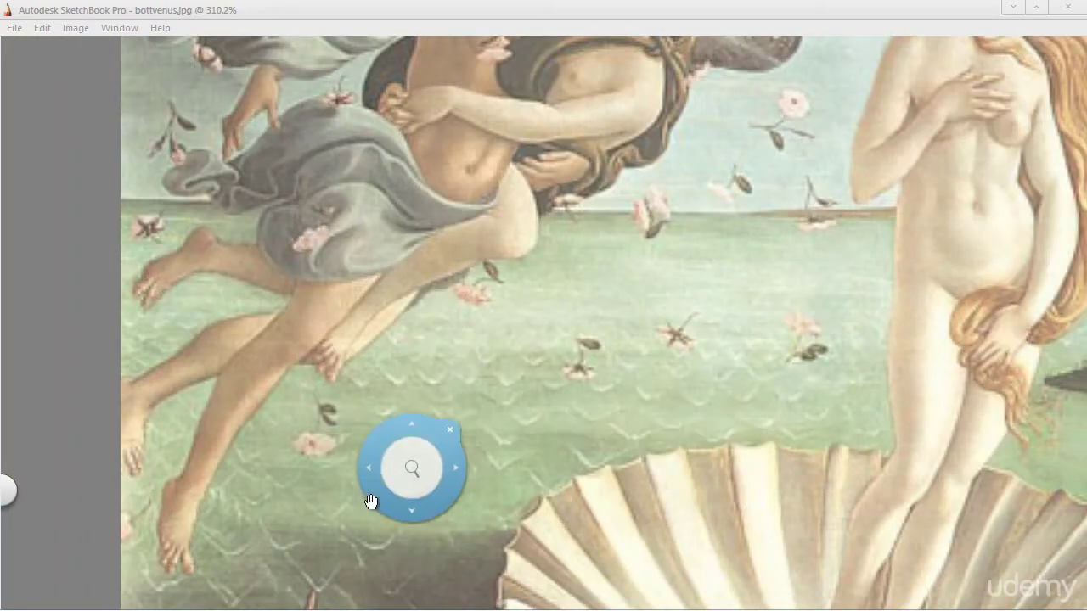
{"action": "mouse_move", "coordinate": [372, 502]}
{"action": "left_mouse_down"}
{"action": "mouse_move", "coordinate": [454, 413]}
{"action": "mouse_move", "coordinate": [497, 383]}
{"action": "left_mouse_up"}
{"action": "mouse_move", "coordinate": [617, 240]}
{"action": "left_mouse_down"}
{"action": "mouse_move", "coordinate": [650, 241]}
{"action": "mouse_move", "coordinate": [497, 323]}
{"action": "mouse_move", "coordinate": [419, 403]}
{"action": "mouse_move", "coordinate": [405, 481]}
{"action": "left_mouse_up"}
{"action": "key", "text": "space"}
{"action": "left_click_drag", "start_coordinate": [321, 393], "coordinate": [363, 320]}
{"action": "key", "text": "ctrl+z"}
{"action": "mouse_move", "coordinate": [605, 167]}
{"action": "left_mouse_down"}
{"action": "mouse_move", "coordinate": [441, 289]}
{"action": "mouse_move", "coordinate": [421, 380]}
{"action": "left_mouse_up"}
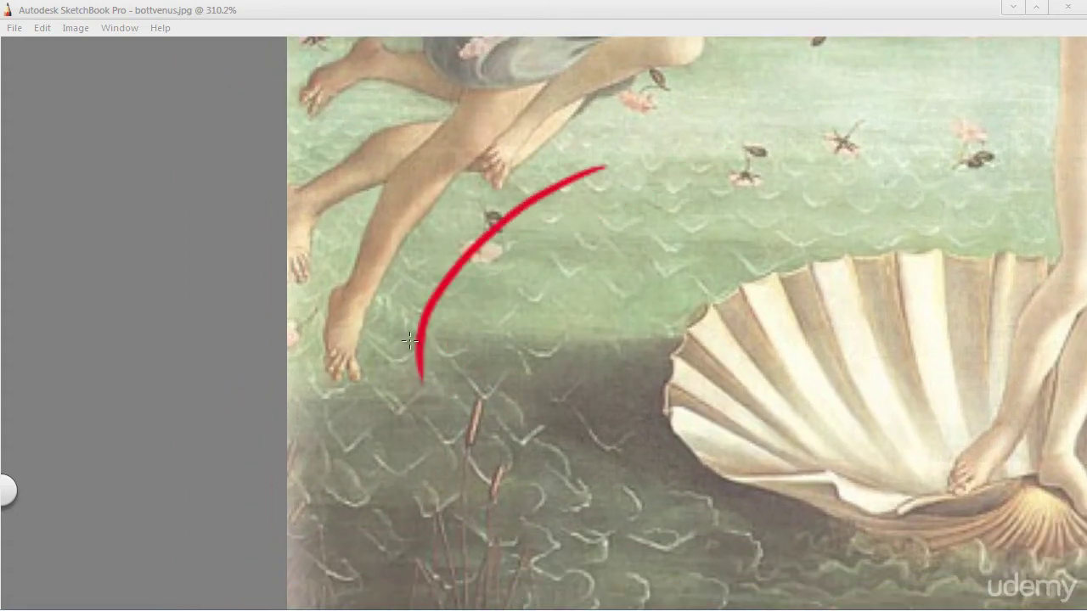
{"action": "left_click_drag", "start_coordinate": [396, 338], "coordinate": [478, 328]}
{"action": "key", "text": "ctrl+z"}
{"action": "key", "text": "ctrl+z"}
Draw two curved red arrows over the waves, running from beneath the flying figures' feet down toward the reeds.
{"action": "mouse_move", "coordinate": [553, 187]}
{"action": "left_mouse_down"}
{"action": "mouse_move", "coordinate": [412, 418]}
{"action": "mouse_move", "coordinate": [453, 367]}
{"action": "left_mouse_up"}
{"action": "key", "text": "ctrl+z"}
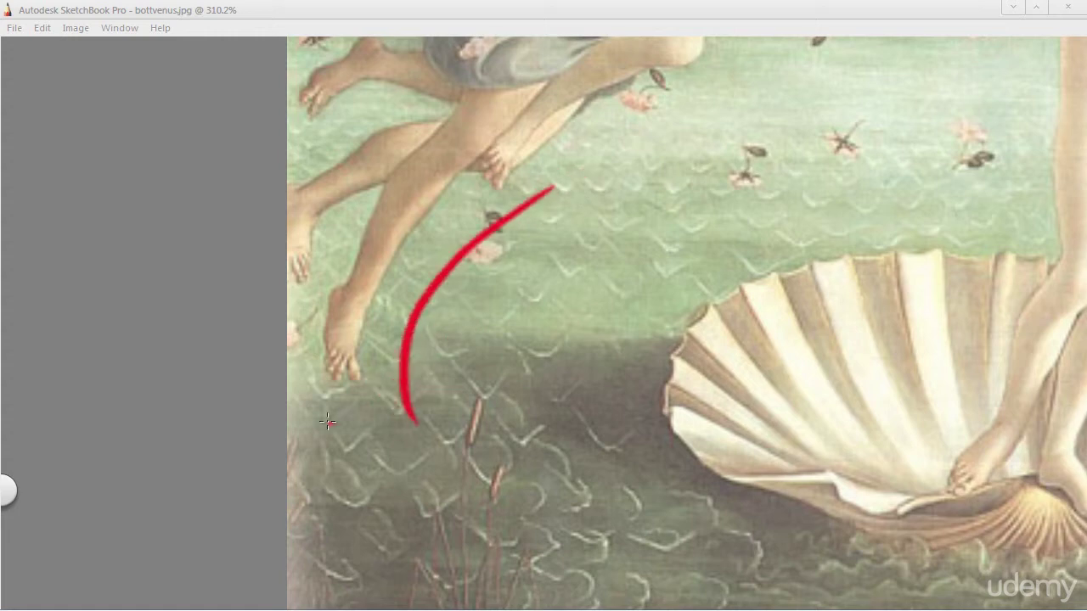
{"action": "mouse_move", "coordinate": [328, 422]}
{"action": "left_mouse_down"}
{"action": "mouse_move", "coordinate": [367, 411]}
{"action": "mouse_move", "coordinate": [373, 497]}
{"action": "mouse_move", "coordinate": [420, 523]}
{"action": "left_mouse_up"}
{"action": "key", "text": "ctrl+z"}
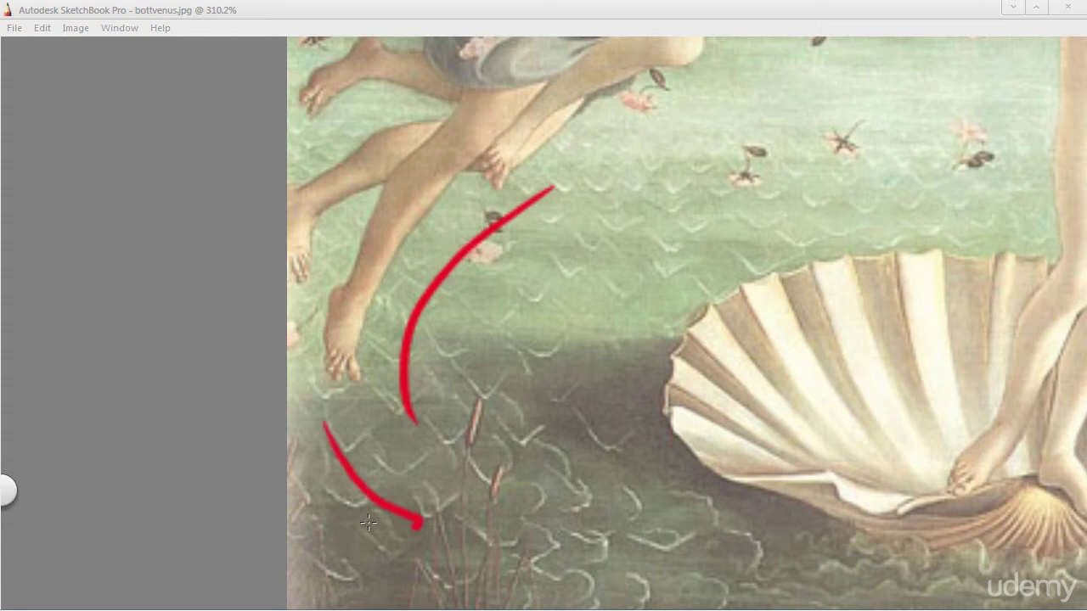
{"action": "key", "text": "ctrl+z"}
{"action": "left_click", "coordinate": [416, 444]}
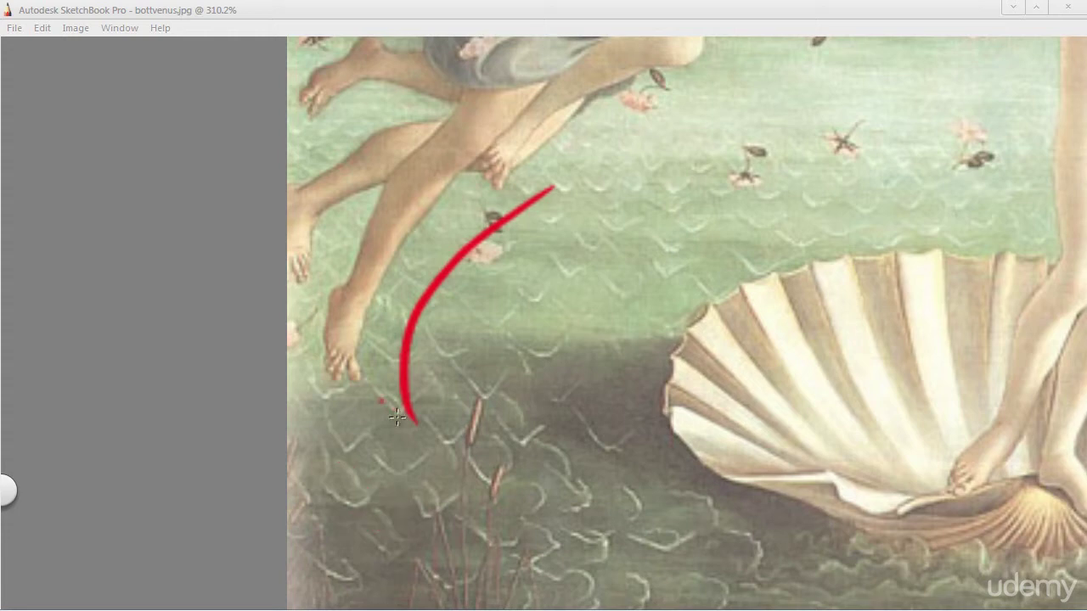
{"action": "left_click_drag", "start_coordinate": [386, 414], "coordinate": [438, 392]}
{"action": "mouse_move", "coordinate": [303, 363]}
{"action": "left_mouse_down"}
{"action": "mouse_move", "coordinate": [390, 488]}
{"action": "mouse_move", "coordinate": [445, 477]}
{"action": "mouse_move", "coordinate": [444, 465]}
{"action": "left_mouse_up"}
{"action": "key", "text": "ctrl+z"}
Draw a curved red arrow from the reeds across the dark water toward the underside of the shell.
{"action": "key", "text": "space"}
{"action": "mouse_move", "coordinate": [586, 493]}
{"action": "left_mouse_down"}
{"action": "mouse_move", "coordinate": [405, 408]}
{"action": "mouse_move", "coordinate": [363, 407]}
{"action": "left_mouse_up"}
{"action": "mouse_move", "coordinate": [297, 459]}
{"action": "left_mouse_down"}
{"action": "mouse_move", "coordinate": [395, 501]}
{"action": "mouse_move", "coordinate": [489, 501]}
{"action": "left_mouse_up"}
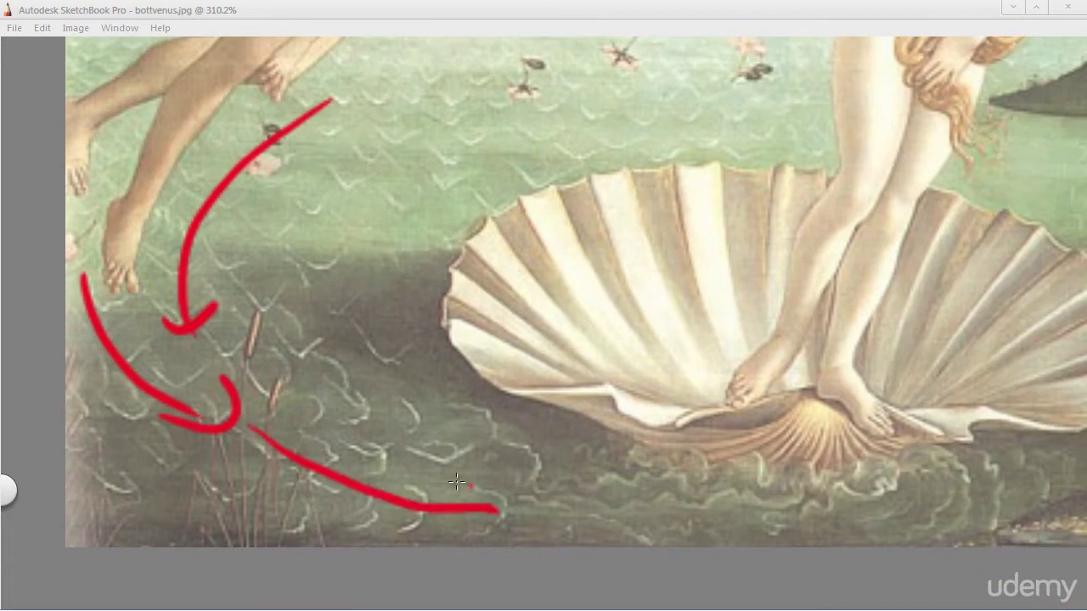
{"action": "key", "text": "ctrl+z"}
{"action": "mouse_move", "coordinate": [235, 380]}
{"action": "left_mouse_down"}
{"action": "mouse_move", "coordinate": [473, 456]}
{"action": "mouse_move", "coordinate": [472, 472]}
{"action": "left_mouse_up"}
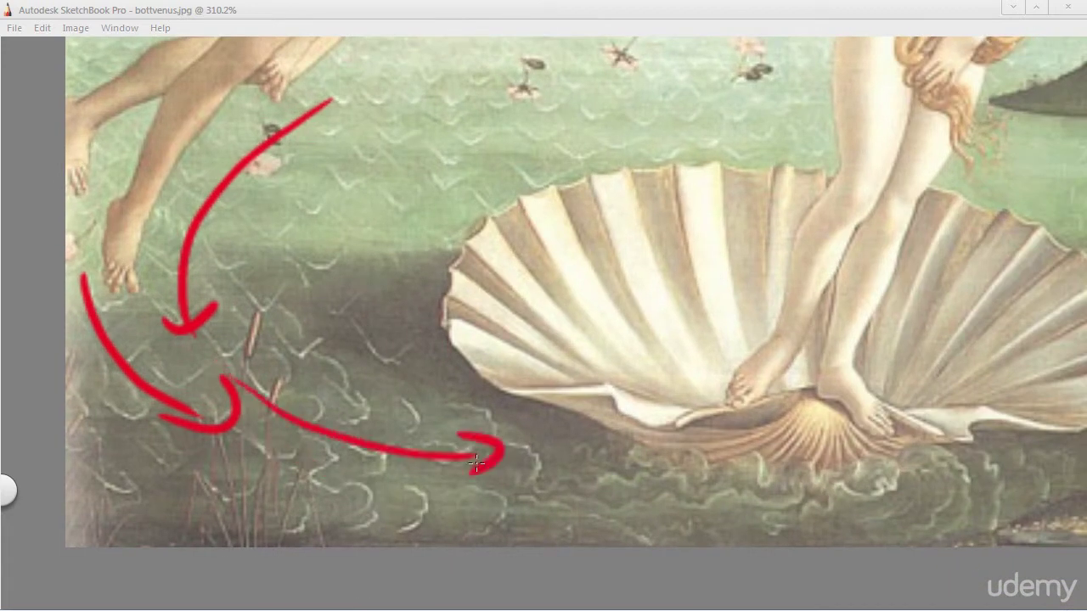
Draw another curved red arrow just below the previous one, following the waves toward the shell's base.
{"action": "key", "text": "space"}
{"action": "left_click_drag", "start_coordinate": [589, 480], "coordinate": [507, 467]}
{"action": "left_click", "coordinate": [366, 473]}
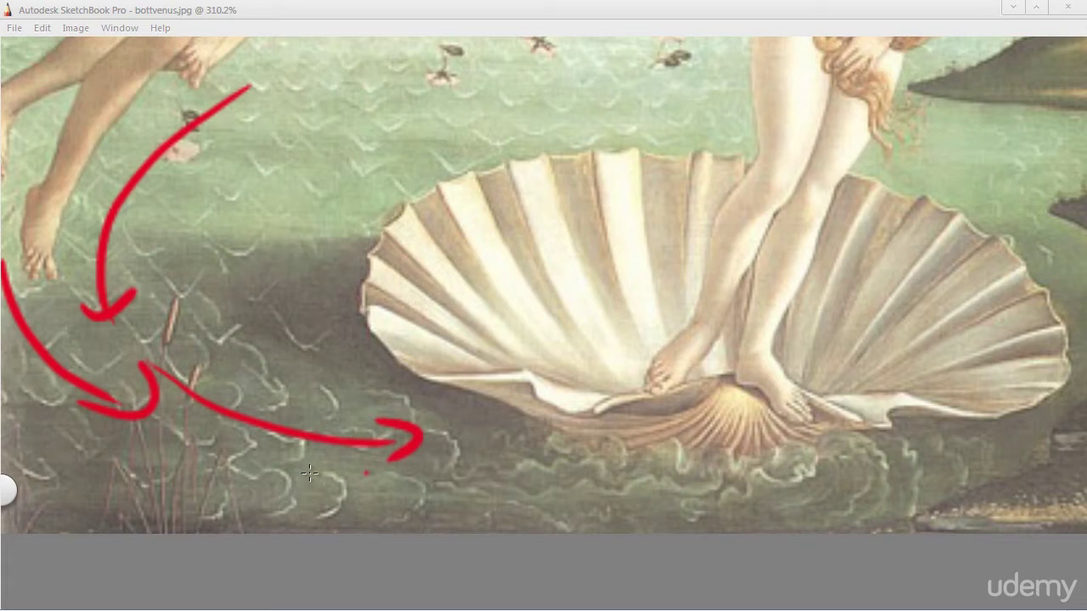
{"action": "mouse_move", "coordinate": [349, 487]}
{"action": "left_mouse_down"}
{"action": "mouse_move", "coordinate": [533, 479]}
{"action": "mouse_move", "coordinate": [544, 460]}
{"action": "mouse_move", "coordinate": [512, 459]}
{"action": "mouse_move", "coordinate": [575, 504]}
{"action": "left_mouse_up"}
Draw a short red arrow pointing diagonally up at the base of the shell beneath Venus's feet.
{"action": "key", "text": "space"}
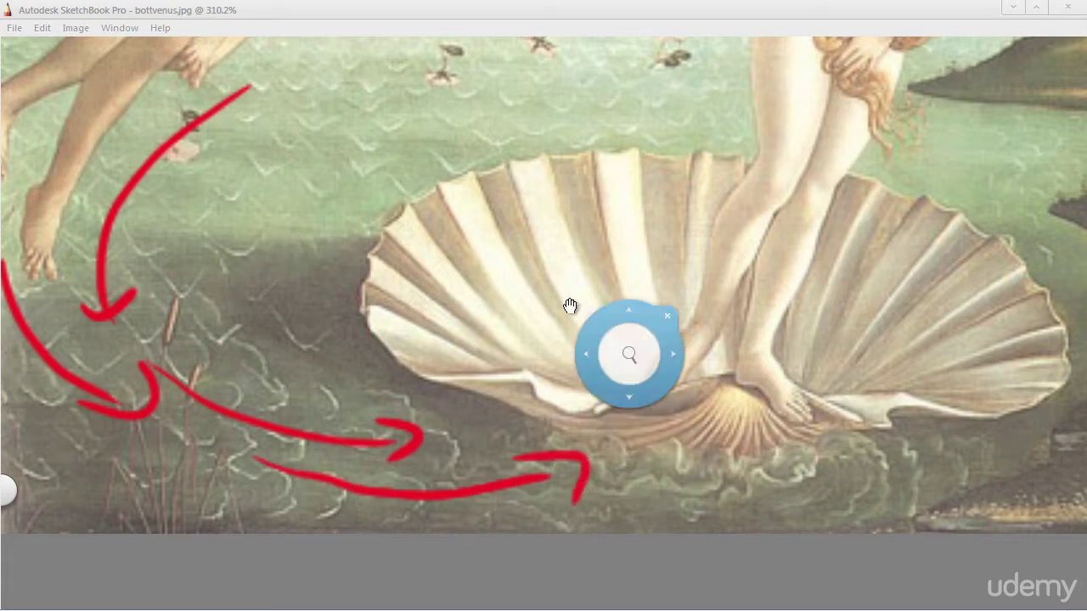
{"action": "mouse_move", "coordinate": [508, 308]}
{"action": "left_mouse_down"}
{"action": "mouse_move", "coordinate": [339, 352]}
{"action": "mouse_move", "coordinate": [327, 342]}
{"action": "left_mouse_up"}
{"action": "left_click", "coordinate": [430, 441]}
{"action": "mouse_move", "coordinate": [383, 542]}
{"action": "left_mouse_down"}
{"action": "mouse_move", "coordinate": [457, 486]}
{"action": "mouse_move", "coordinate": [458, 509]}
{"action": "left_mouse_up"}
{"action": "key", "text": "space"}
{"action": "mouse_move", "coordinate": [479, 304]}
{"action": "left_mouse_down"}
{"action": "mouse_move", "coordinate": [491, 347]}
{"action": "mouse_move", "coordinate": [500, 332]}
{"action": "left_mouse_up"}
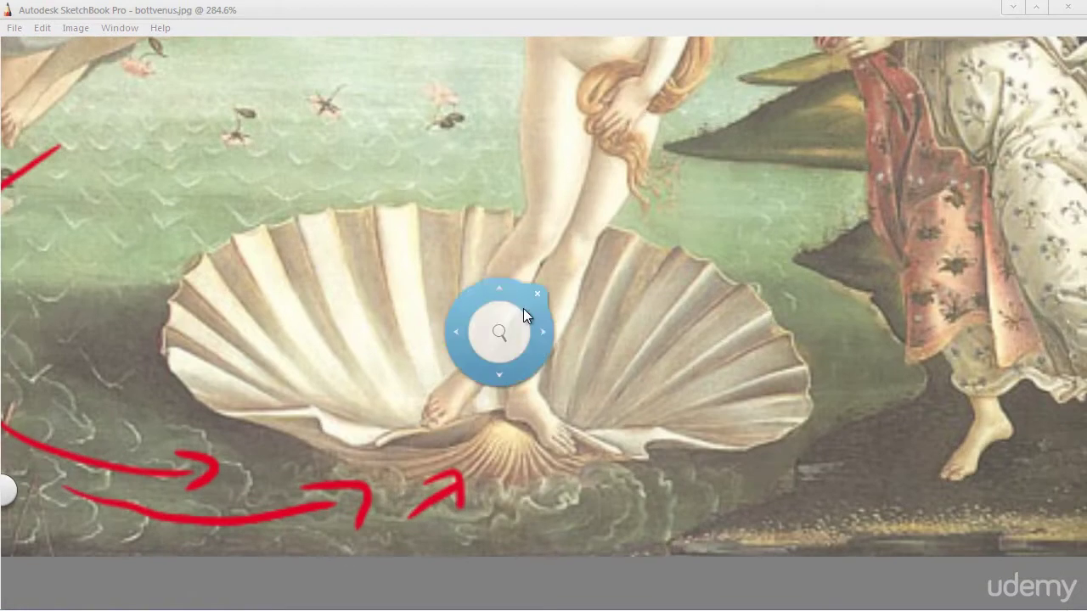
{"action": "left_click_drag", "start_coordinate": [367, 414], "coordinate": [578, 451]}
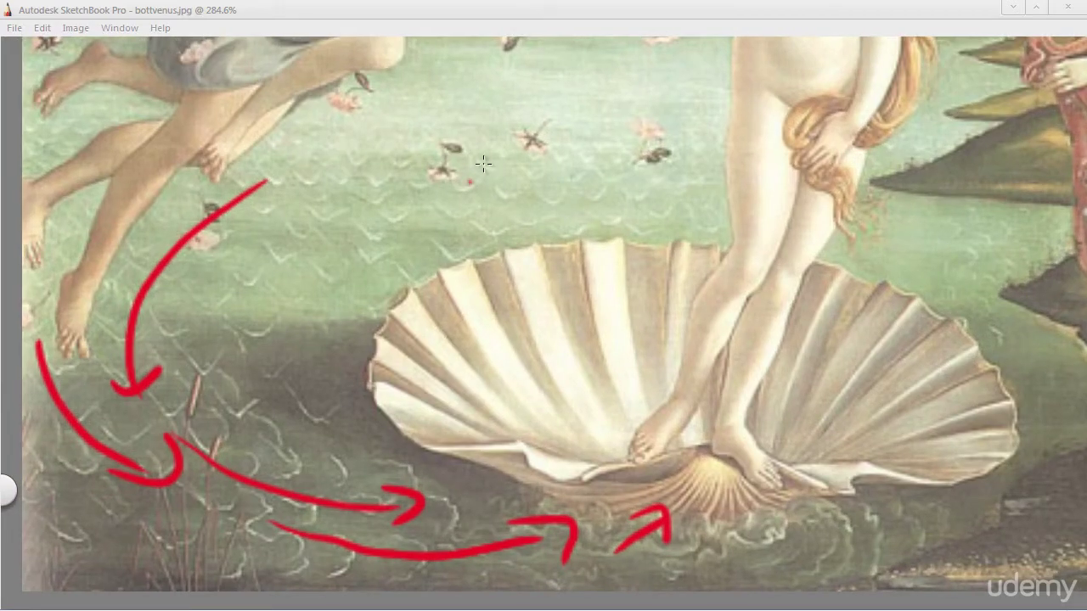
{"action": "mouse_move", "coordinate": [459, 150]}
{"action": "left_mouse_down"}
{"action": "mouse_move", "coordinate": [315, 248]}
{"action": "mouse_move", "coordinate": [318, 289]}
{"action": "left_mouse_up"}
{"action": "key", "text": "ctrl+z"}
{"action": "key", "text": "Tab"}
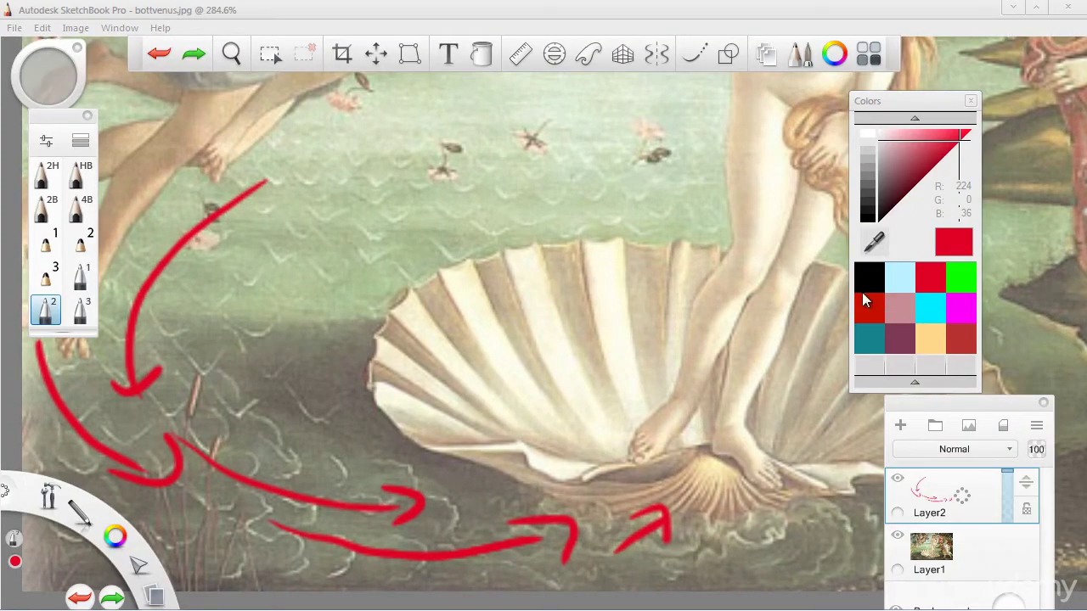
{"action": "key", "text": "Tab"}
{"action": "key", "text": "space"}
{"action": "left_click_drag", "start_coordinate": [231, 456], "coordinate": [244, 379]}
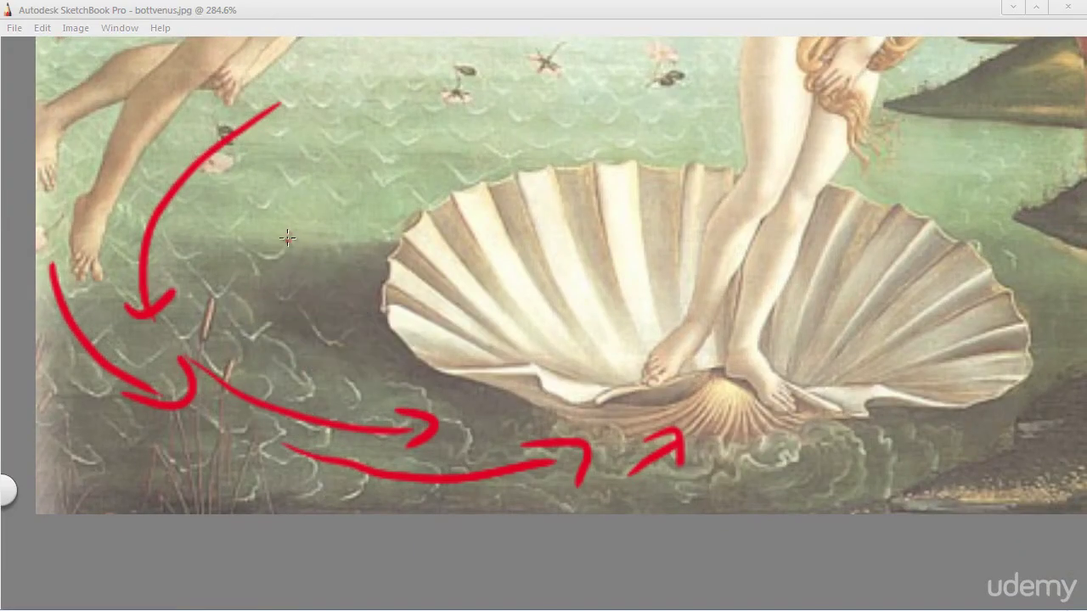
{"action": "mouse_move", "coordinate": [293, 212]}
{"action": "left_mouse_down"}
{"action": "mouse_move", "coordinate": [293, 284]}
{"action": "mouse_move", "coordinate": [595, 425]}
{"action": "left_mouse_up"}
{"action": "key", "text": "ctrl+z"}
Draw a short curved red stroke rising from the waves across the shell's hinge to Venus's heel.
{"action": "key", "text": "space"}
{"action": "mouse_move", "coordinate": [739, 453]}
{"action": "left_mouse_down"}
{"action": "mouse_move", "coordinate": [583, 515]}
{"action": "mouse_move", "coordinate": [496, 504]}
{"action": "left_mouse_up"}
{"action": "left_click_drag", "start_coordinate": [547, 405], "coordinate": [574, 329]}
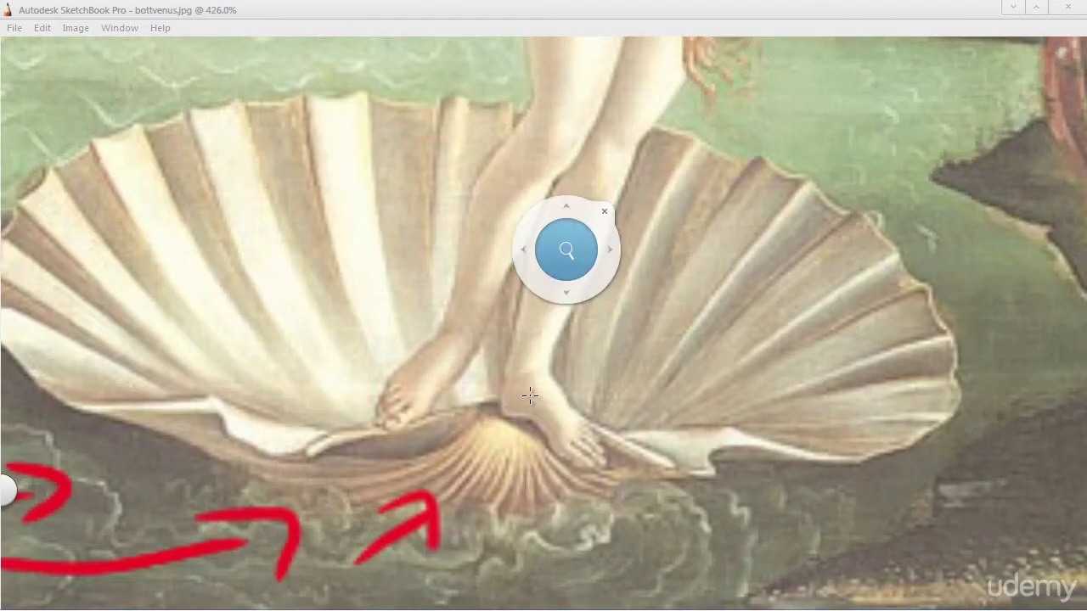
{"action": "key", "text": "space"}
{"action": "left_click_drag", "start_coordinate": [512, 524], "coordinate": [602, 459]}
{"action": "left_click_drag", "start_coordinate": [604, 379], "coordinate": [555, 492]}
{"action": "key", "text": "ctrl+z"}
{"action": "left_click_drag", "start_coordinate": [555, 362], "coordinate": [452, 450]}
{"action": "key", "text": "ctrl+z"}
{"action": "left_click_drag", "start_coordinate": [600, 379], "coordinate": [510, 513]}
{"action": "key", "text": "ctrl+z"}
{"action": "mouse_move", "coordinate": [599, 360]}
{"action": "left_mouse_down"}
{"action": "mouse_move", "coordinate": [571, 436]}
{"action": "mouse_move", "coordinate": [526, 493]}
{"action": "left_mouse_up"}
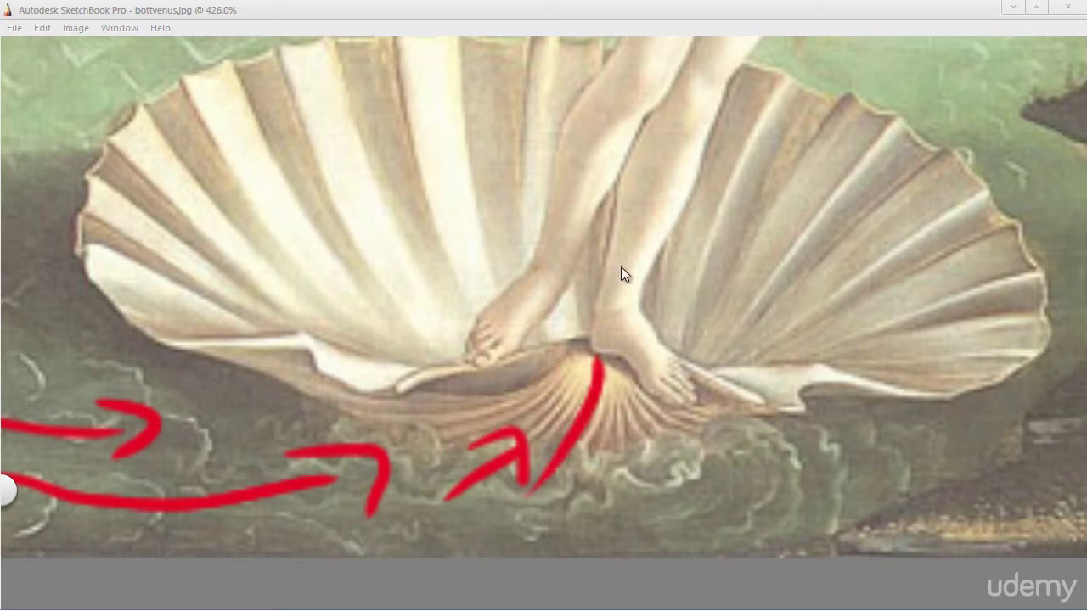
Try to continue the red stroke from the shell's hinge up along Venus's leg.
{"action": "key", "text": "space"}
{"action": "left_click_drag", "start_coordinate": [586, 262], "coordinate": [446, 349]}
{"action": "left_click_drag", "start_coordinate": [557, 174], "coordinate": [460, 443]}
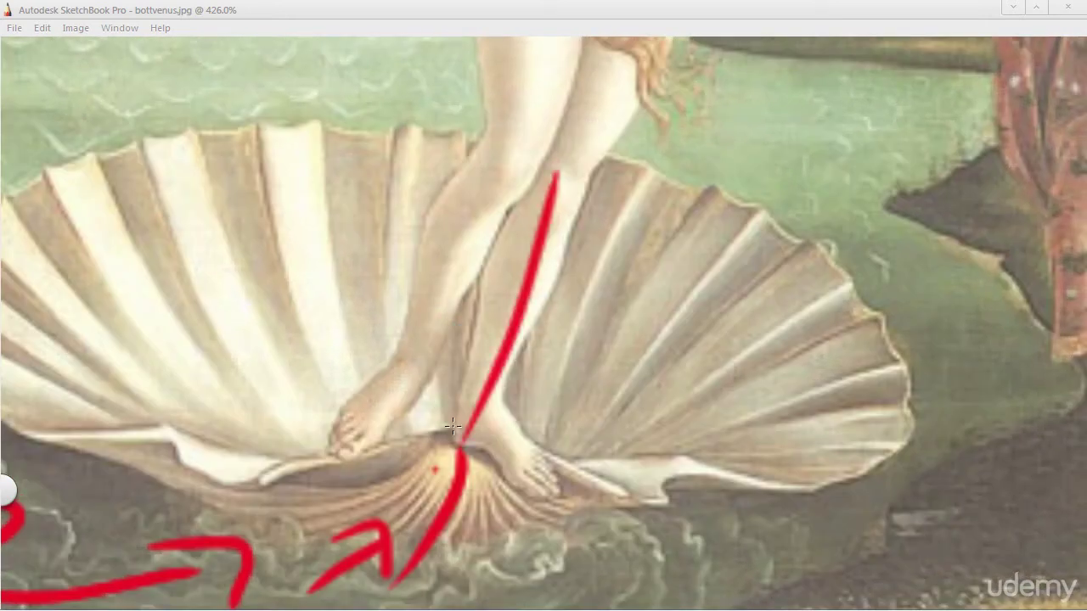
{"action": "key", "text": "ctrl+z"}
{"action": "key", "text": "ctrl+z"}
Finish the stroke over the shell's hinge with an arrowhead pointing up at Venus's feet.
{"action": "key", "text": "space"}
{"action": "left_click_drag", "start_coordinate": [458, 319], "coordinate": [398, 331]}
{"action": "left_click_drag", "start_coordinate": [348, 297], "coordinate": [441, 367]}
{"action": "key", "text": "space"}
{"action": "left_click_drag", "start_coordinate": [332, 394], "coordinate": [563, 347]}
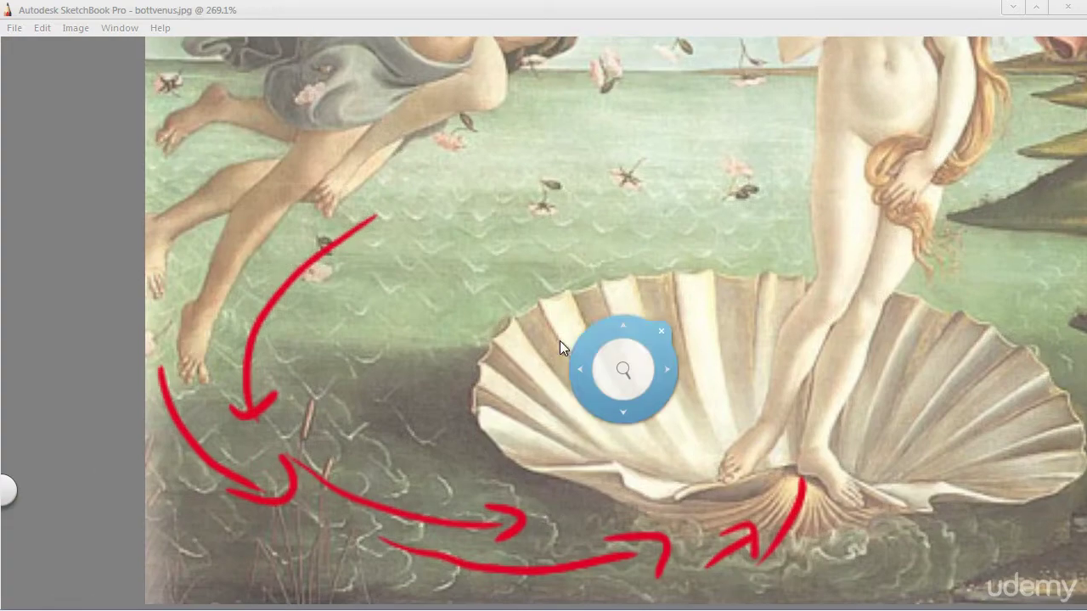
{"action": "left_click_drag", "start_coordinate": [417, 364], "coordinate": [262, 286]}
{"action": "left_click_drag", "start_coordinate": [378, 273], "coordinate": [364, 302]}
{"action": "left_click_drag", "start_coordinate": [252, 330], "coordinate": [62, 432]}
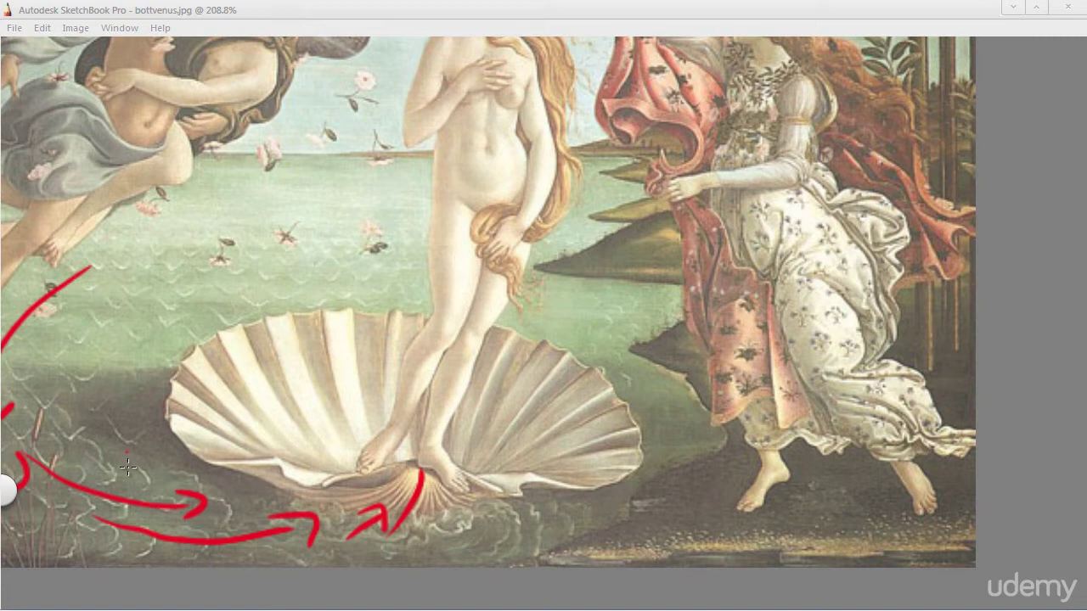
{"action": "mouse_move", "coordinate": [366, 251]}
{"action": "left_mouse_down"}
{"action": "mouse_move", "coordinate": [213, 273]}
{"action": "mouse_move", "coordinate": [115, 493]}
{"action": "mouse_move", "coordinate": [340, 550]}
{"action": "mouse_move", "coordinate": [512, 450]}
{"action": "mouse_move", "coordinate": [458, 411]}
{"action": "left_mouse_up"}
{"action": "key", "text": "ctrl+z"}
{"action": "key", "text": "ctrl+z"}
{"action": "left_click_drag", "start_coordinate": [440, 435], "coordinate": [425, 489]}
{"action": "key", "text": "ctrl+z"}
{"action": "mouse_move", "coordinate": [331, 259]}
{"action": "left_mouse_down"}
{"action": "mouse_move", "coordinate": [94, 340]}
{"action": "mouse_move", "coordinate": [288, 527]}
{"action": "mouse_move", "coordinate": [411, 518]}
{"action": "left_mouse_up"}
{"action": "key", "text": "ctrl+z"}
{"action": "left_click_drag", "start_coordinate": [442, 464], "coordinate": [414, 488]}
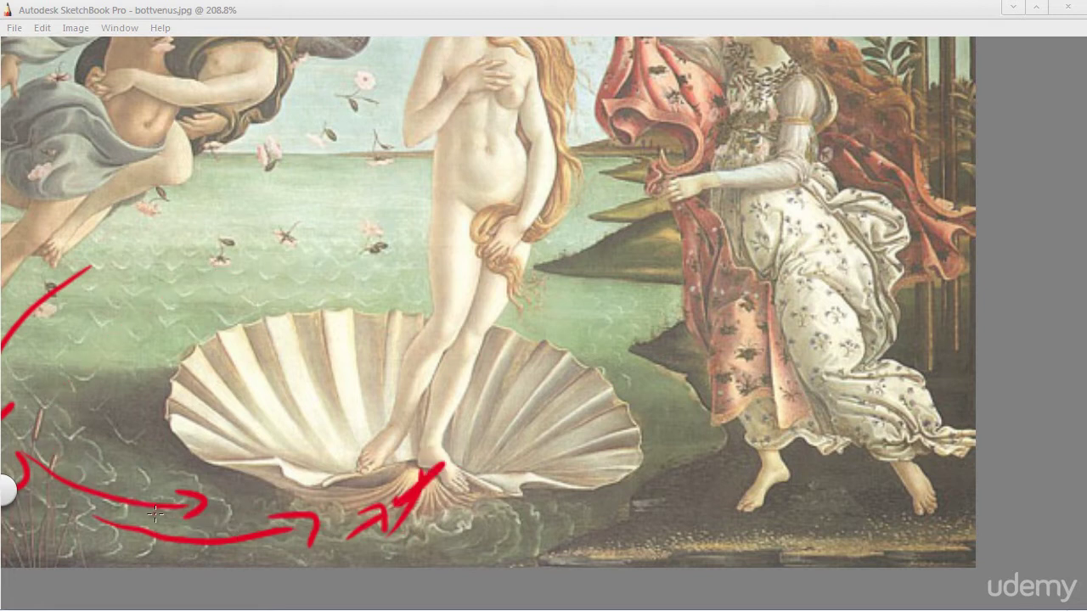
Draw two curved red arrows sweeping from the waves up the shell's right side and back across behind Venus's legs.
{"action": "mouse_move", "coordinate": [155, 512]}
{"action": "left_mouse_down"}
{"action": "mouse_move", "coordinate": [273, 540]}
{"action": "mouse_move", "coordinate": [450, 514]}
{"action": "mouse_move", "coordinate": [475, 489]}
{"action": "left_mouse_up"}
{"action": "key", "text": "ctrl+z"}
{"action": "left_click_drag", "start_coordinate": [416, 548], "coordinate": [541, 443]}
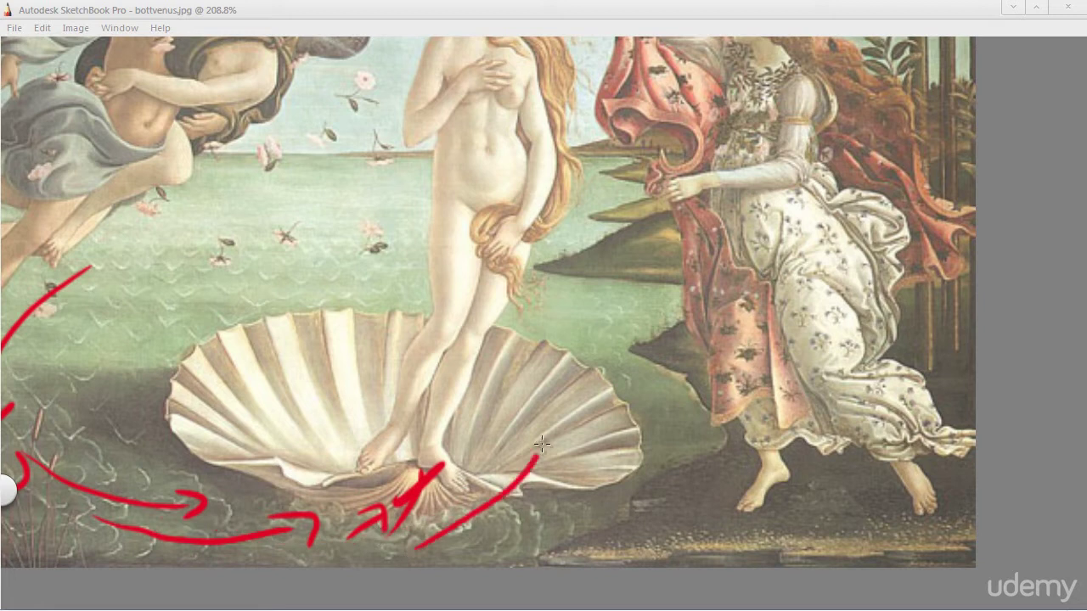
{"action": "key", "text": "ctrl+z"}
{"action": "left_click_drag", "start_coordinate": [443, 534], "coordinate": [513, 462]}
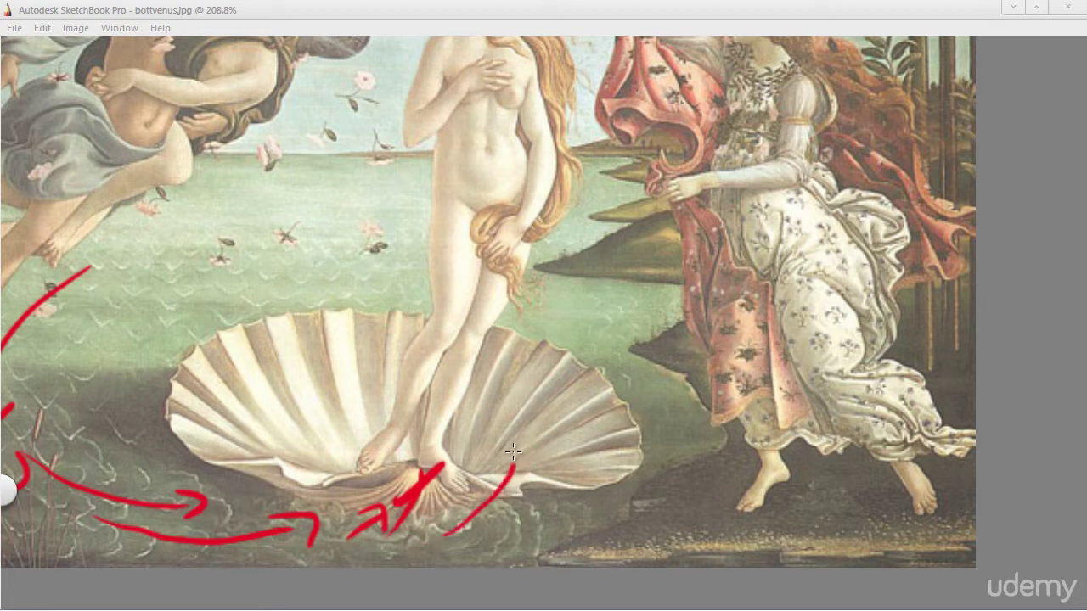
{"action": "key", "text": "ctrl+z"}
{"action": "mouse_move", "coordinate": [410, 548]}
{"action": "left_mouse_down"}
{"action": "mouse_move", "coordinate": [531, 463]}
{"action": "mouse_move", "coordinate": [499, 380]}
{"action": "mouse_move", "coordinate": [279, 374]}
{"action": "mouse_move", "coordinate": [265, 388]}
{"action": "left_mouse_up"}
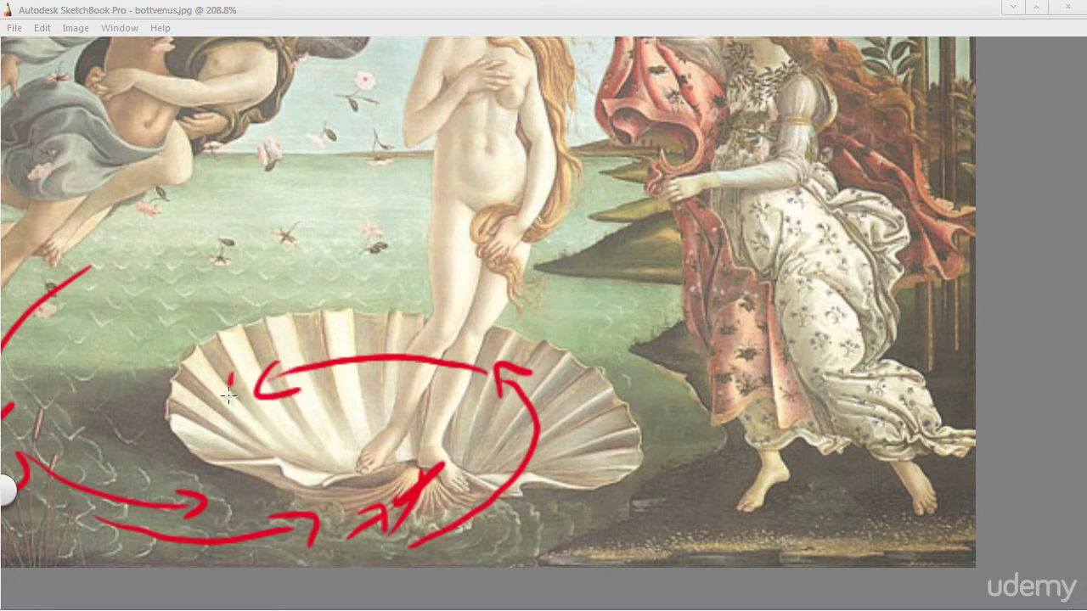
Draw a curved red arrow around the shell's left side, completing the loop back toward Venus's lower leg.
{"action": "left_click_drag", "start_coordinate": [274, 462], "coordinate": [378, 435]}
{"action": "key", "text": "ctrl+z"}
{"action": "mouse_move", "coordinate": [239, 376]}
{"action": "left_mouse_down"}
{"action": "mouse_move", "coordinate": [265, 467]}
{"action": "mouse_move", "coordinate": [377, 439]}
{"action": "left_mouse_up"}
{"action": "key", "text": "ctrl+z"}
{"action": "mouse_move", "coordinate": [239, 383]}
{"action": "left_mouse_down"}
{"action": "mouse_move", "coordinate": [306, 469]}
{"action": "mouse_move", "coordinate": [386, 432]}
{"action": "left_mouse_up"}
{"action": "key", "text": "ctrl+z"}
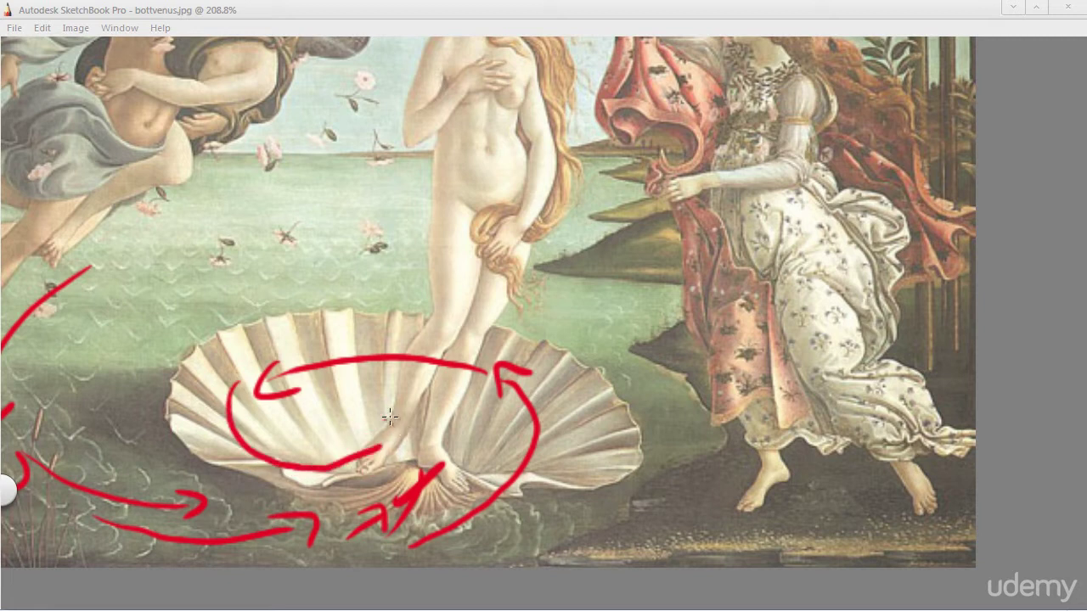
{"action": "key", "text": "ctrl+z"}
{"action": "mouse_move", "coordinate": [335, 463]}
{"action": "left_mouse_down"}
{"action": "mouse_move", "coordinate": [403, 416]}
{"action": "mouse_move", "coordinate": [413, 323]}
{"action": "mouse_move", "coordinate": [386, 285]}
{"action": "left_mouse_up"}
{"action": "key", "text": "ctrl+z"}
{"action": "key", "text": "space"}
{"action": "left_click_drag", "start_coordinate": [240, 442], "coordinate": [336, 398]}
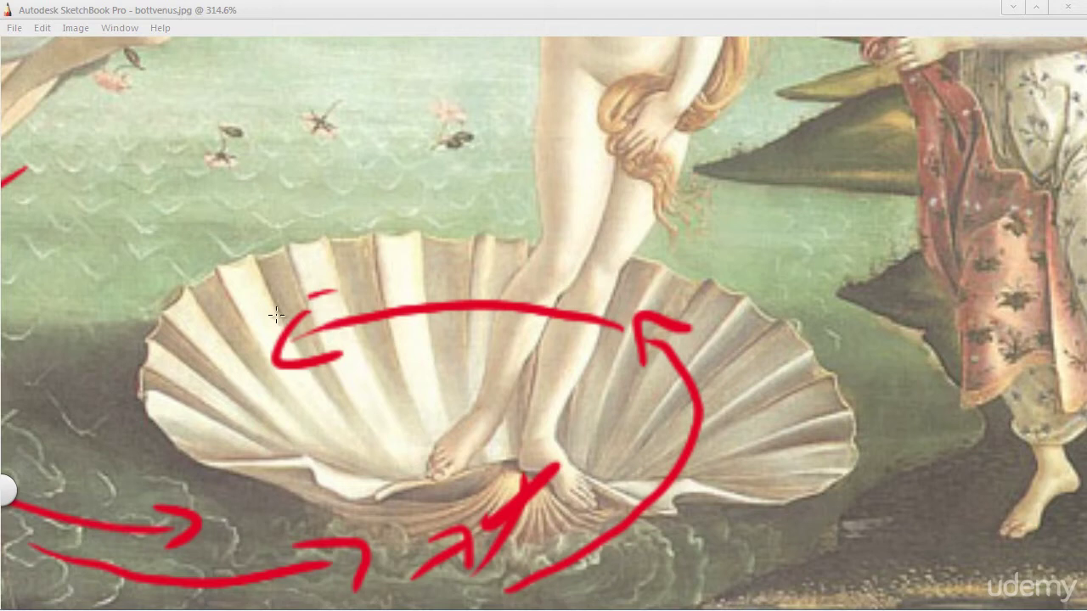
{"action": "mouse_move", "coordinate": [333, 291]}
{"action": "left_mouse_down"}
{"action": "mouse_move", "coordinate": [310, 469]}
{"action": "mouse_move", "coordinate": [483, 410]}
{"action": "mouse_move", "coordinate": [493, 425]}
{"action": "left_mouse_up"}
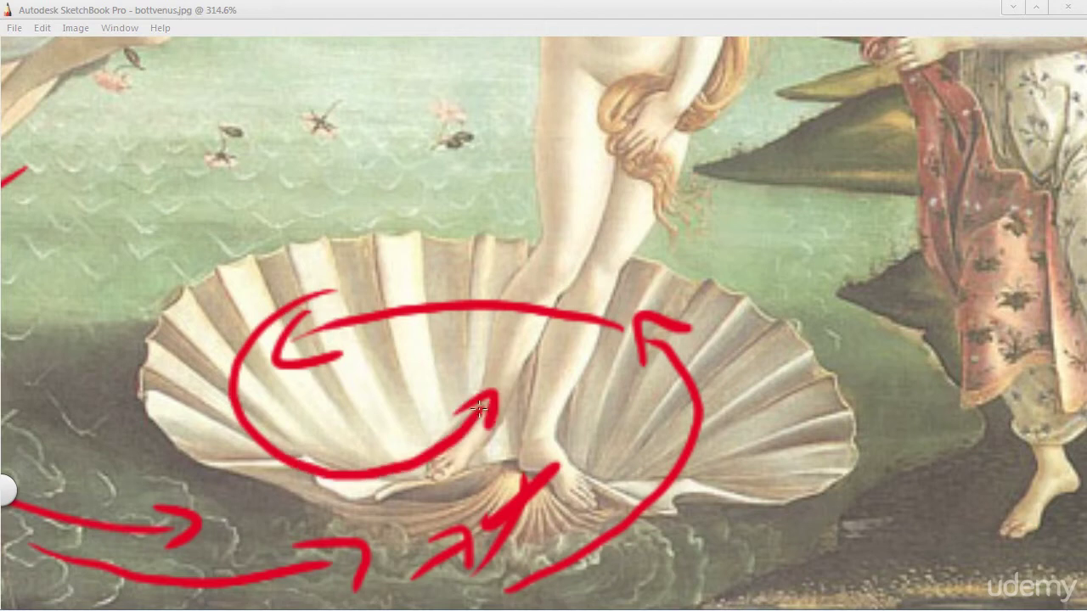
Try retracing the whole flow in red from the flying figures' feet through the waves and around the shell.
{"action": "key", "text": "space"}
{"action": "mouse_move", "coordinate": [530, 282]}
{"action": "left_mouse_down"}
{"action": "mouse_move", "coordinate": [500, 368]}
{"action": "mouse_move", "coordinate": [350, 272]}
{"action": "mouse_move", "coordinate": [324, 428]}
{"action": "mouse_move", "coordinate": [366, 386]}
{"action": "left_mouse_up"}
{"action": "left_click_drag", "start_coordinate": [293, 431], "coordinate": [285, 450]}
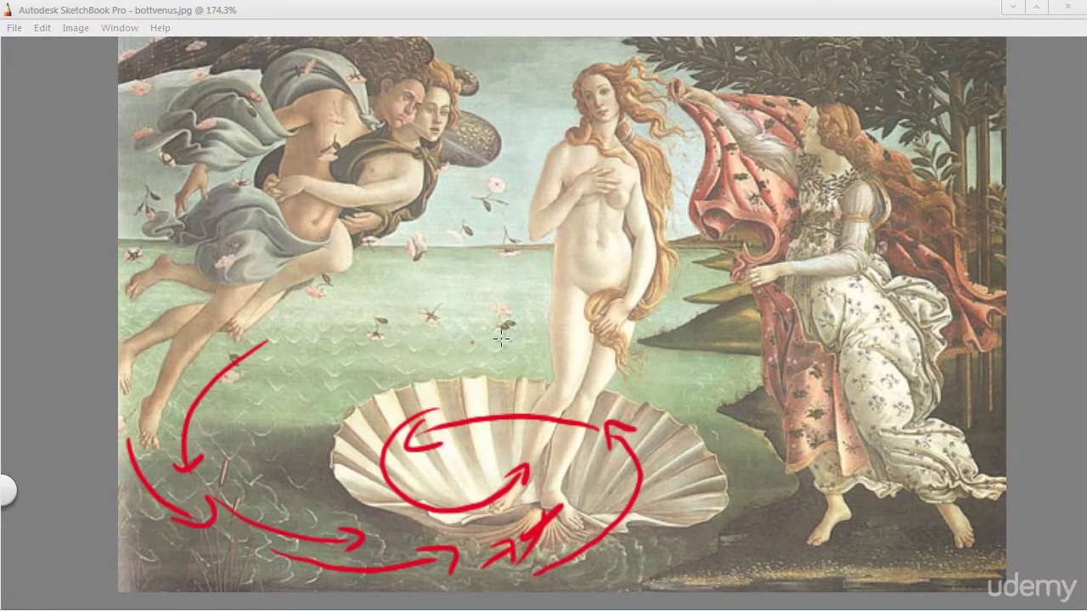
{"action": "mouse_move", "coordinate": [284, 343]}
{"action": "left_mouse_down"}
{"action": "mouse_move", "coordinate": [180, 478]}
{"action": "mouse_move", "coordinate": [331, 419]}
{"action": "left_mouse_up"}
{"action": "key", "text": "ctrl+z"}
{"action": "key", "text": "space"}
{"action": "mouse_move", "coordinate": [413, 289]}
{"action": "left_mouse_down"}
{"action": "mouse_move", "coordinate": [243, 399]}
{"action": "mouse_move", "coordinate": [297, 519]}
{"action": "mouse_move", "coordinate": [407, 535]}
{"action": "mouse_move", "coordinate": [658, 484]}
{"action": "mouse_move", "coordinate": [693, 462]}
{"action": "left_mouse_up"}
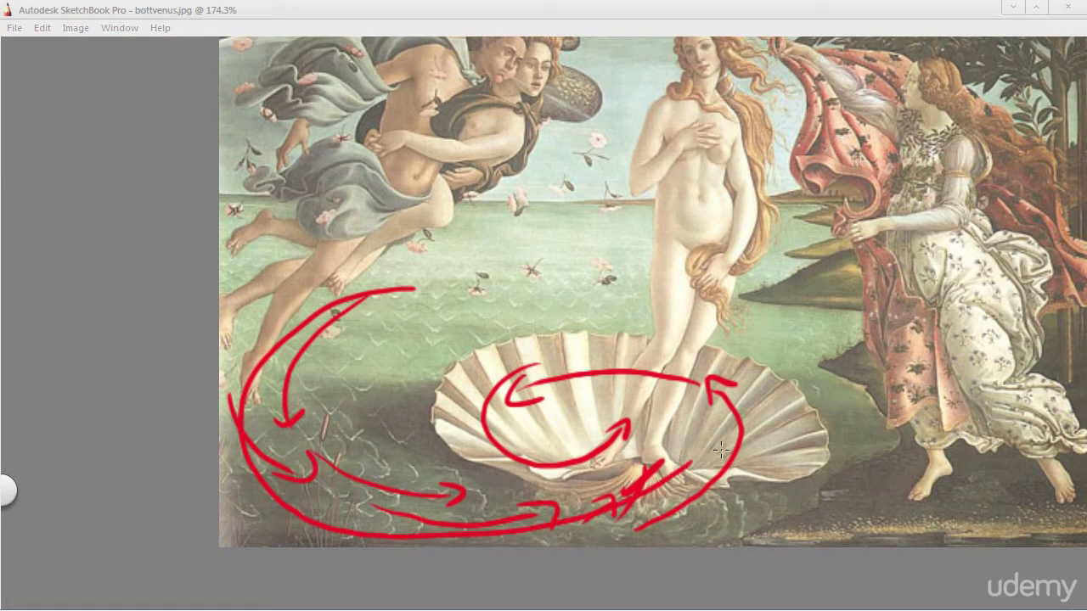
{"action": "key", "text": "ctrl+z"}
{"action": "mouse_move", "coordinate": [742, 432]}
{"action": "left_mouse_down"}
{"action": "mouse_move", "coordinate": [688, 358]}
{"action": "mouse_move", "coordinate": [562, 349]}
{"action": "mouse_move", "coordinate": [469, 430]}
{"action": "left_mouse_up"}
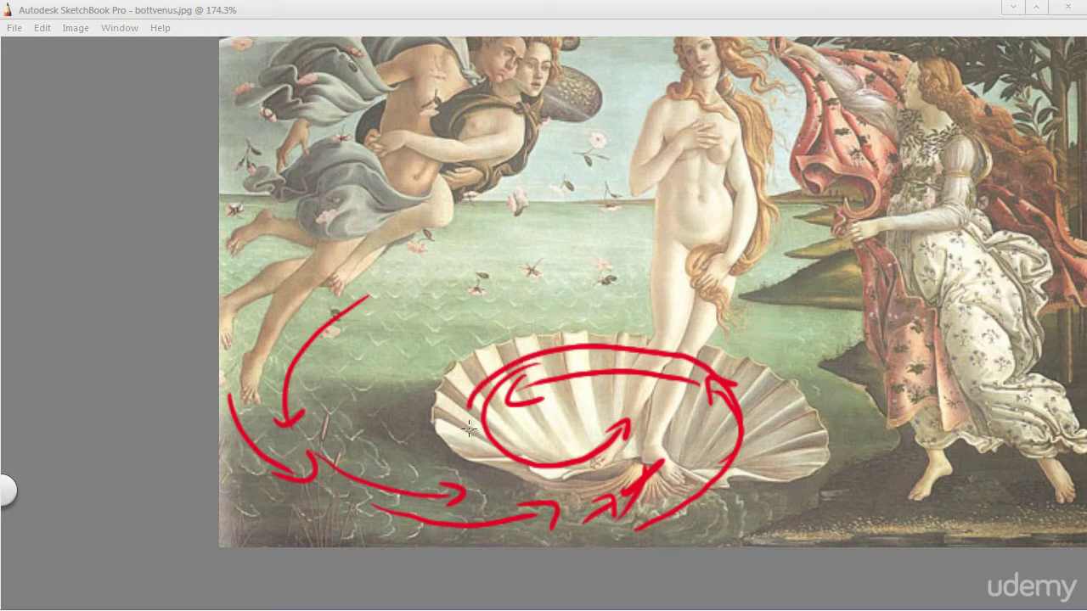
{"action": "left_click_drag", "start_coordinate": [541, 468], "coordinate": [647, 377]}
{"action": "key", "text": "ctrl+z"}
{"action": "key", "text": "space"}
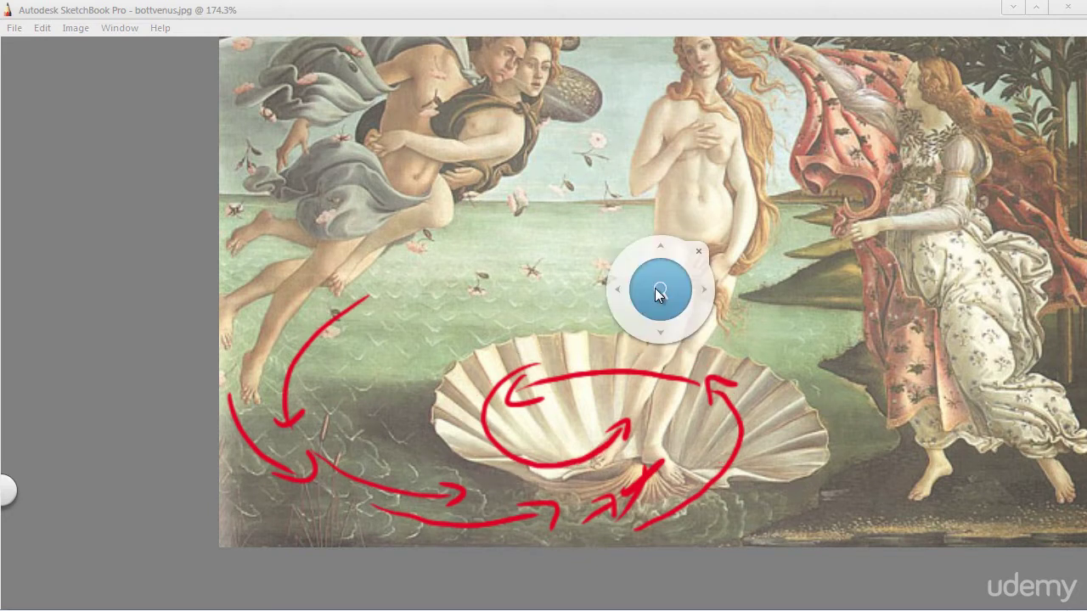
{"action": "left_click_drag", "start_coordinate": [658, 291], "coordinate": [624, 328]}
{"action": "mouse_move", "coordinate": [550, 250]}
{"action": "left_mouse_down"}
{"action": "mouse_move", "coordinate": [395, 340]}
{"action": "mouse_move", "coordinate": [463, 336]}
{"action": "mouse_move", "coordinate": [492, 301]}
{"action": "left_mouse_up"}
{"action": "mouse_move", "coordinate": [433, 446]}
{"action": "left_mouse_down"}
{"action": "mouse_move", "coordinate": [417, 355]}
{"action": "mouse_move", "coordinate": [402, 363]}
{"action": "left_mouse_up"}
{"action": "left_click_drag", "start_coordinate": [235, 363], "coordinate": [234, 337]}
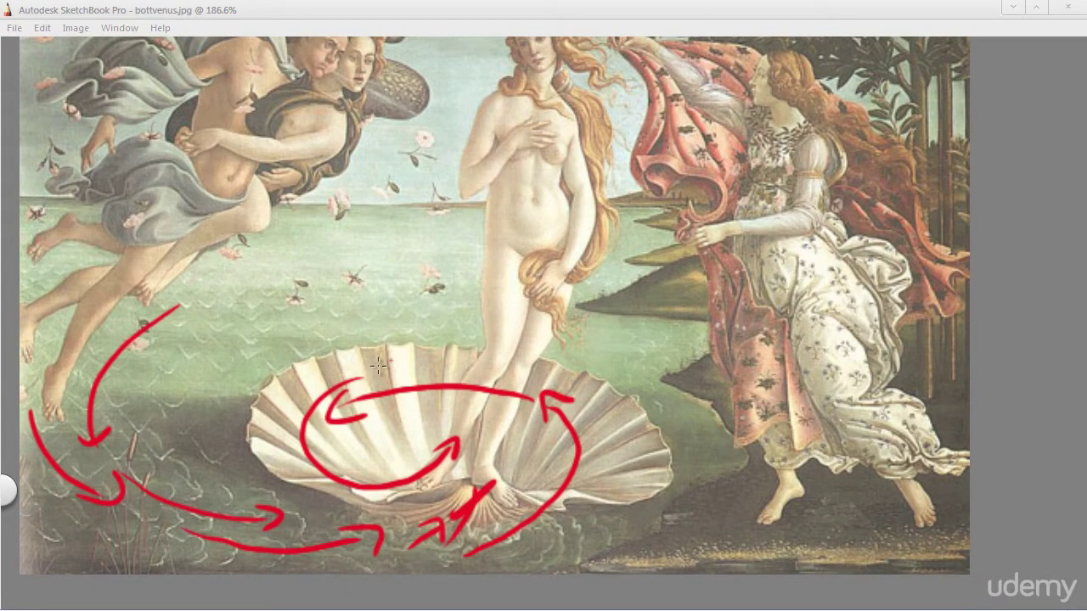
{"action": "mouse_move", "coordinate": [373, 368]}
{"action": "left_mouse_down"}
{"action": "mouse_move", "coordinate": [490, 463]}
{"action": "mouse_move", "coordinate": [525, 401]}
{"action": "left_mouse_up"}
{"action": "key", "text": "ctrl+z"}
Draw red gesture lines up both of Venus's legs from the shell, with a line across her hips.
{"action": "key", "text": "space"}
{"action": "left_click_drag", "start_coordinate": [413, 269], "coordinate": [389, 368]}
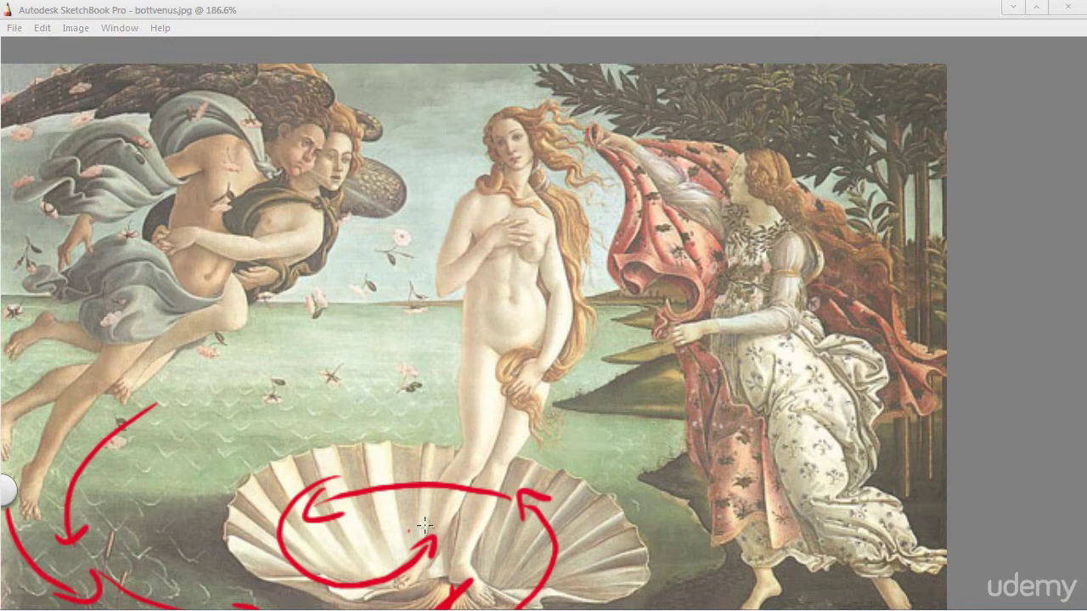
{"action": "left_click_drag", "start_coordinate": [433, 529], "coordinate": [484, 406]}
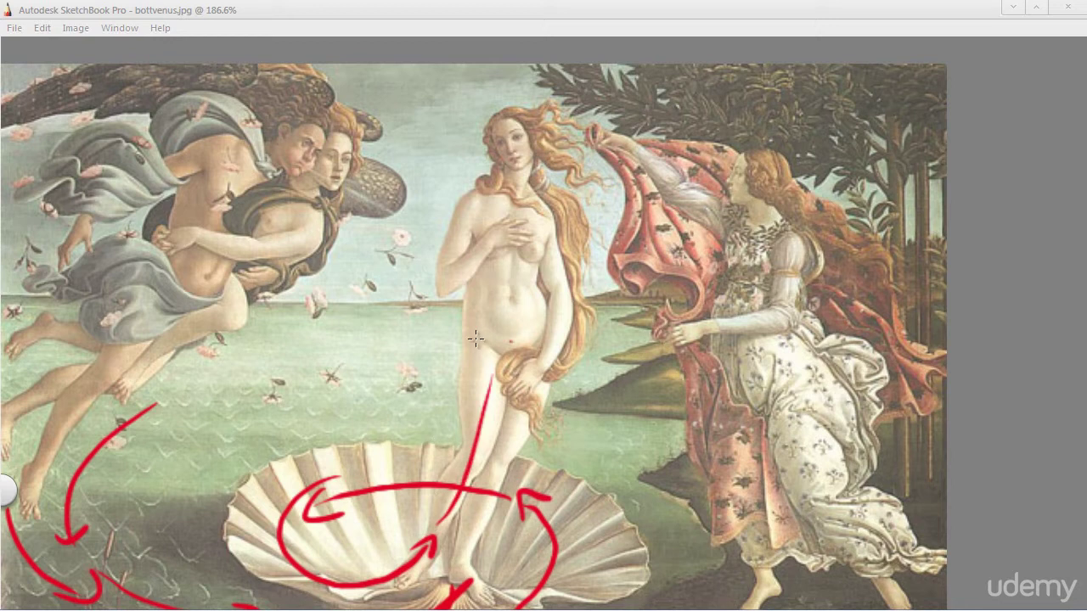
{"action": "mouse_move", "coordinate": [473, 353]}
{"action": "left_mouse_down"}
{"action": "mouse_move", "coordinate": [560, 323]}
{"action": "mouse_move", "coordinate": [519, 387]}
{"action": "mouse_move", "coordinate": [464, 538]}
{"action": "left_mouse_up"}
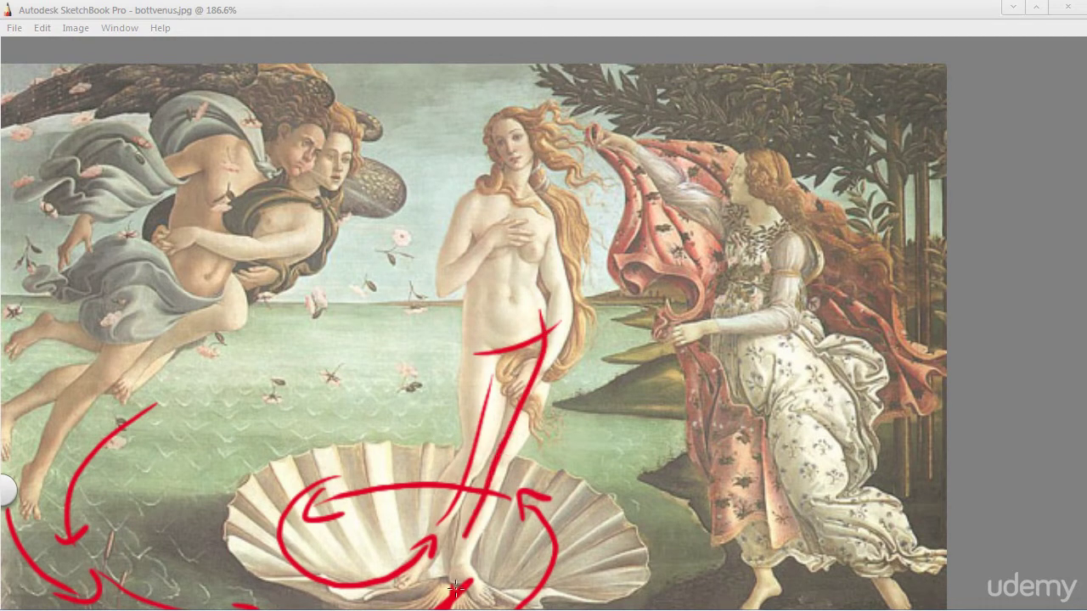
{"action": "left_click_drag", "start_coordinate": [456, 588], "coordinate": [458, 608]}
Draw red gesture lines over Venus's head, shoulders, arms and torso, and trace the flow of her long hair.
{"action": "mouse_move", "coordinate": [489, 184]}
{"action": "left_mouse_down"}
{"action": "mouse_move", "coordinate": [508, 204]}
{"action": "mouse_move", "coordinate": [536, 197]}
{"action": "mouse_move", "coordinate": [548, 338]}
{"action": "left_mouse_up"}
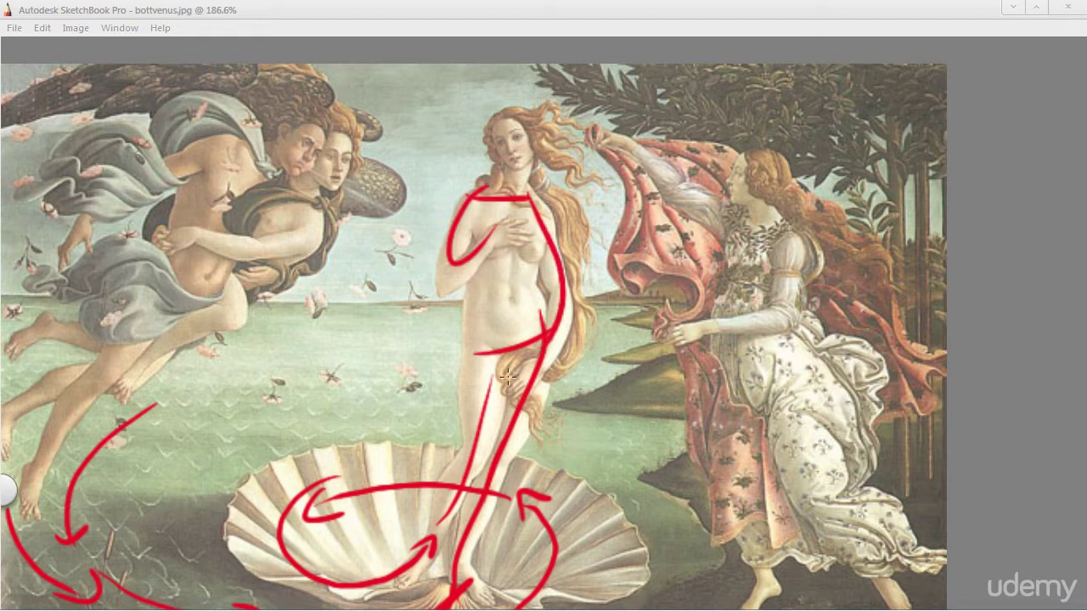
{"action": "mouse_move", "coordinate": [502, 162]}
{"action": "left_mouse_down"}
{"action": "mouse_move", "coordinate": [516, 150]}
{"action": "mouse_move", "coordinate": [495, 224]}
{"action": "mouse_move", "coordinate": [501, 344]}
{"action": "left_mouse_up"}
{"action": "left_click_drag", "start_coordinate": [516, 219], "coordinate": [543, 333]}
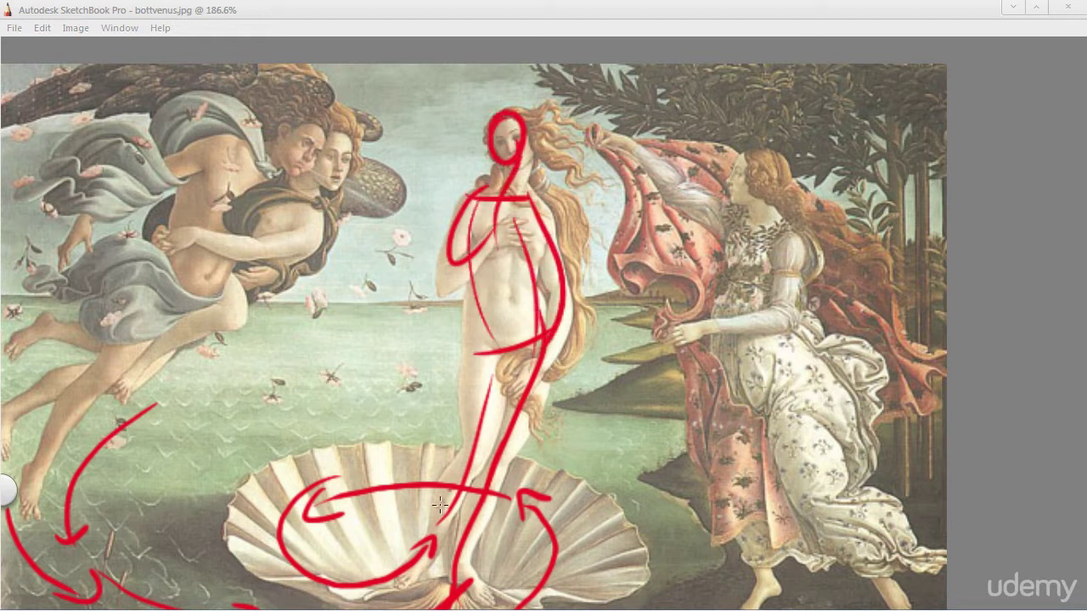
{"action": "key", "text": "space"}
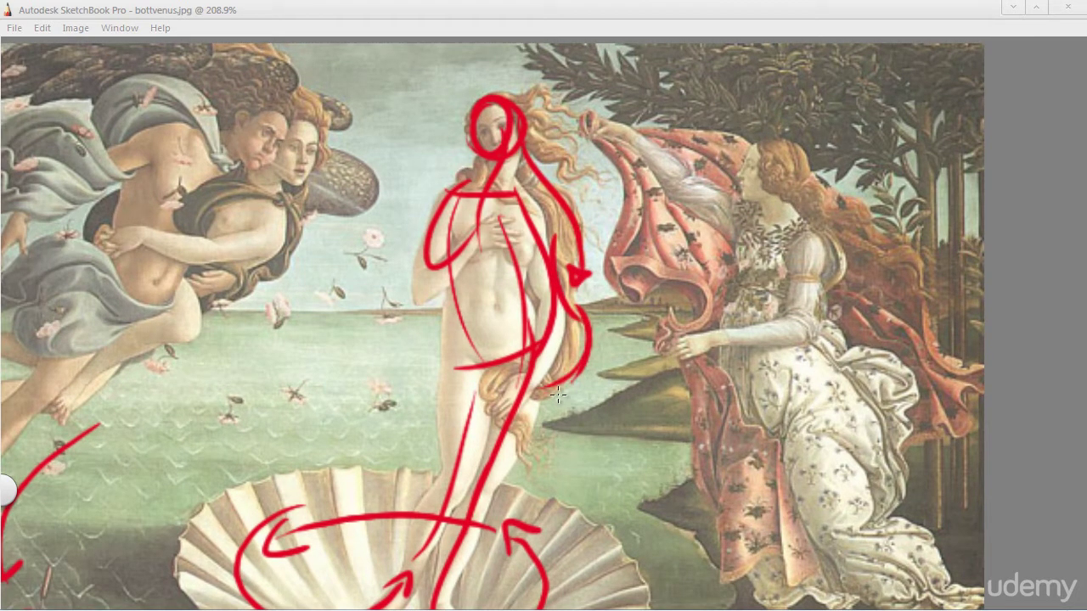
{"action": "left_click_drag", "start_coordinate": [527, 422], "coordinate": [522, 469]}
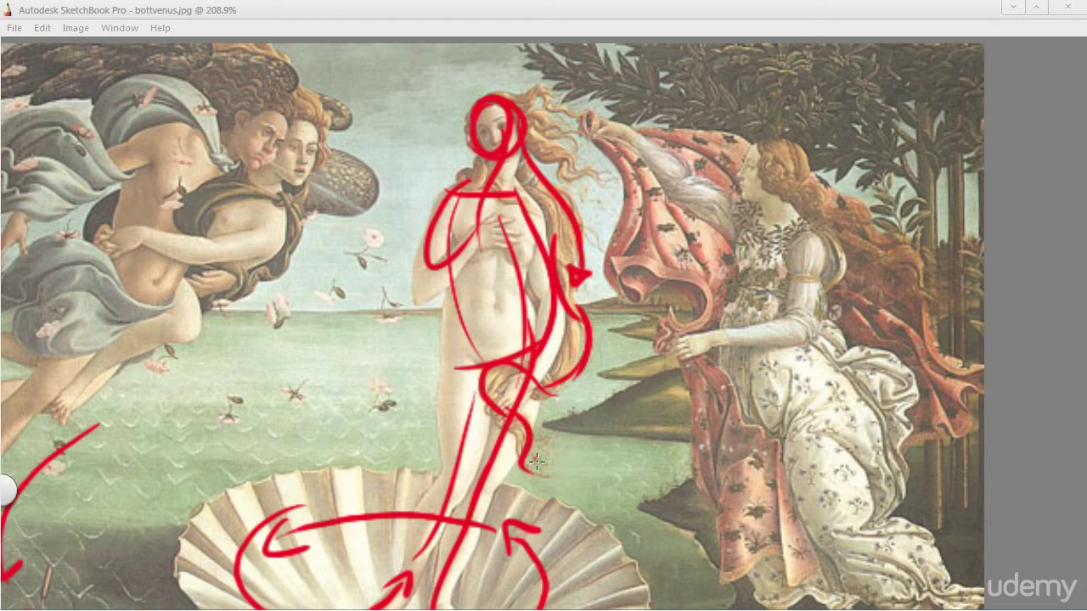
Examine the whole annotated composition and the flying figures beside Venus.
{"action": "key", "text": "space"}
{"action": "left_click_drag", "start_coordinate": [365, 338], "coordinate": [435, 364]}
{"action": "key", "text": "space"}
{"action": "mouse_move", "coordinate": [388, 292]}
{"action": "left_mouse_down"}
{"action": "mouse_move", "coordinate": [546, 260]}
{"action": "mouse_move", "coordinate": [511, 326]}
{"action": "left_mouse_up"}
{"action": "left_click_drag", "start_coordinate": [471, 357], "coordinate": [404, 368]}
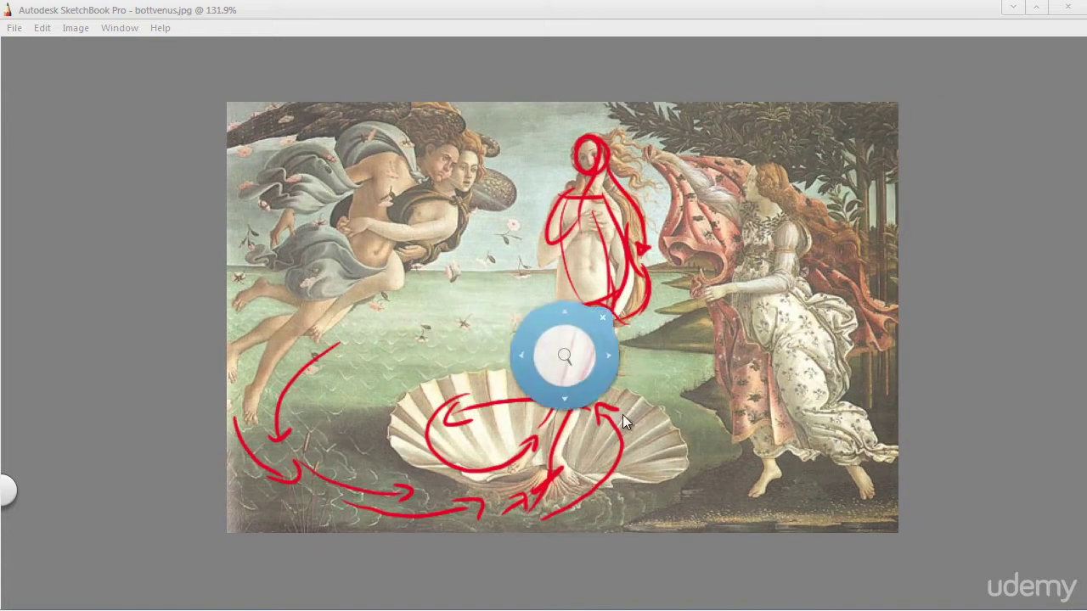
{"action": "key", "text": "space"}
{"action": "left_click_drag", "start_coordinate": [336, 329], "coordinate": [401, 366]}
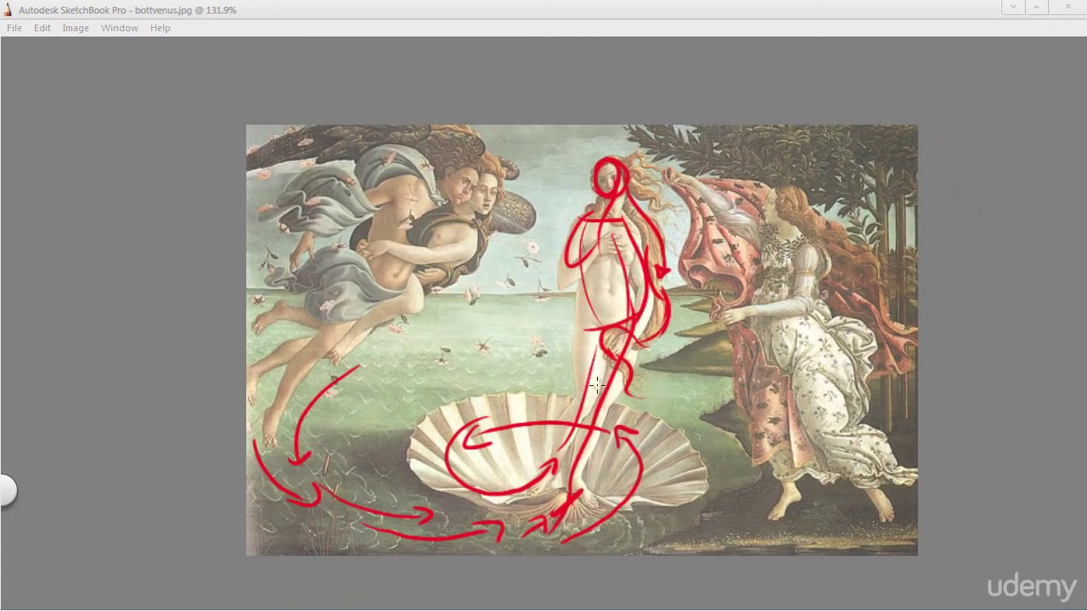
{"action": "mouse_move", "coordinate": [640, 113]}
{"action": "left_mouse_down"}
{"action": "mouse_move", "coordinate": [643, 334]}
{"action": "mouse_move", "coordinate": [652, 119]}
{"action": "left_mouse_up"}
{"action": "key", "text": "ctrl+z"}
{"action": "left_click_drag", "start_coordinate": [403, 358], "coordinate": [528, 394]}
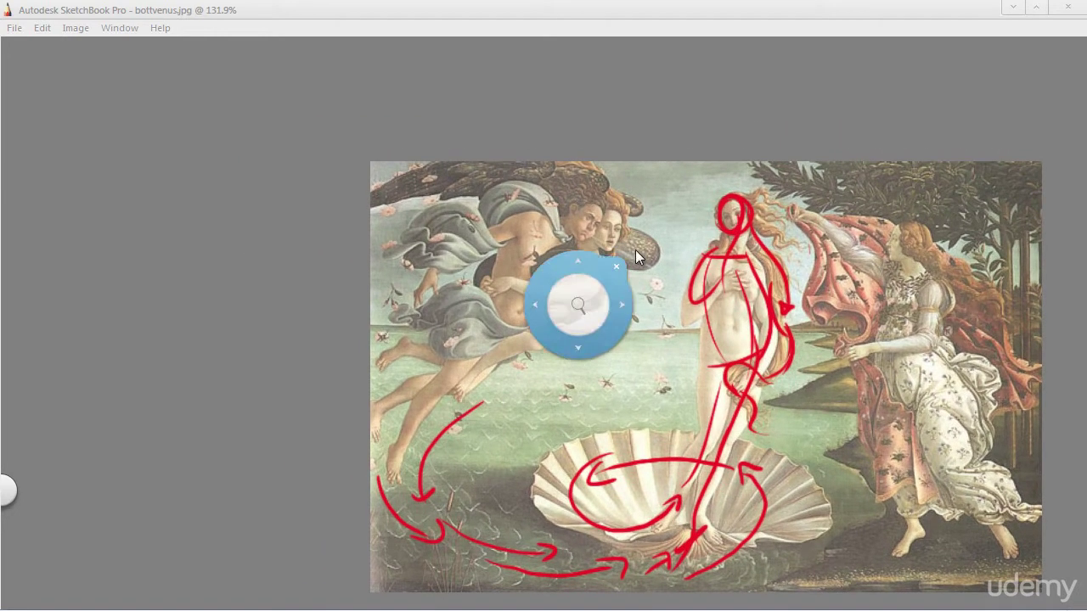
{"action": "left_click_drag", "start_coordinate": [593, 298], "coordinate": [587, 246]}
{"action": "left_click_drag", "start_coordinate": [417, 337], "coordinate": [476, 334]}
{"action": "left_click_drag", "start_coordinate": [513, 285], "coordinate": [457, 222]}
Try other swatch colours for the brush, testing dark purple with a stroke over the flying figures.
{"action": "left_click", "coordinate": [486, 200]}
{"action": "left_click", "coordinate": [931, 306]}
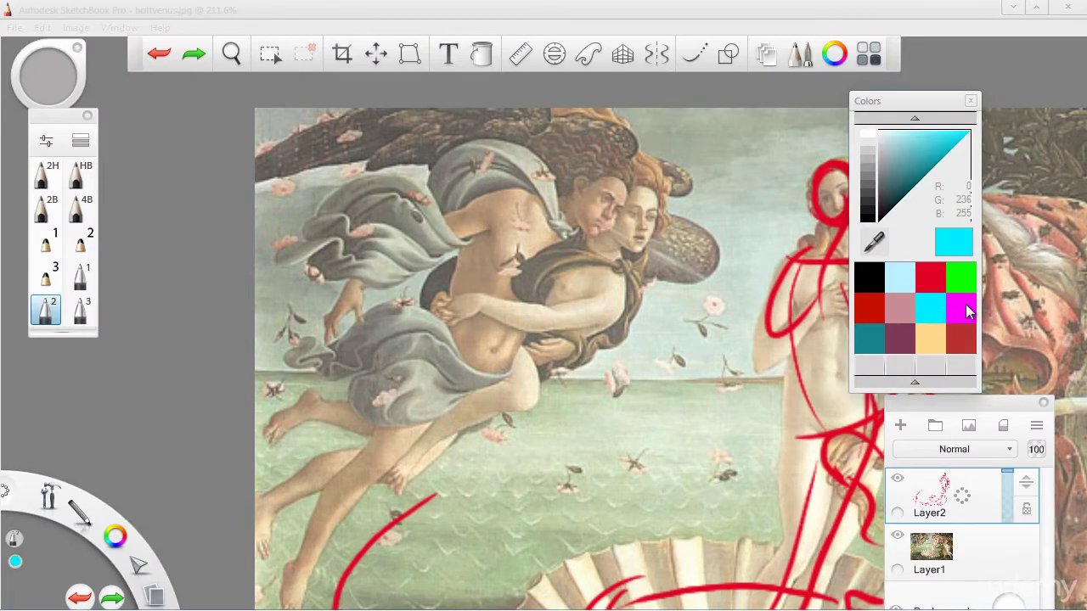
{"action": "left_click", "coordinate": [962, 309]}
{"action": "left_click", "coordinate": [900, 338]}
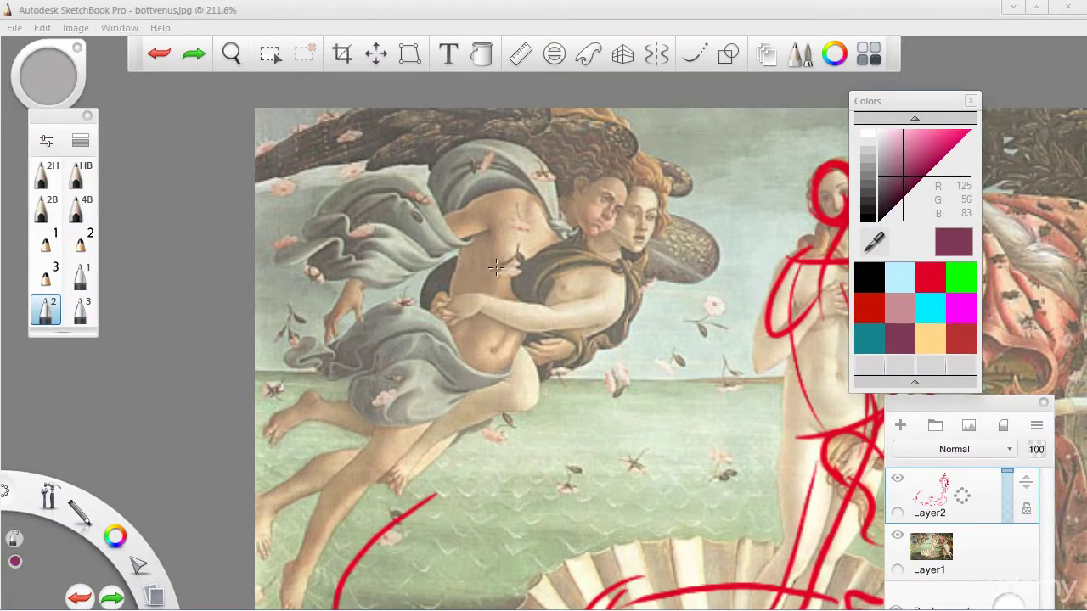
{"action": "left_click_drag", "start_coordinate": [502, 268], "coordinate": [692, 245]}
{"action": "key", "text": "ctrl+z"}
{"action": "left_click", "coordinate": [928, 340]}
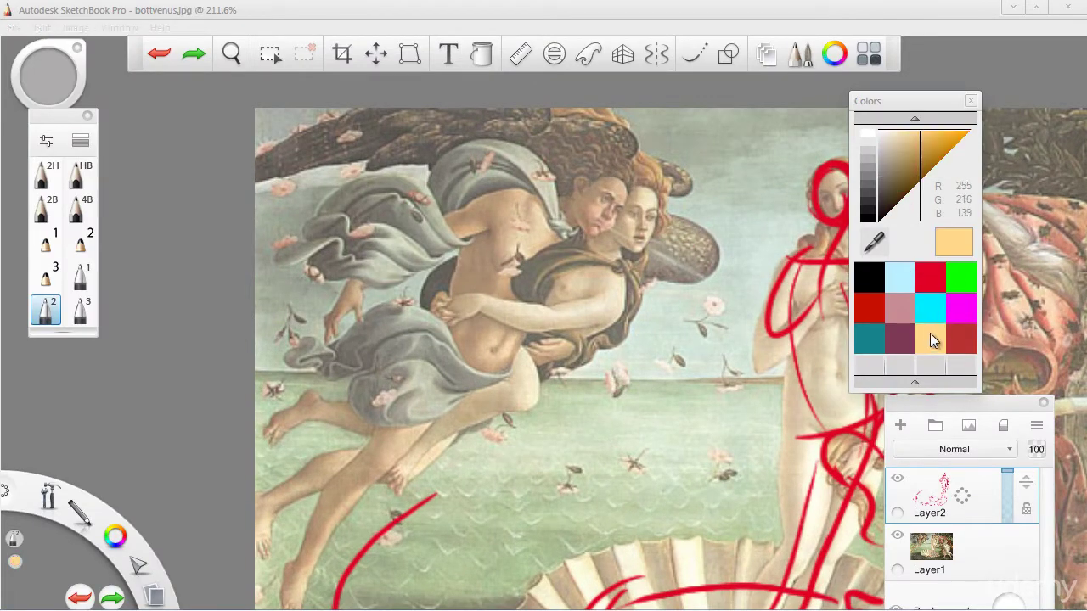
Set the brush colour to bright magenta, RGB 255, 0, 252, and clear the interface away from the canvas.
{"action": "left_click", "coordinate": [957, 307]}
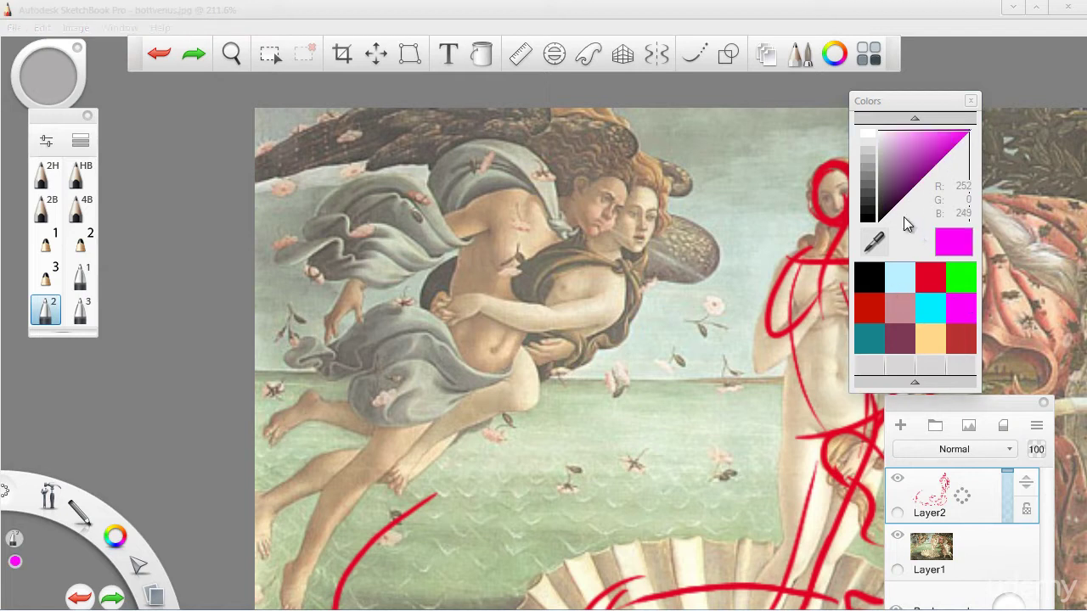
{"action": "left_click", "coordinate": [967, 134]}
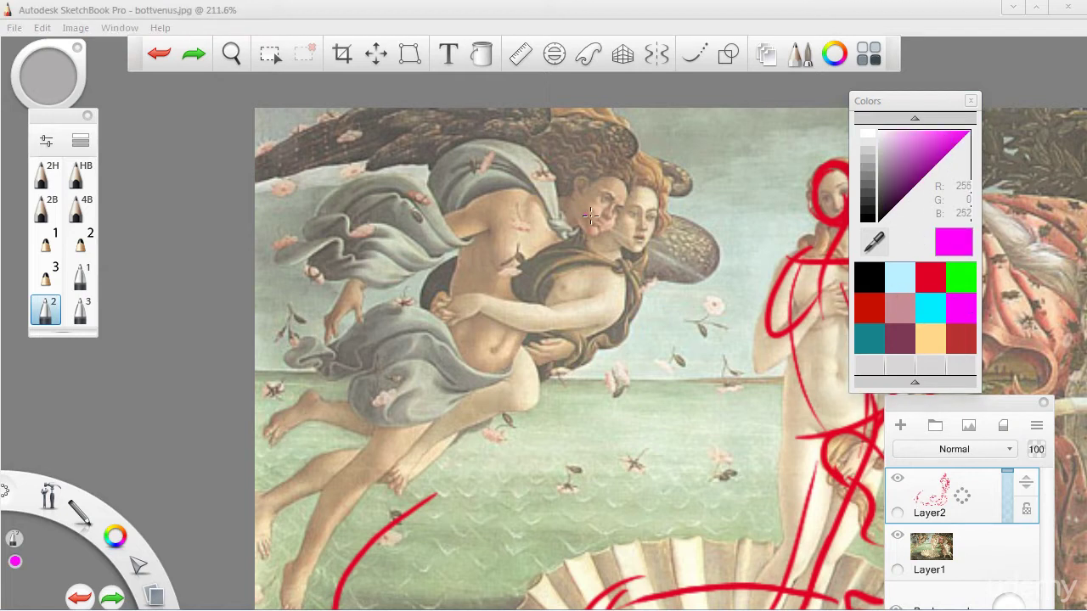
{"action": "key", "text": "Tab"}
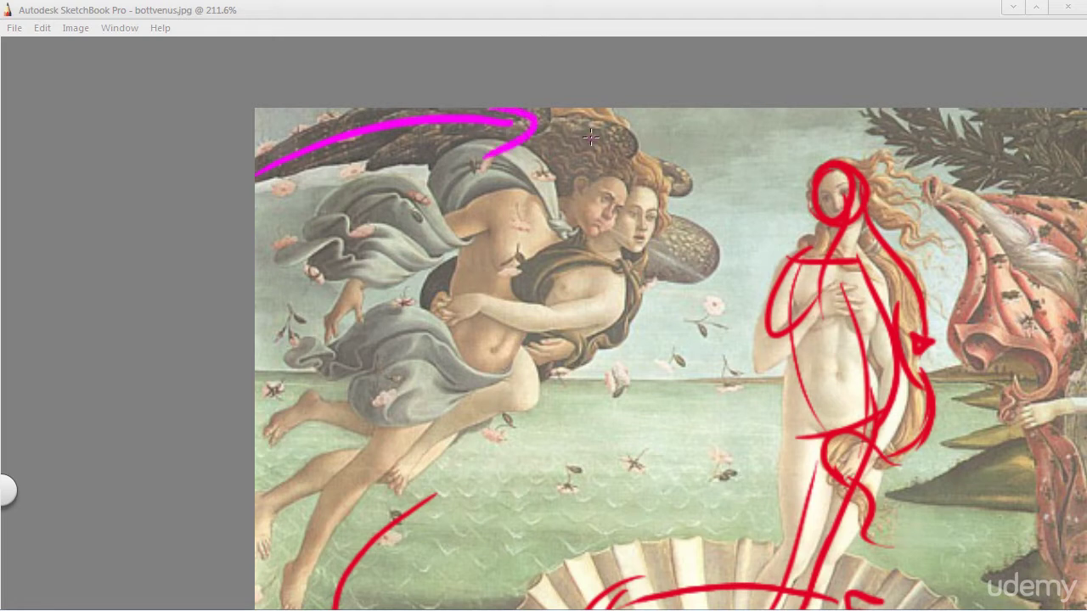
Draw magenta curves and arrows over the flying figures' heads and wings, pointing toward Venus.
{"action": "left_click_drag", "start_coordinate": [559, 123], "coordinate": [588, 210]}
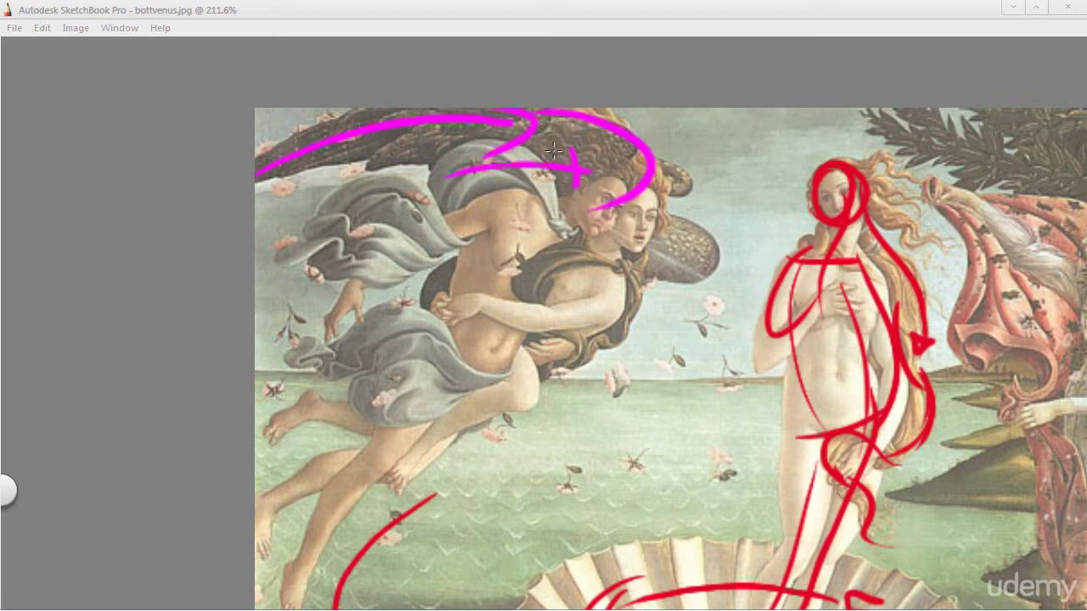
{"action": "left_click_drag", "start_coordinate": [493, 234], "coordinate": [709, 243]}
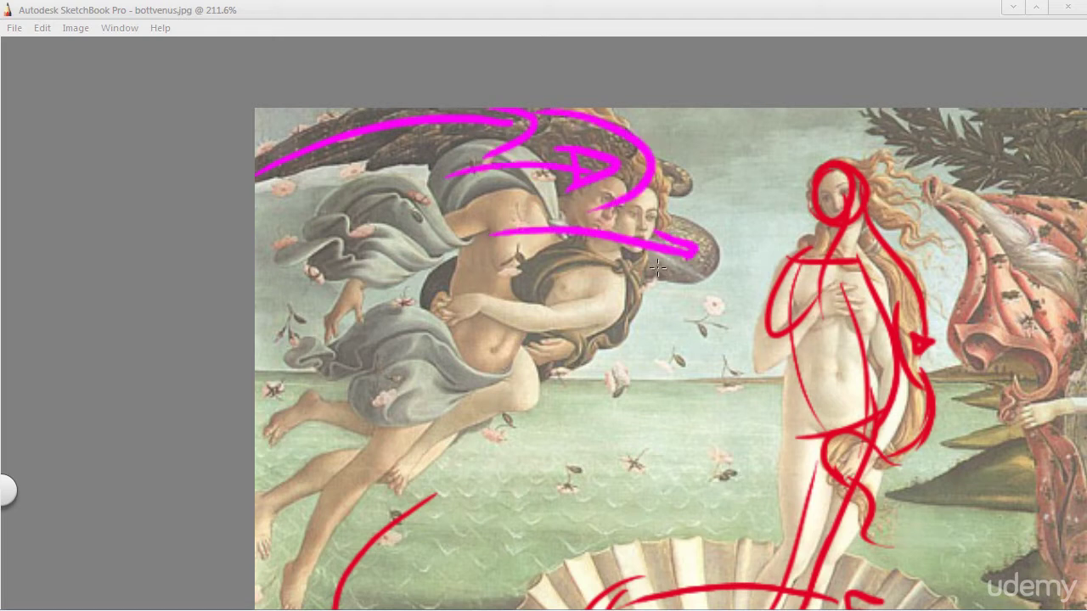
{"action": "left_click_drag", "start_coordinate": [671, 207], "coordinate": [655, 287]}
Draw a magenta arc with an arrow across the flying figures' upper bodies, and add gesture lines down both sides of the torso.
{"action": "key", "text": "space"}
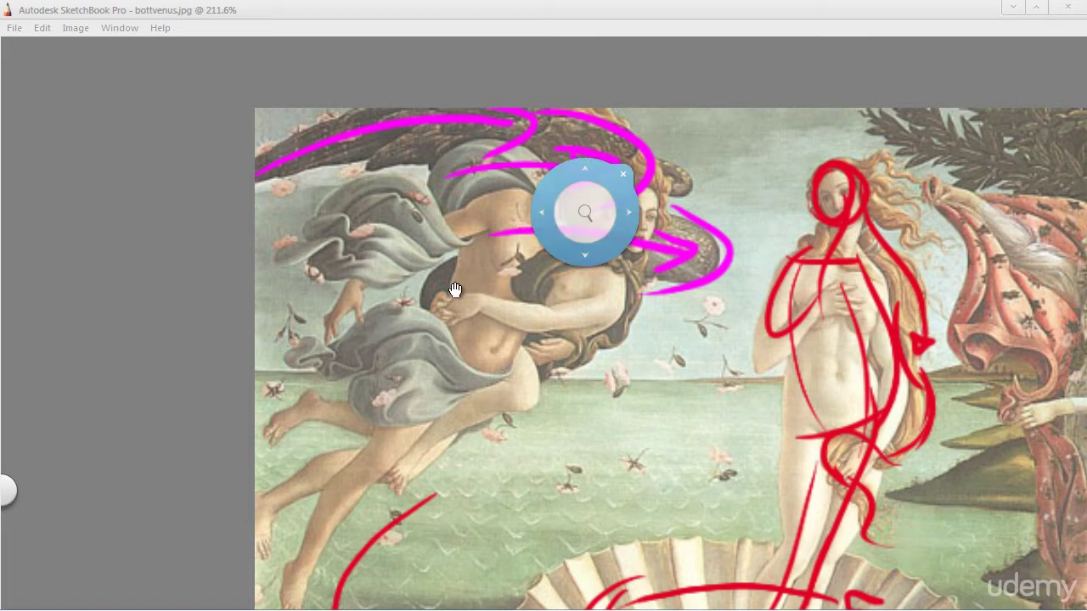
{"action": "left_click_drag", "start_coordinate": [457, 289], "coordinate": [523, 259]}
{"action": "mouse_move", "coordinate": [383, 300]}
{"action": "left_mouse_down"}
{"action": "mouse_move", "coordinate": [561, 195]}
{"action": "mouse_move", "coordinate": [552, 246]}
{"action": "left_mouse_up"}
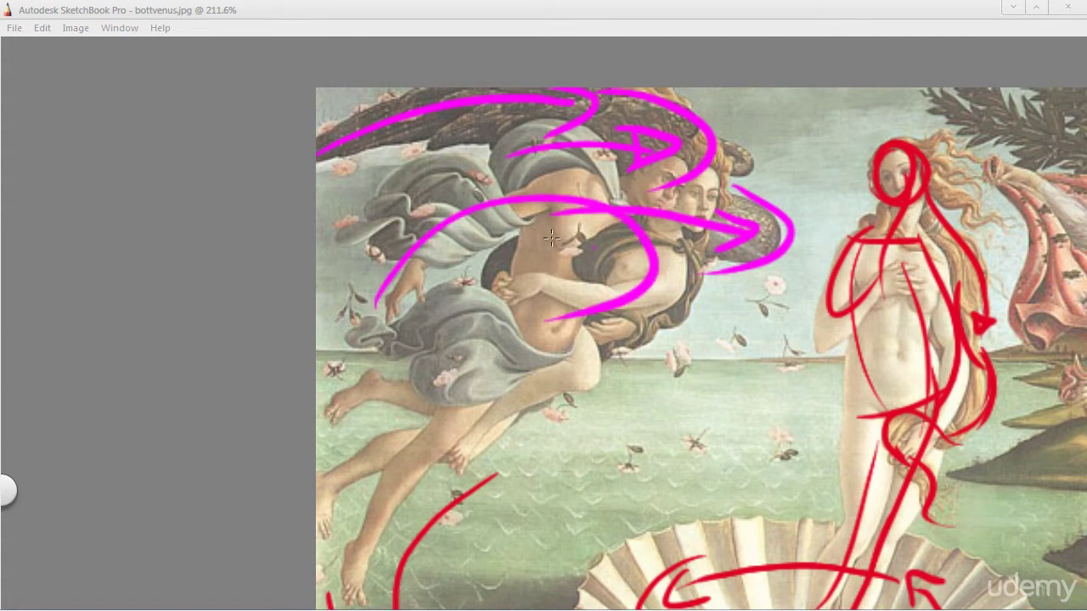
{"action": "key", "text": "ctrl+z"}
{"action": "mouse_move", "coordinate": [375, 299]}
{"action": "left_mouse_down"}
{"action": "mouse_move", "coordinate": [667, 202]}
{"action": "mouse_move", "coordinate": [615, 313]}
{"action": "left_mouse_up"}
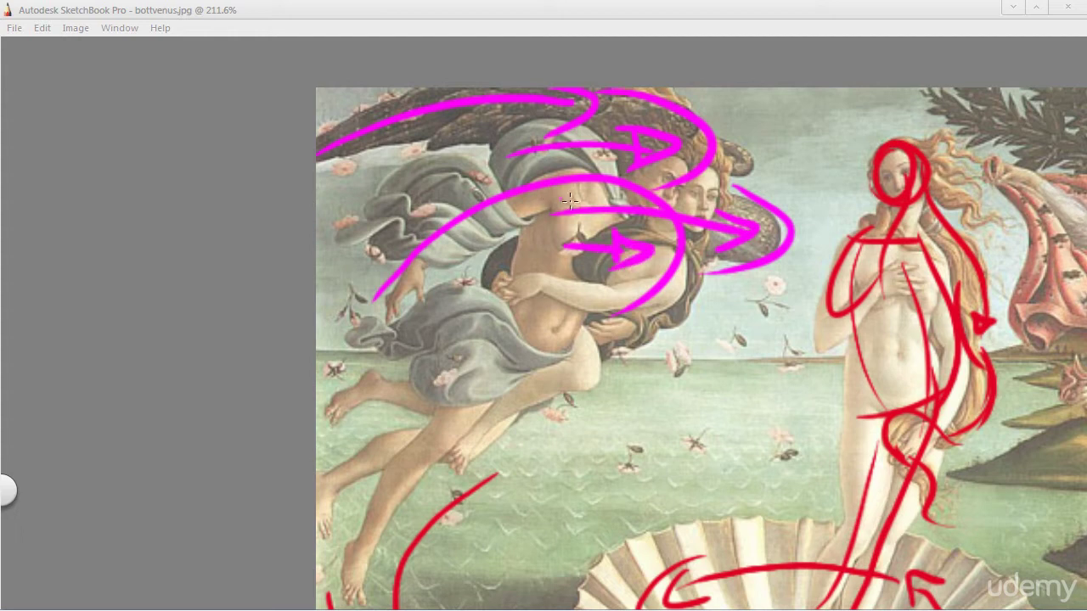
{"action": "left_click_drag", "start_coordinate": [554, 177], "coordinate": [491, 327]}
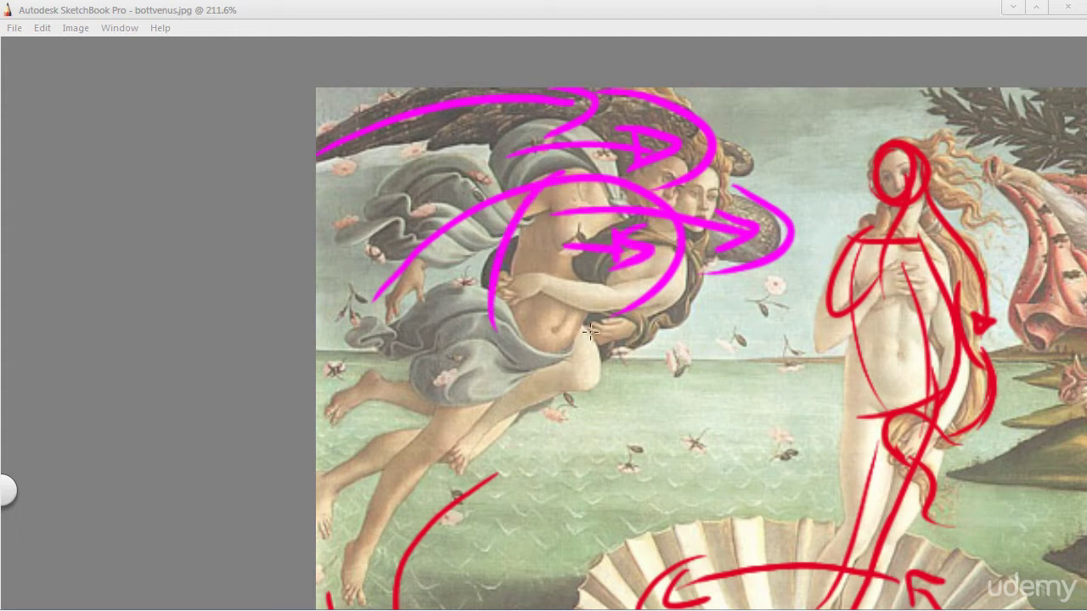
{"action": "left_click_drag", "start_coordinate": [616, 270], "coordinate": [526, 392]}
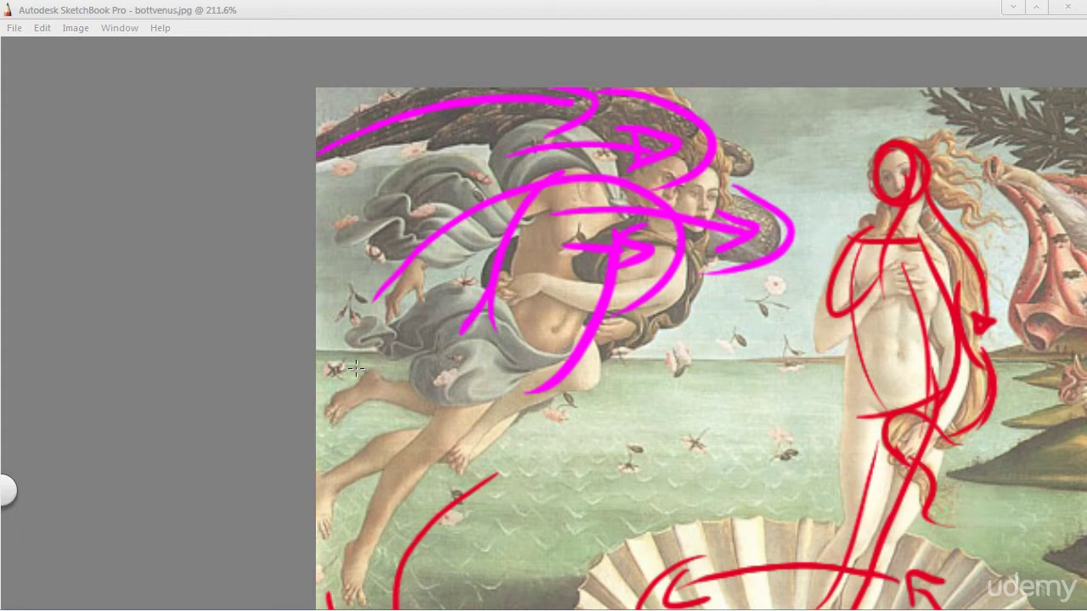
Draw a magenta curve around the flying figures' hips, and undo the horizontal line drawn toward Venus.
{"action": "left_click_drag", "start_coordinate": [359, 380], "coordinate": [620, 334]}
{"action": "key", "text": "ctrl+z"}
{"action": "mouse_move", "coordinate": [388, 364]}
{"action": "left_mouse_down"}
{"action": "mouse_move", "coordinate": [414, 351]}
{"action": "mouse_move", "coordinate": [493, 348]}
{"action": "mouse_move", "coordinate": [826, 359]}
{"action": "left_mouse_up"}
{"action": "key", "text": "ctrl+z"}
{"action": "key", "text": "ctrl+z"}
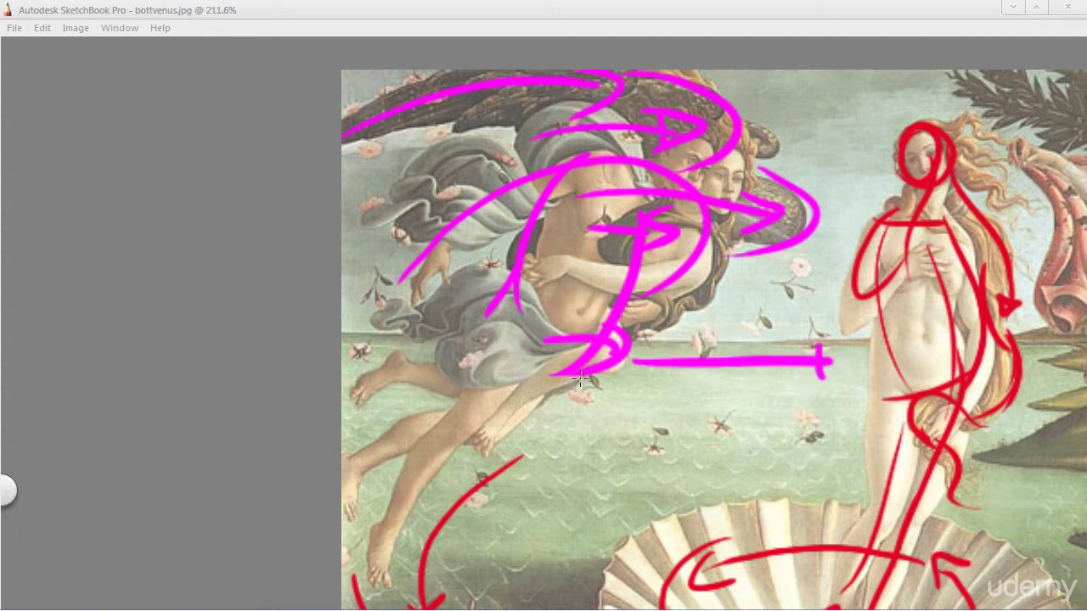
{"action": "key", "text": "ctrl+z"}
Draw a magenta line from the flying figures' hips down along the nearest thigh.
{"action": "left_click_drag", "start_coordinate": [458, 347], "coordinate": [515, 311]}
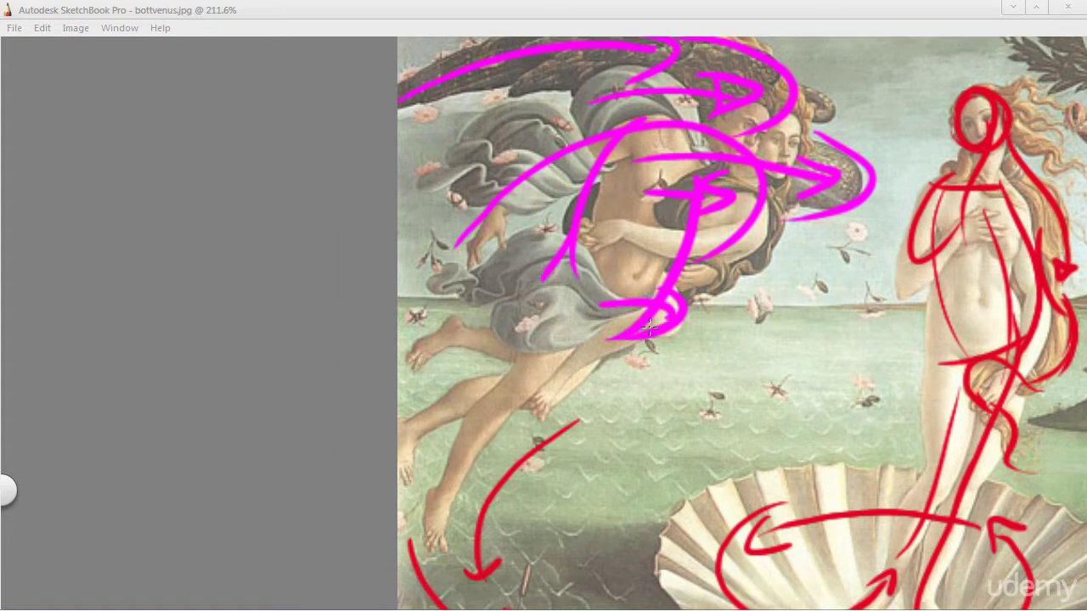
{"action": "left_click_drag", "start_coordinate": [649, 324], "coordinate": [546, 444]}
{"action": "left_click_drag", "start_coordinate": [472, 355], "coordinate": [543, 299]}
Trace the longest trailing leg with one curved magenta line from the thigh to the foot.
{"action": "left_click", "coordinate": [642, 264]}
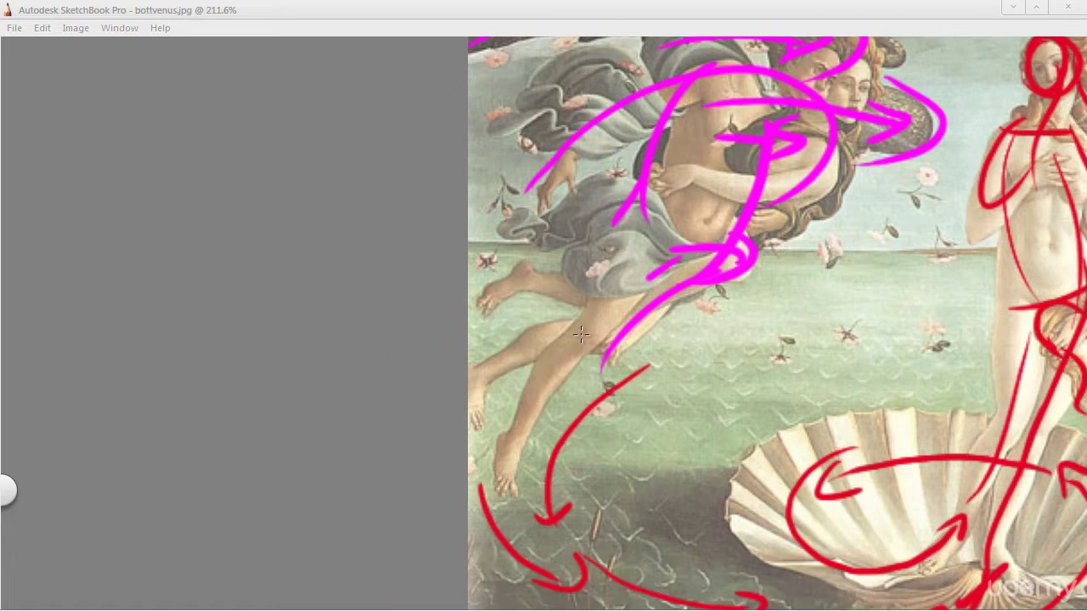
{"action": "left_click_drag", "start_coordinate": [650, 275], "coordinate": [480, 520]}
{"action": "key", "text": "ctrl+z"}
{"action": "left_click_drag", "start_coordinate": [708, 257], "coordinate": [752, 234]}
{"action": "left_click_drag", "start_coordinate": [487, 380], "coordinate": [515, 247]}
{"action": "left_click", "coordinate": [647, 149]}
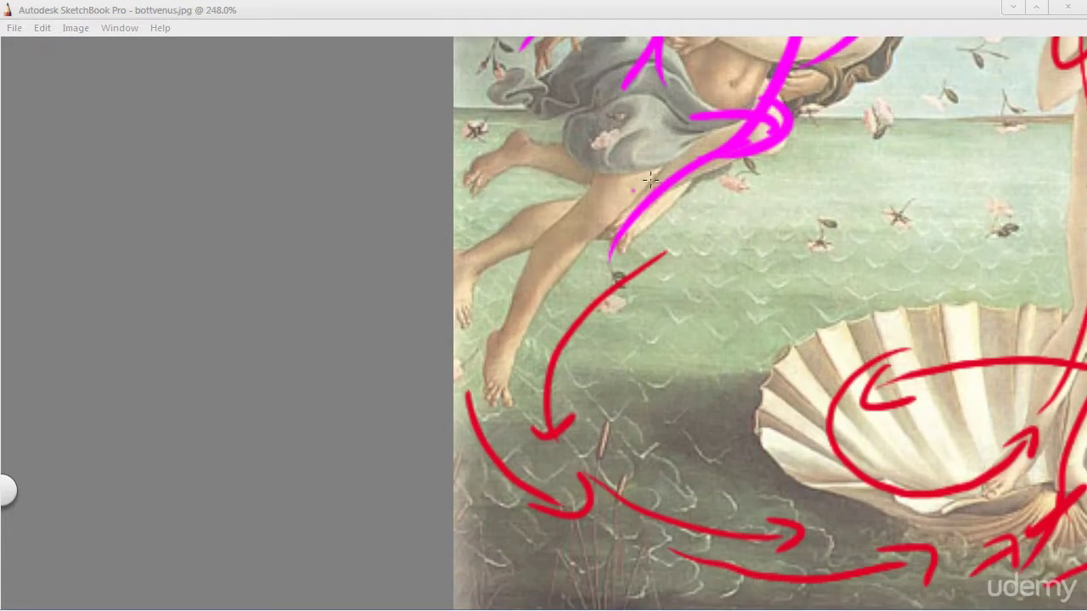
{"action": "mouse_move", "coordinate": [657, 162]}
{"action": "left_mouse_down"}
{"action": "mouse_move", "coordinate": [510, 317]}
{"action": "mouse_move", "coordinate": [510, 408]}
{"action": "mouse_move", "coordinate": [504, 376]}
{"action": "mouse_move", "coordinate": [488, 368]}
{"action": "mouse_move", "coordinate": [511, 397]}
{"action": "mouse_move", "coordinate": [523, 366]}
{"action": "left_mouse_up"}
{"action": "key", "text": "ctrl+z"}
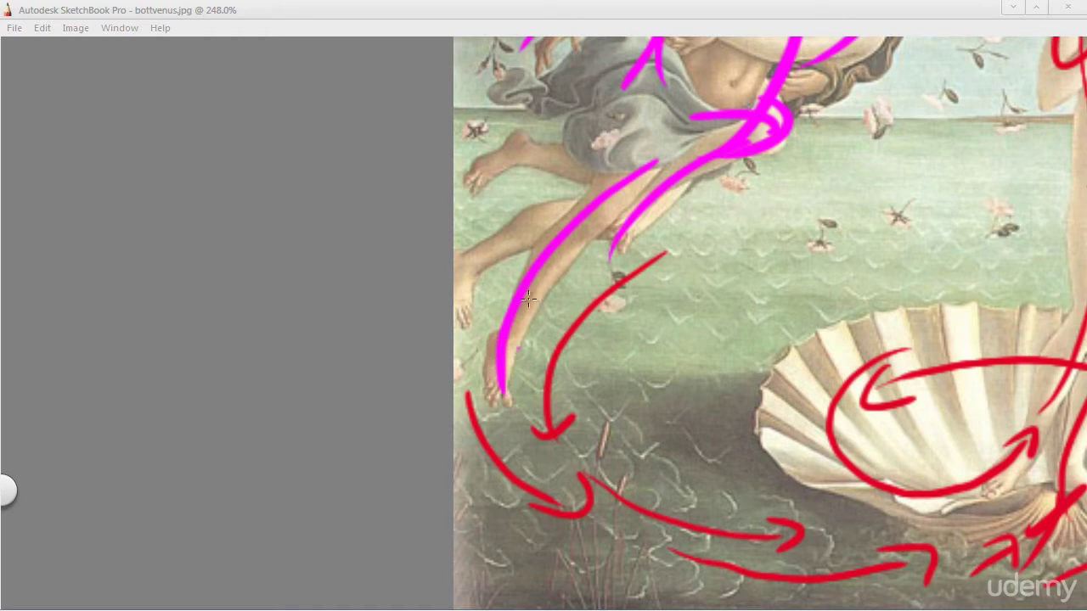
Try circling the foot of the traced leg, undo it, and end the leg line with an arrowhead instead.
{"action": "key", "text": "space"}
{"action": "left_click_drag", "start_coordinate": [534, 287], "coordinate": [586, 254]}
{"action": "left_click_drag", "start_coordinate": [487, 347], "coordinate": [477, 349]}
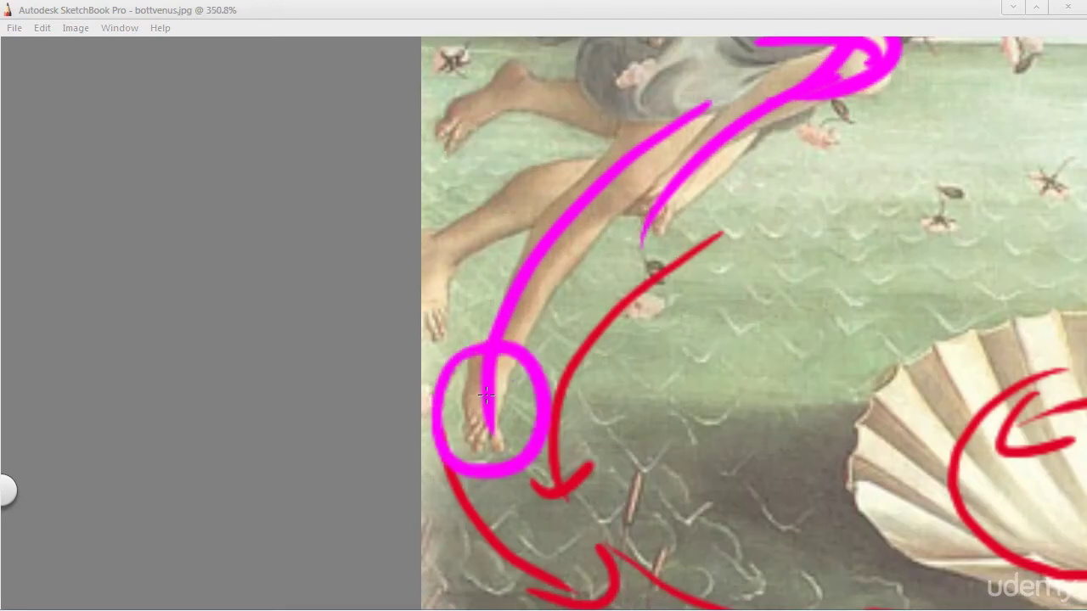
{"action": "key", "text": "ctrl+z"}
{"action": "key", "text": "ctrl+z"}
{"action": "left_click_drag", "start_coordinate": [469, 405], "coordinate": [522, 411]}
Draw a second magenta arrow along the other trailing leg, ending in an arrowhead at its foot.
{"action": "key", "text": "space"}
{"action": "mouse_move", "coordinate": [439, 327]}
{"action": "left_mouse_down"}
{"action": "mouse_move", "coordinate": [408, 401]}
{"action": "mouse_move", "coordinate": [395, 506]}
{"action": "left_mouse_up"}
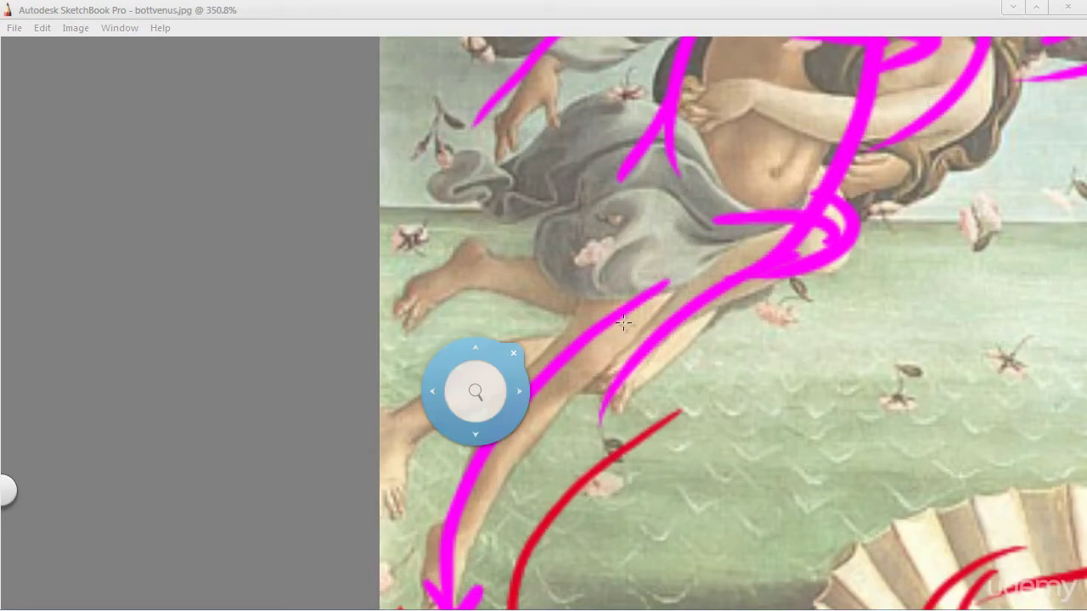
{"action": "mouse_move", "coordinate": [677, 349]}
{"action": "left_mouse_down"}
{"action": "mouse_move", "coordinate": [422, 490]}
{"action": "mouse_move", "coordinate": [445, 452]}
{"action": "left_mouse_up"}
{"action": "key", "text": "space"}
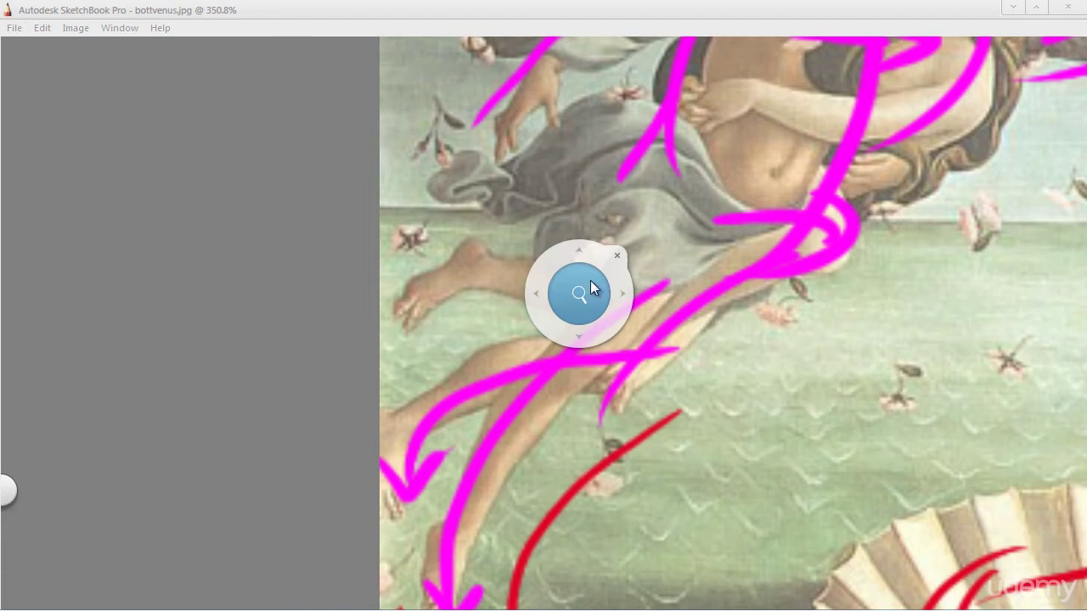
{"action": "left_click_drag", "start_coordinate": [590, 284], "coordinate": [553, 389]}
{"action": "mouse_move", "coordinate": [630, 376]}
{"action": "left_mouse_down"}
{"action": "mouse_move", "coordinate": [630, 362]}
{"action": "mouse_move", "coordinate": [601, 545]}
{"action": "left_mouse_up"}
{"action": "key", "text": "space"}
{"action": "mouse_move", "coordinate": [501, 490]}
{"action": "left_mouse_down"}
{"action": "mouse_move", "coordinate": [366, 427]}
{"action": "mouse_move", "coordinate": [358, 384]}
{"action": "left_mouse_up"}
{"action": "key", "text": "ctrl+z"}
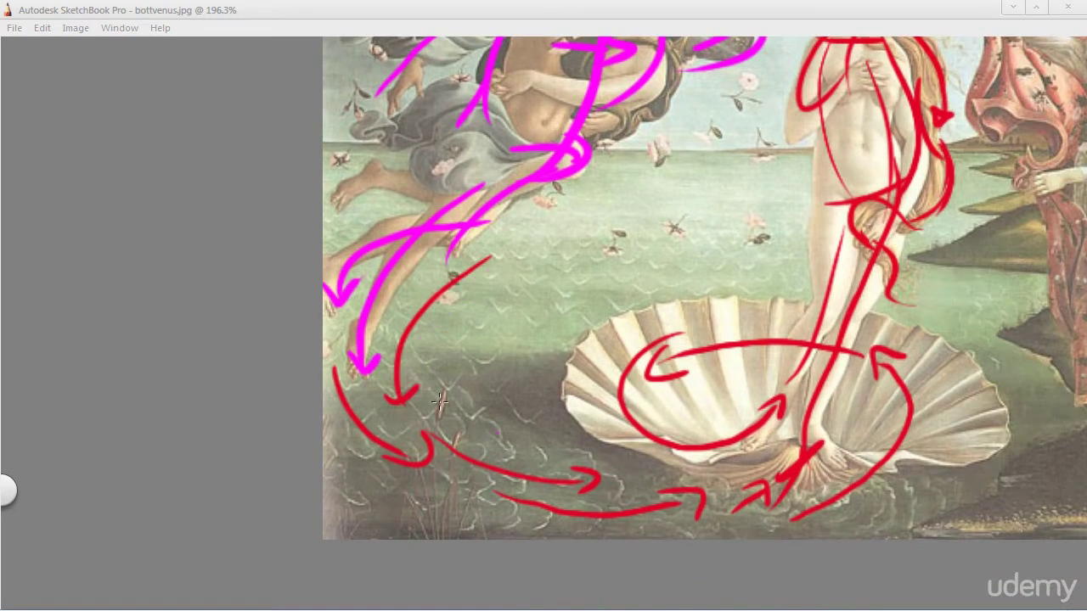
Set the brush colour to dark red, RGB 183, 49, 49, and draw a wavy line through the flying figures' upper drapery.
{"action": "key", "text": "space"}
{"action": "left_click_drag", "start_coordinate": [469, 264], "coordinate": [404, 389]}
{"action": "left_click_drag", "start_coordinate": [459, 287], "coordinate": [433, 429]}
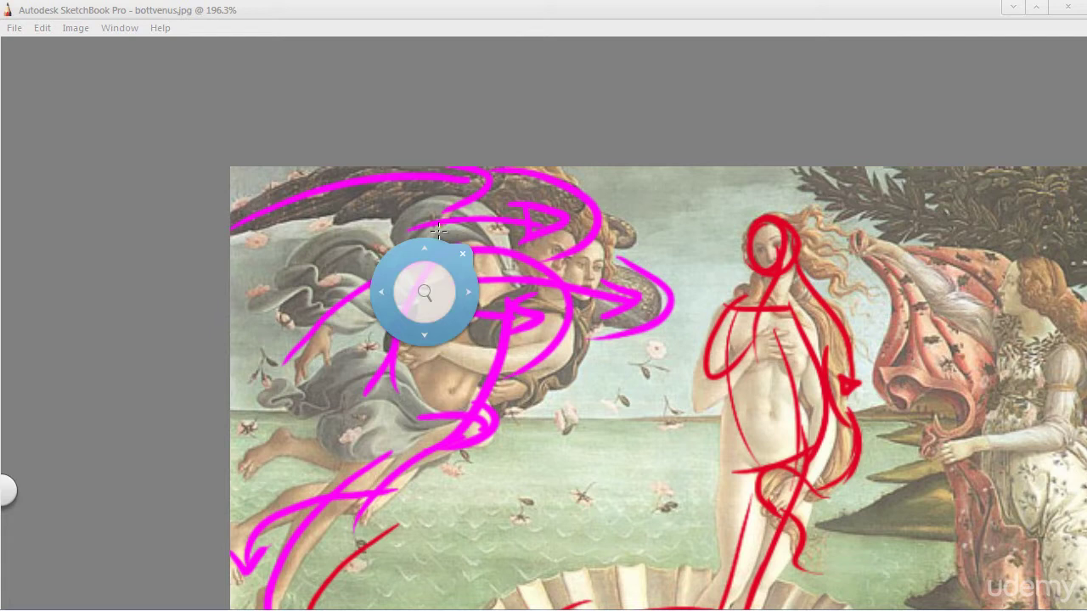
{"action": "key", "text": "Tab"}
{"action": "left_click", "coordinate": [960, 338]}
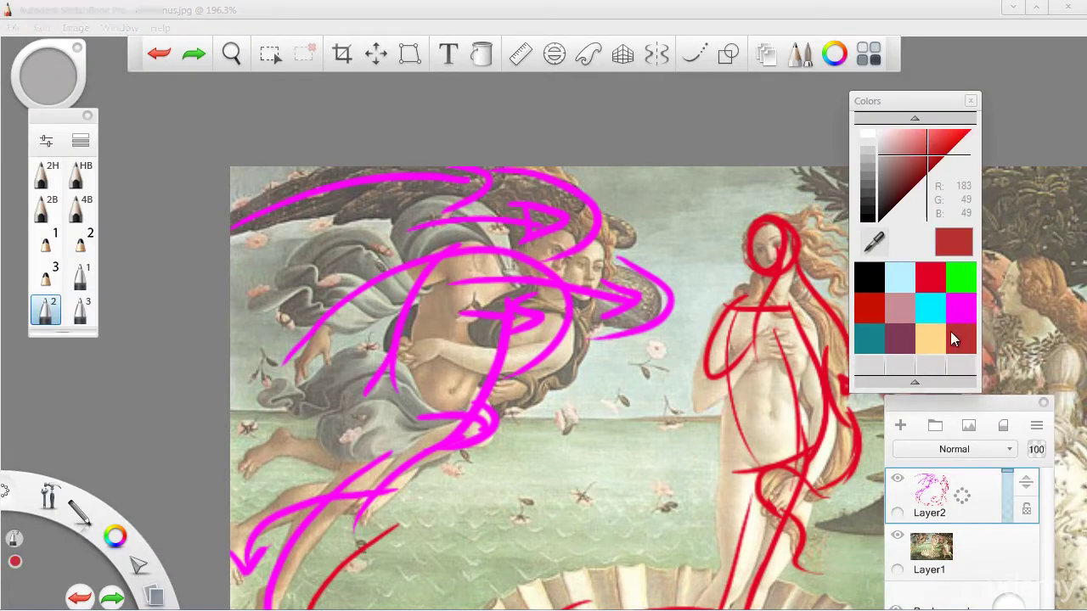
{"action": "mouse_move", "coordinate": [261, 285]}
{"action": "left_mouse_down"}
{"action": "mouse_move", "coordinate": [360, 313]}
{"action": "mouse_move", "coordinate": [396, 270]}
{"action": "left_mouse_up"}
{"action": "key", "text": "ctrl+z"}
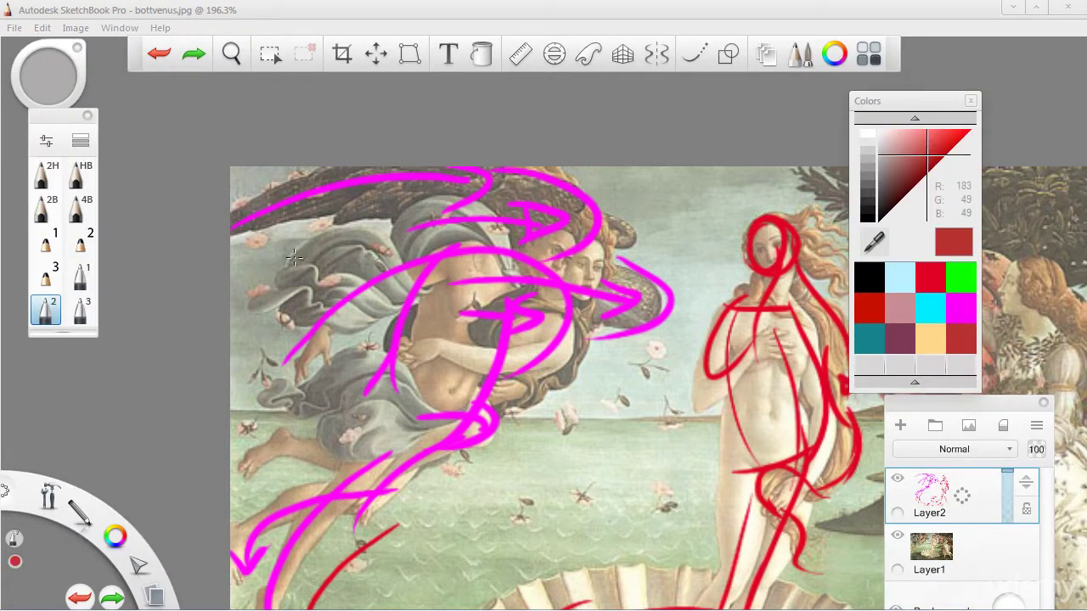
{"action": "left_click_drag", "start_coordinate": [289, 272], "coordinate": [409, 241]}
{"action": "key", "text": "ctrl+z"}
{"action": "mouse_move", "coordinate": [291, 262]}
{"action": "left_mouse_down"}
{"action": "mouse_move", "coordinate": [371, 316]}
{"action": "mouse_move", "coordinate": [437, 212]}
{"action": "left_mouse_up"}
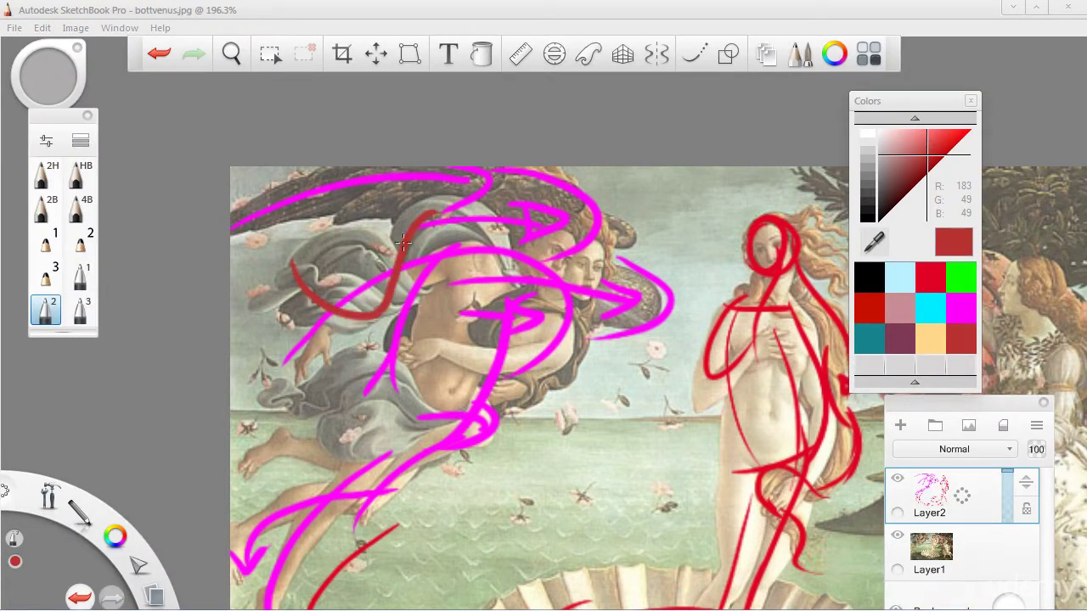
Extend the dark red wave over the flying figures' shoulders, and add a small curved arrow beside their heads.
{"action": "mouse_move", "coordinate": [368, 256]}
{"action": "left_mouse_down"}
{"action": "mouse_move", "coordinate": [507, 205]}
{"action": "mouse_move", "coordinate": [539, 331]}
{"action": "mouse_move", "coordinate": [518, 297]}
{"action": "left_mouse_up"}
{"action": "key", "text": "ctrl+z"}
{"action": "mouse_move", "coordinate": [361, 283]}
{"action": "left_mouse_down"}
{"action": "mouse_move", "coordinate": [376, 245]}
{"action": "mouse_move", "coordinate": [500, 239]}
{"action": "mouse_move", "coordinate": [599, 304]}
{"action": "mouse_move", "coordinate": [584, 291]}
{"action": "mouse_move", "coordinate": [528, 286]}
{"action": "mouse_move", "coordinate": [619, 255]}
{"action": "mouse_move", "coordinate": [542, 256]}
{"action": "mouse_move", "coordinate": [699, 267]}
{"action": "mouse_move", "coordinate": [625, 240]}
{"action": "left_mouse_up"}
{"action": "key", "text": "ctrl+z"}
{"action": "key", "text": "space"}
{"action": "left_click_drag", "start_coordinate": [516, 423], "coordinate": [542, 329]}
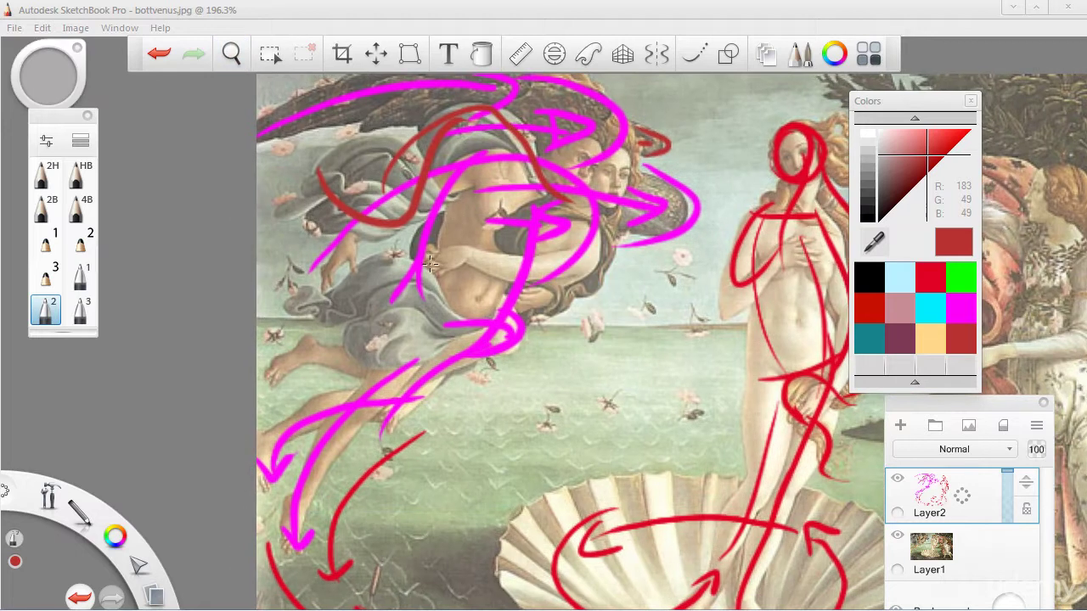
Draw a dark red wavy line along the lower drapery around the flying figures' hips.
{"action": "key", "text": "space"}
{"action": "left_click_drag", "start_coordinate": [421, 408], "coordinate": [438, 388]}
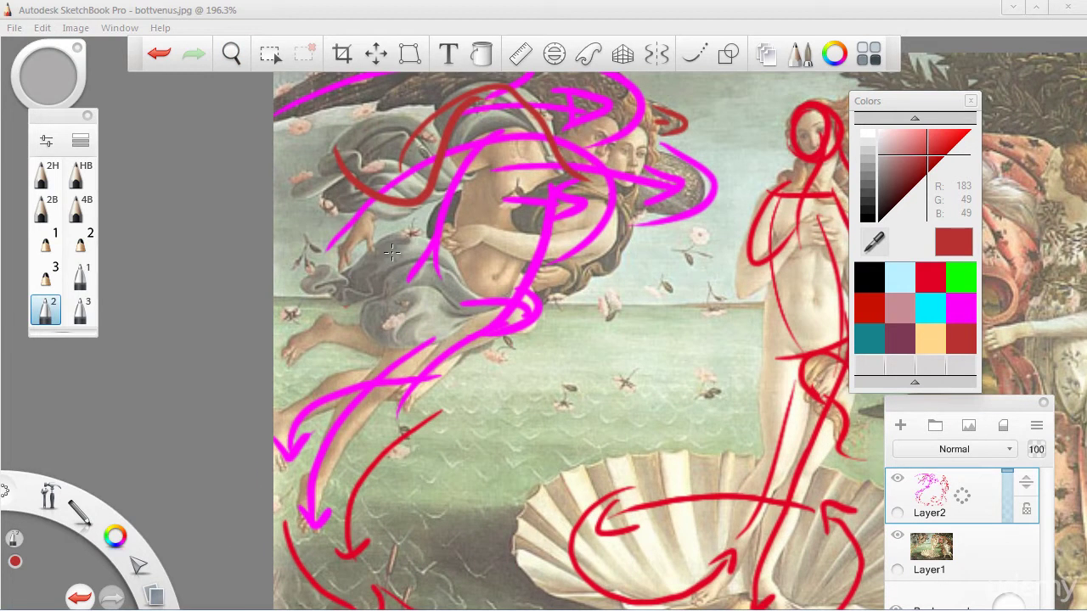
{"action": "left_click_drag", "start_coordinate": [345, 305], "coordinate": [509, 322]}
Set the brush colour to orange, RGB 255, 169, 0, and draw a small pointed crown on Venus's head.
{"action": "key", "text": "space"}
{"action": "left_click_drag", "start_coordinate": [635, 383], "coordinate": [453, 432]}
{"action": "left_click_drag", "start_coordinate": [513, 367], "coordinate": [446, 429]}
{"action": "left_click_drag", "start_coordinate": [373, 410], "coordinate": [365, 387]}
{"action": "left_click", "coordinate": [934, 337]}
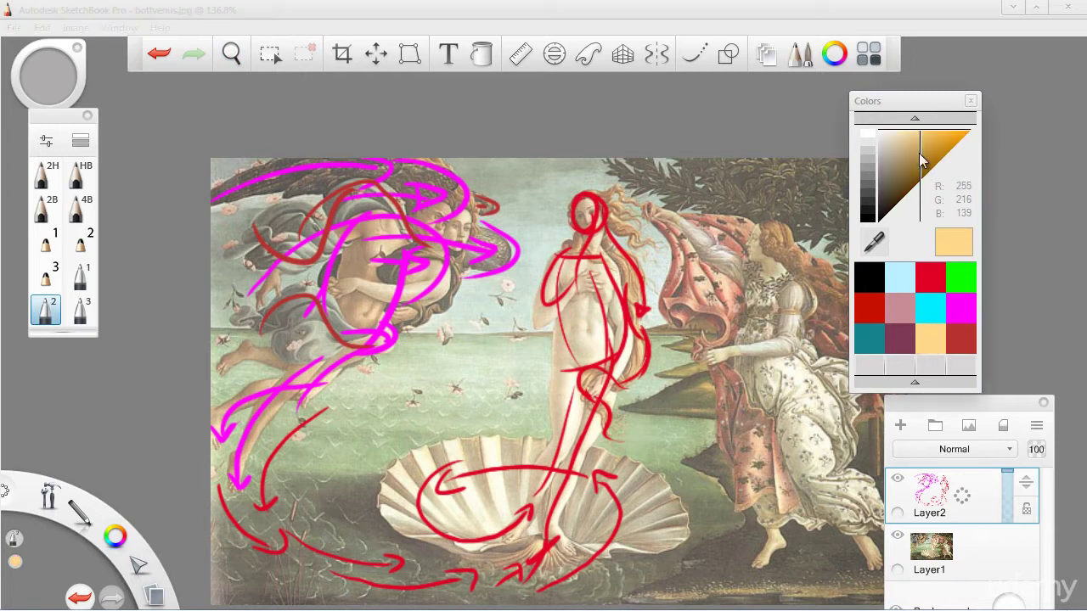
{"action": "left_click_drag", "start_coordinate": [923, 135], "coordinate": [985, 132]}
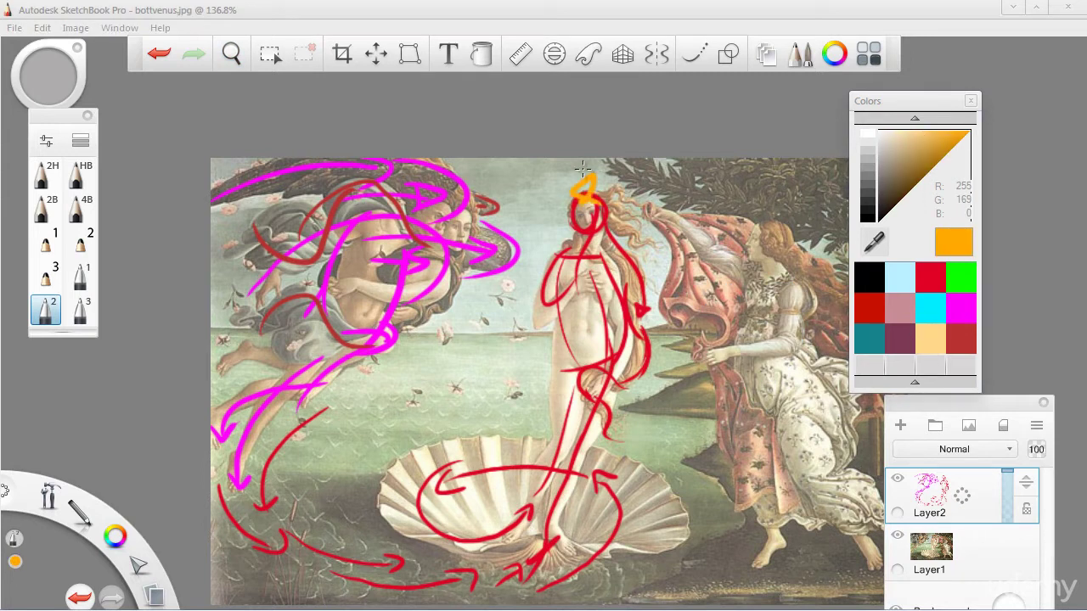
Try orange strokes among the falling flowers between the flying figures and Venus, and undo them.
{"action": "key", "text": "space"}
{"action": "scroll", "coordinate": [567, 258], "scroll_direction": "up", "scroll_amount": 2}
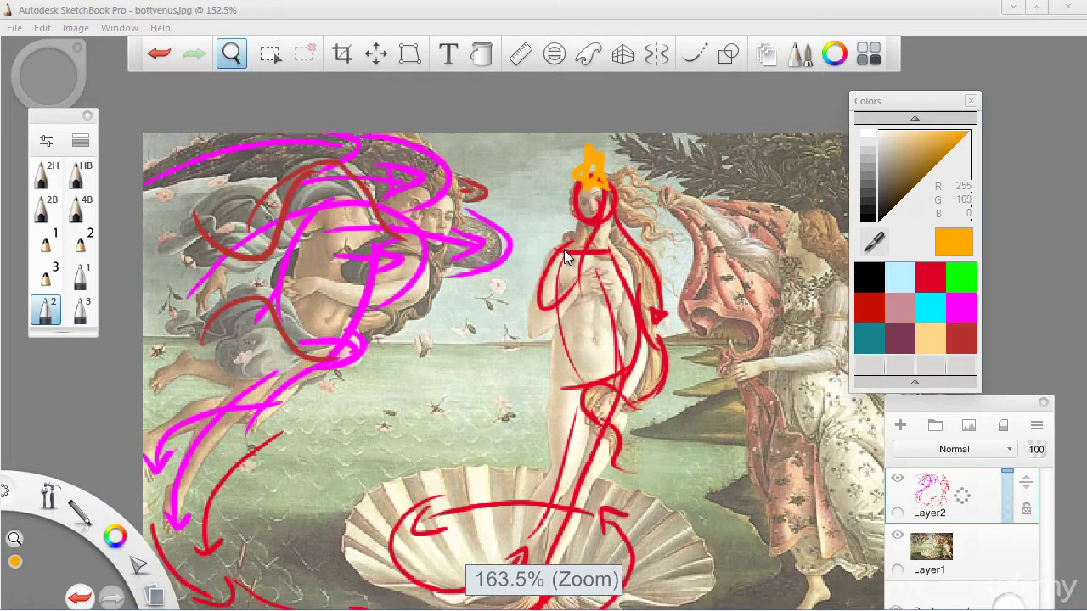
{"action": "left_click_drag", "start_coordinate": [523, 367], "coordinate": [622, 233]}
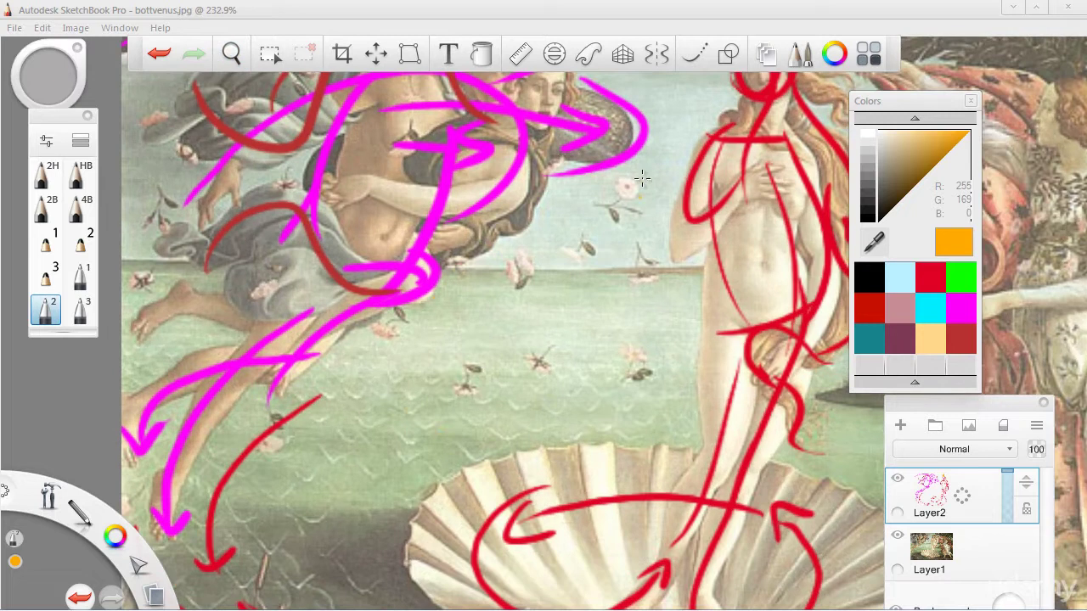
{"action": "mouse_move", "coordinate": [642, 177]}
{"action": "left_mouse_down"}
{"action": "mouse_move", "coordinate": [429, 318]}
{"action": "mouse_move", "coordinate": [543, 153]}
{"action": "mouse_move", "coordinate": [633, 212]}
{"action": "left_mouse_up"}
{"action": "key", "text": "ctrl+z"}
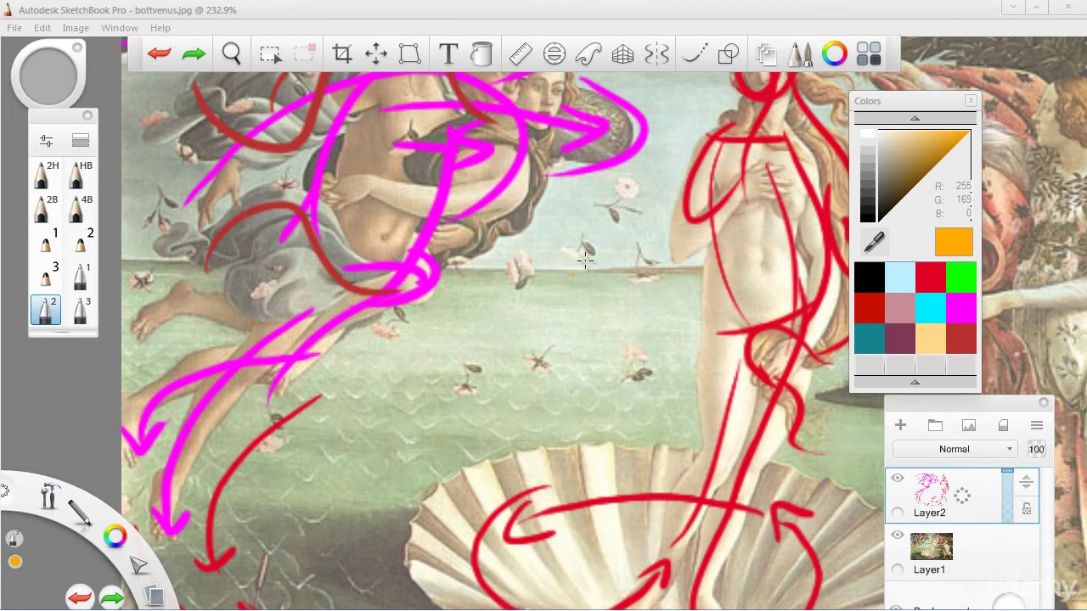
{"action": "mouse_move", "coordinate": [632, 161]}
{"action": "left_mouse_down"}
{"action": "mouse_move", "coordinate": [670, 353]}
{"action": "mouse_move", "coordinate": [633, 166]}
{"action": "mouse_move", "coordinate": [677, 285]}
{"action": "mouse_move", "coordinate": [509, 208]}
{"action": "left_mouse_up"}
{"action": "key", "text": "ctrl+z"}
{"action": "key", "text": "ctrl+z"}
Examine the annotated composition from the flying figures across to Venus and the attendant.
{"action": "key", "text": "space"}
{"action": "left_click_drag", "start_coordinate": [665, 247], "coordinate": [661, 292]}
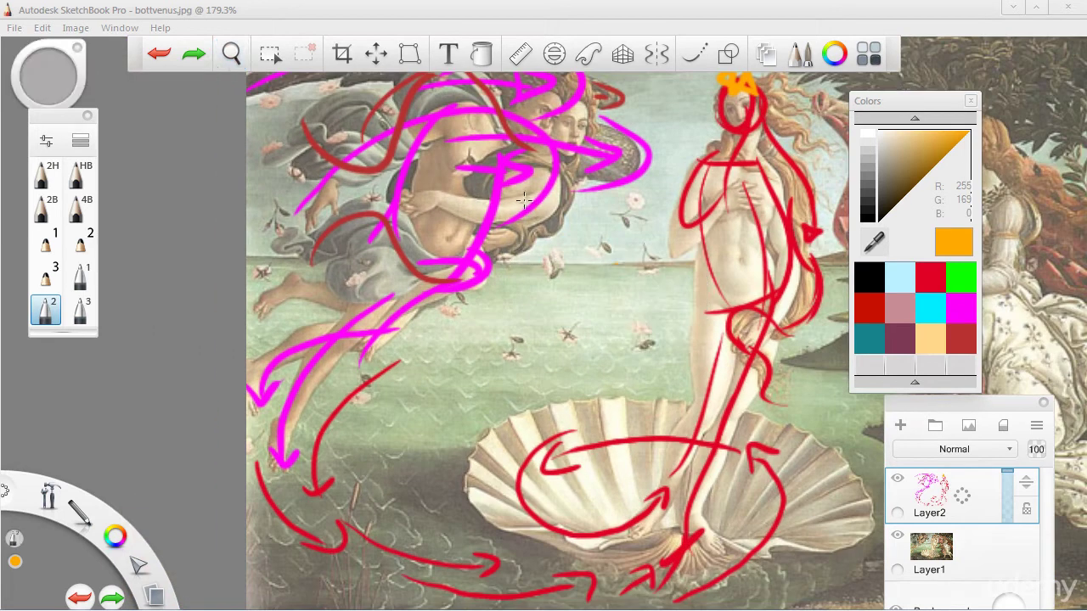
{"action": "key", "text": "space"}
{"action": "left_click_drag", "start_coordinate": [480, 275], "coordinate": [429, 346]}
{"action": "key", "text": "Tab"}
{"action": "key", "text": "space"}
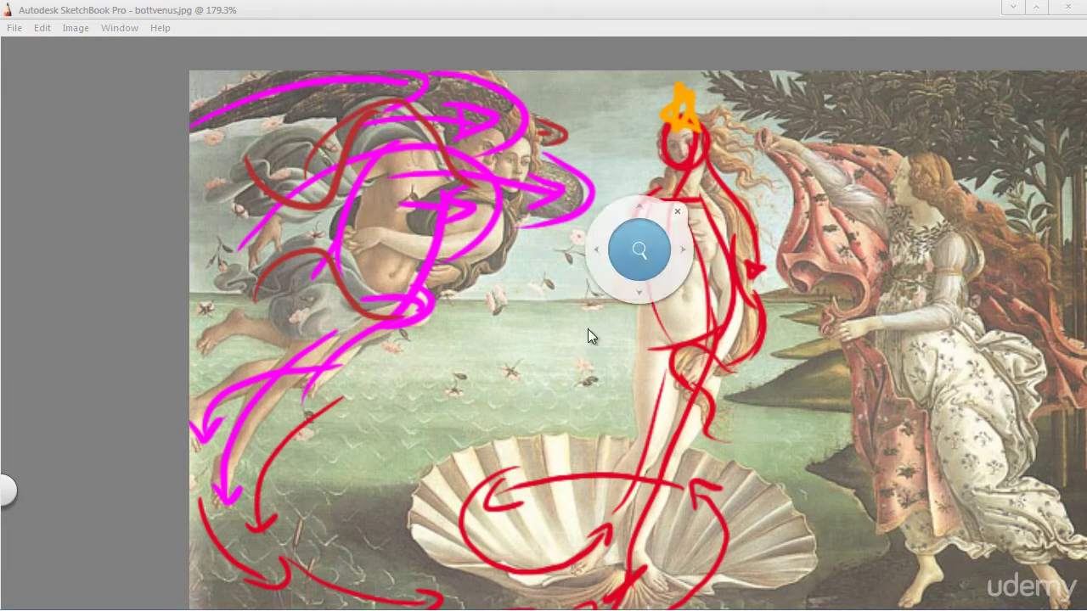
{"action": "left_click_drag", "start_coordinate": [535, 364], "coordinate": [527, 327]}
{"action": "key", "text": "space"}
{"action": "mouse_move", "coordinate": [594, 260]}
{"action": "left_mouse_down"}
{"action": "mouse_move", "coordinate": [585, 250]}
{"action": "mouse_move", "coordinate": [610, 199]}
{"action": "mouse_move", "coordinate": [374, 356]}
{"action": "mouse_move", "coordinate": [445, 247]}
{"action": "left_mouse_up"}
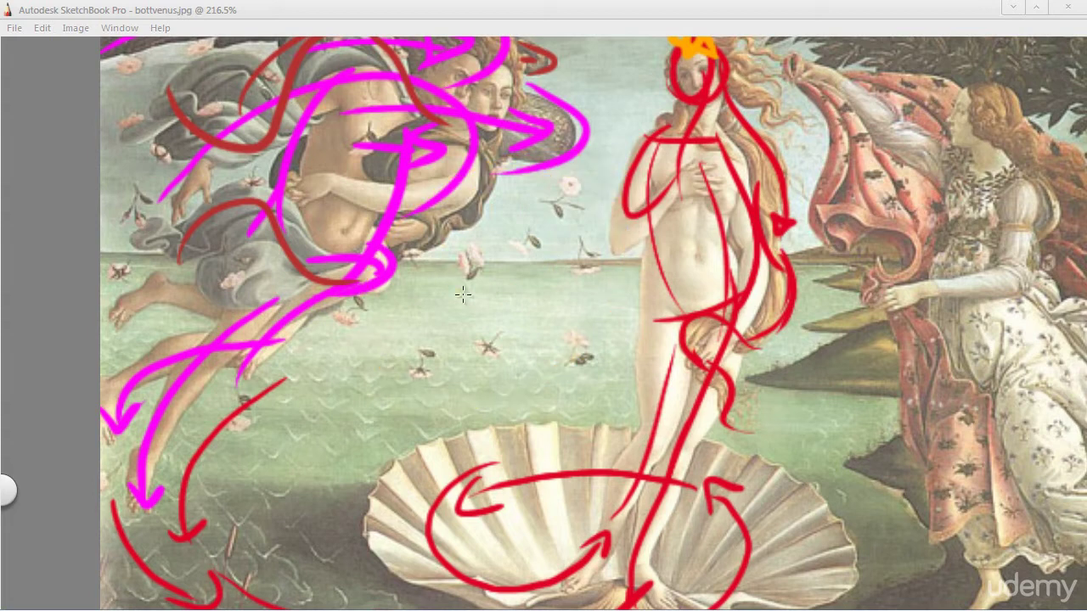
Set the brush colour to bright pink, RGB 255, 0, 100, and clear the interface away from the canvas.
{"action": "key", "text": "Tab"}
{"action": "left_click", "coordinate": [900, 340]}
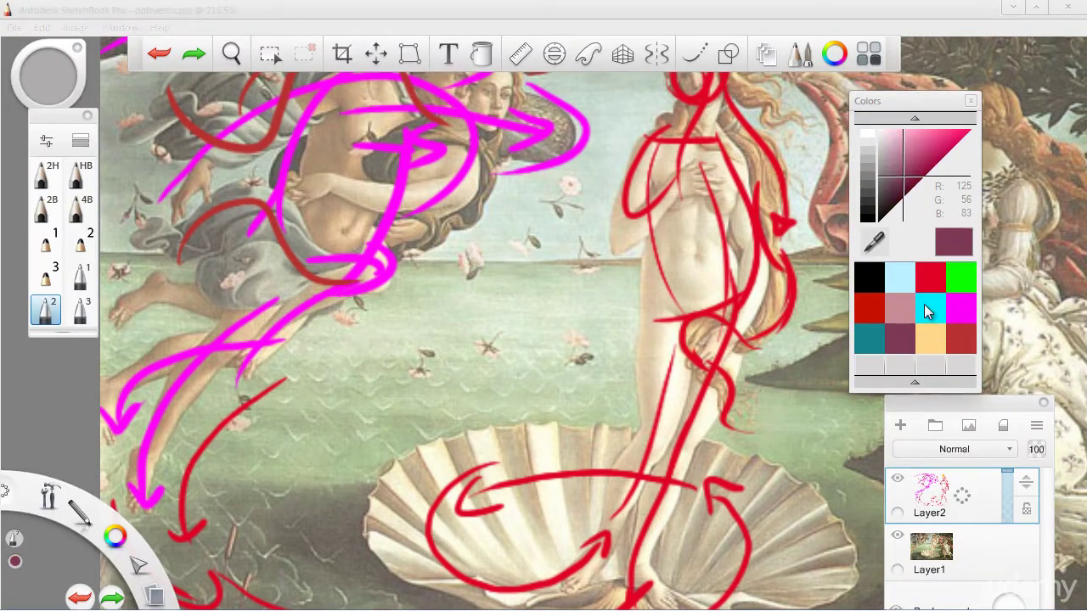
{"action": "left_click_drag", "start_coordinate": [918, 159], "coordinate": [952, 125]}
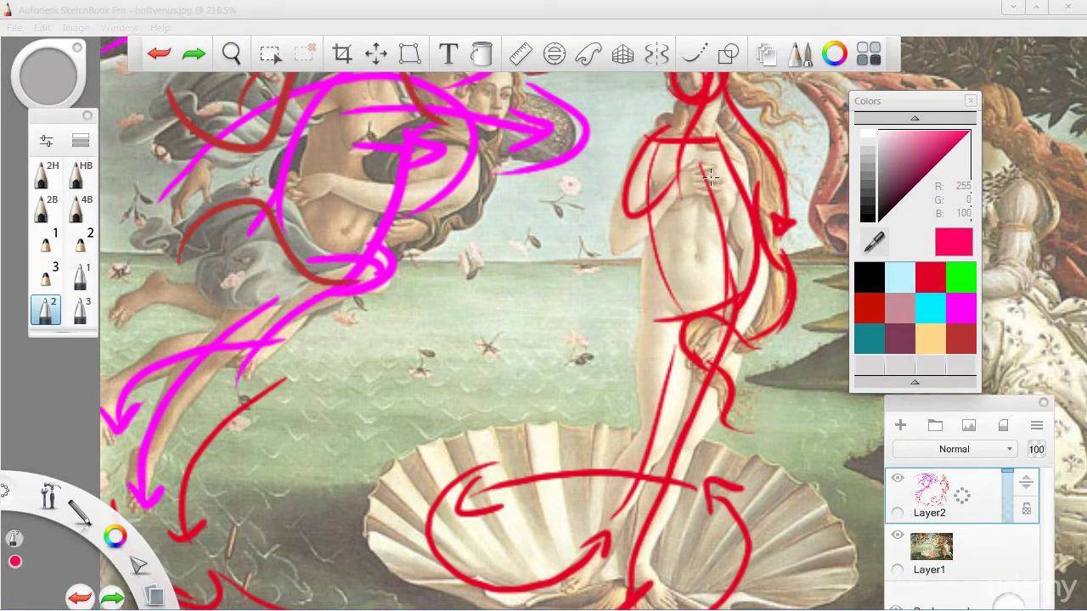
{"action": "key", "text": "Tab"}
Draw a pink curve between the flying figures and Venus, with an arrow pointing into it from the figures' side.
{"action": "left_click_drag", "start_coordinate": [464, 375], "coordinate": [559, 356]}
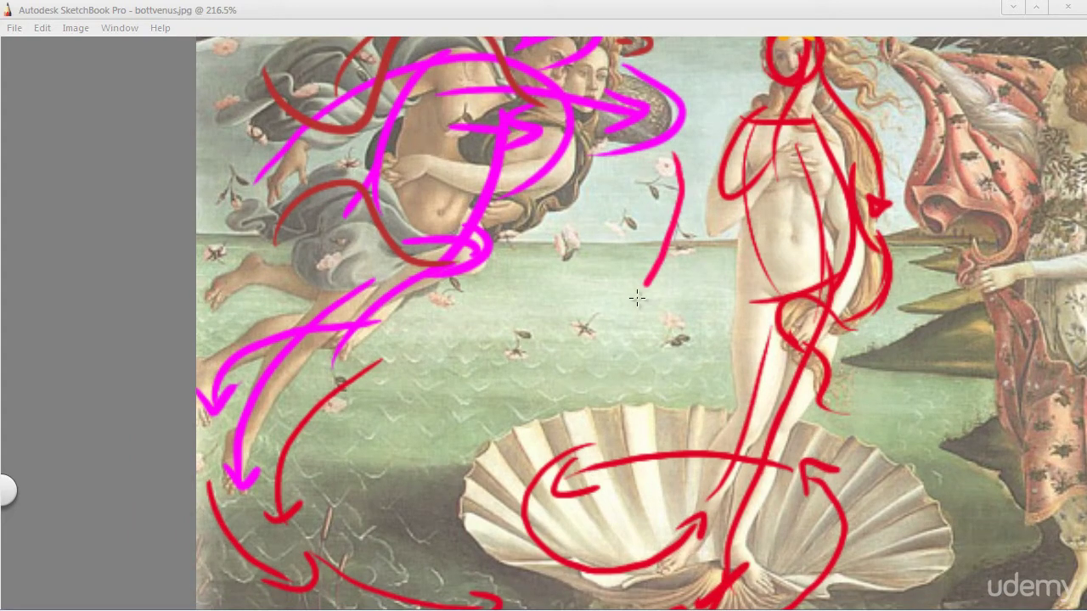
{"action": "left_click_drag", "start_coordinate": [637, 298], "coordinate": [503, 373]}
{"action": "key", "text": "ctrl+z"}
{"action": "left_click_drag", "start_coordinate": [679, 155], "coordinate": [508, 361]}
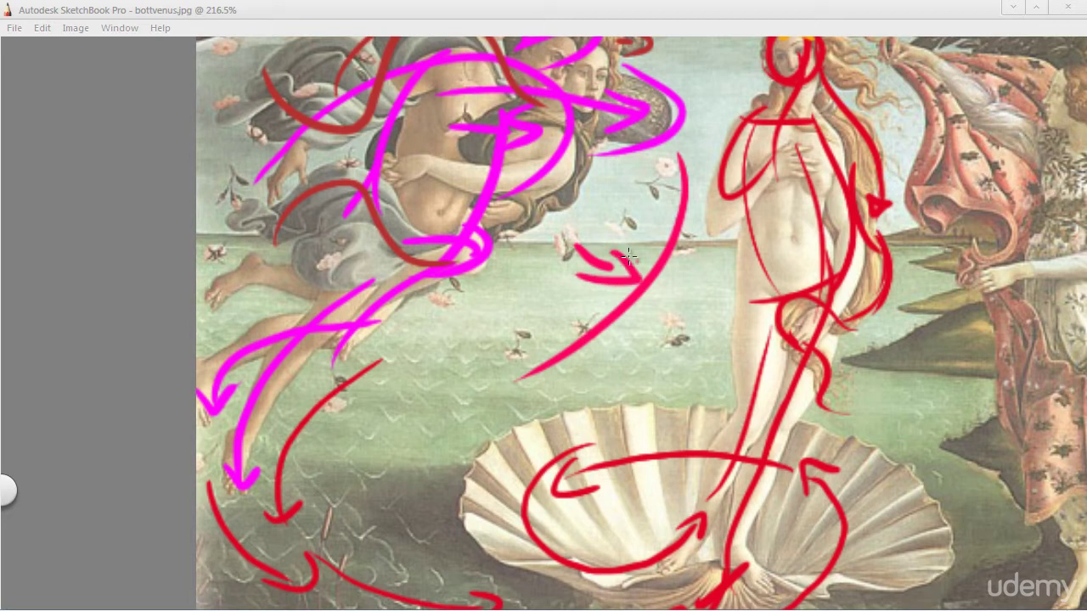
{"action": "key", "text": "space"}
{"action": "left_click_drag", "start_coordinate": [449, 193], "coordinate": [439, 334]}
{"action": "mouse_move", "coordinate": [602, 125]}
{"action": "left_mouse_down"}
{"action": "mouse_move", "coordinate": [518, 111]}
{"action": "mouse_move", "coordinate": [574, 93]}
{"action": "mouse_move", "coordinate": [459, 124]}
{"action": "left_mouse_up"}
{"action": "key", "text": "ctrl+z"}
{"action": "key", "text": "space"}
{"action": "left_click_drag", "start_coordinate": [431, 442], "coordinate": [449, 269]}
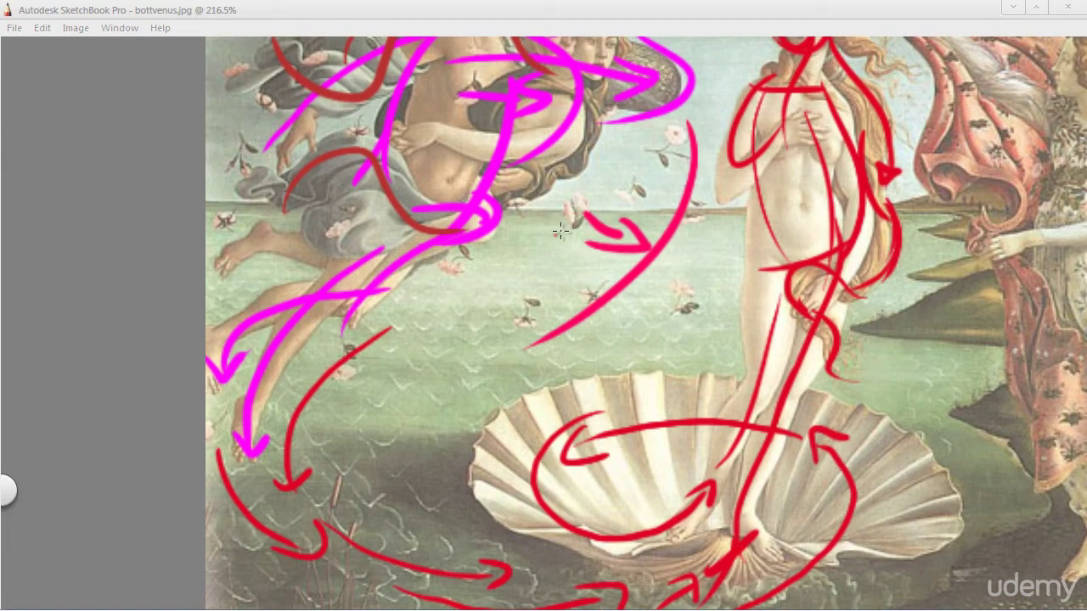
Draw a pink arrow curving from beneath the flying figures' legs down towards the waves.
{"action": "key", "text": "space"}
{"action": "left_click_drag", "start_coordinate": [570, 243], "coordinate": [633, 170]}
{"action": "left_click_drag", "start_coordinate": [403, 390], "coordinate": [566, 284]}
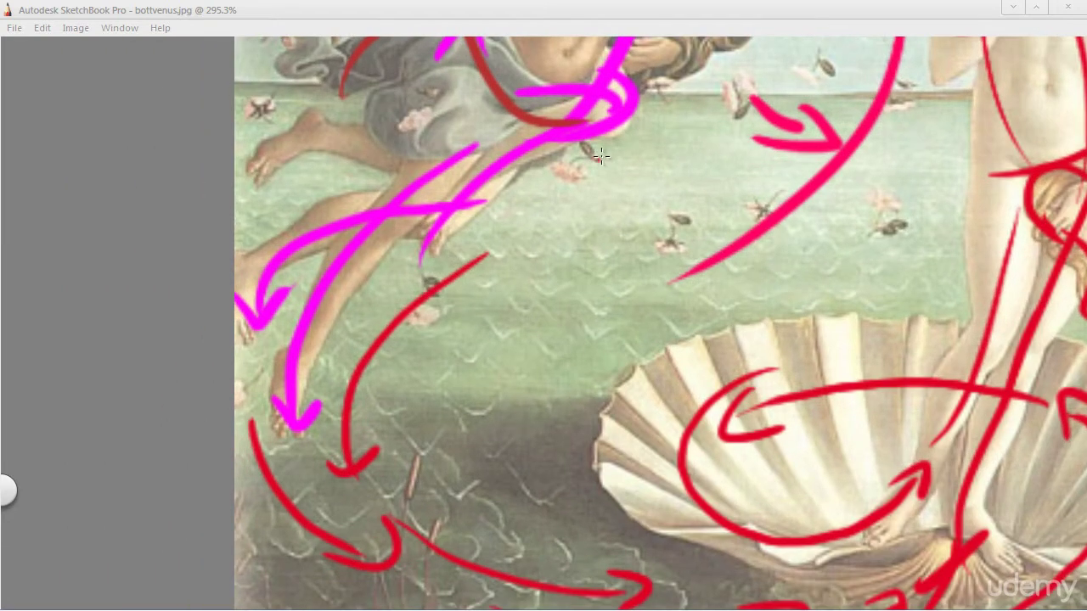
{"action": "mouse_move", "coordinate": [567, 170]}
{"action": "left_mouse_down"}
{"action": "mouse_move", "coordinate": [430, 302]}
{"action": "mouse_move", "coordinate": [418, 376]}
{"action": "mouse_move", "coordinate": [442, 345]}
{"action": "left_mouse_up"}
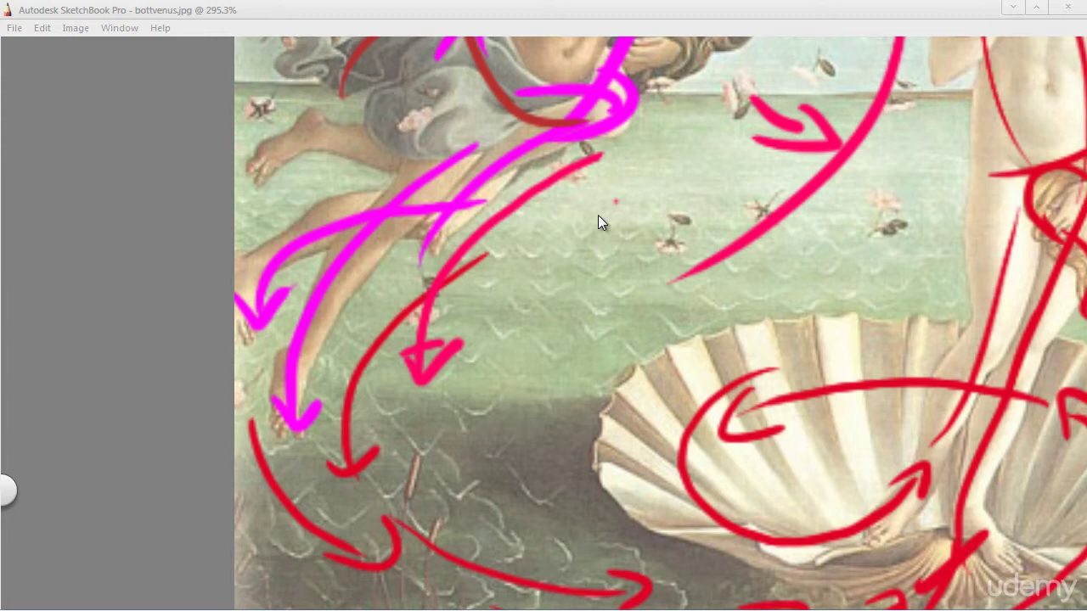
Draw a pink arrow sweeping from the flying figures' upper drapery down behind them to their trailing feet.
{"action": "key", "text": "space"}
{"action": "left_click_drag", "start_coordinate": [518, 316], "coordinate": [551, 320]}
{"action": "mouse_move", "coordinate": [731, 403]}
{"action": "left_mouse_down"}
{"action": "mouse_move", "coordinate": [561, 434]}
{"action": "mouse_move", "coordinate": [578, 371]}
{"action": "mouse_move", "coordinate": [648, 408]}
{"action": "mouse_move", "coordinate": [458, 456]}
{"action": "left_mouse_up"}
{"action": "mouse_move", "coordinate": [538, 432]}
{"action": "left_mouse_down"}
{"action": "mouse_move", "coordinate": [532, 473]}
{"action": "mouse_move", "coordinate": [657, 462]}
{"action": "left_mouse_up"}
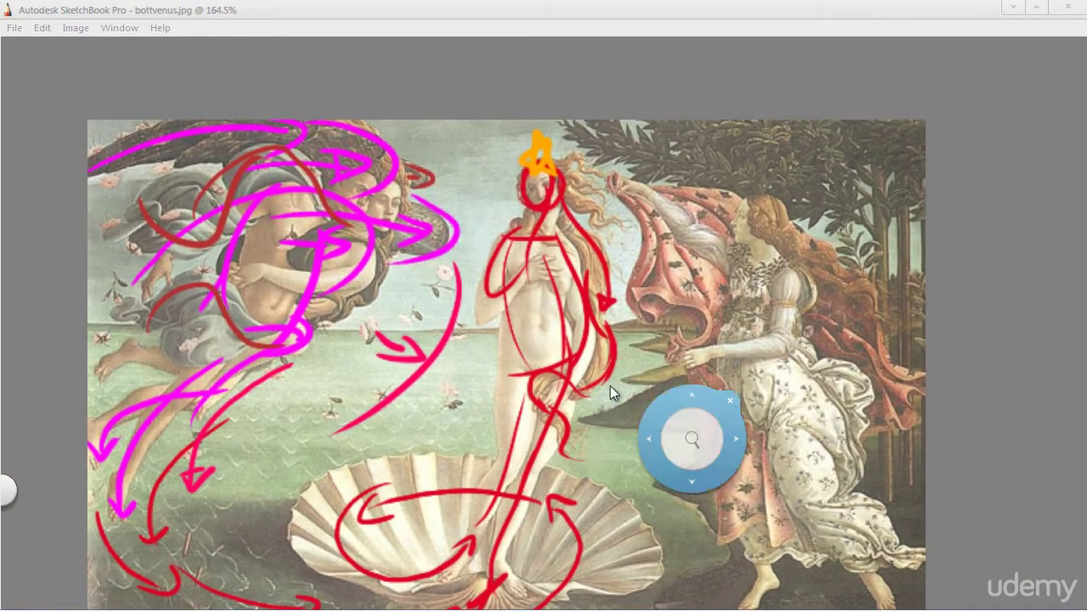
{"action": "left_click_drag", "start_coordinate": [450, 407], "coordinate": [396, 312]}
{"action": "mouse_move", "coordinate": [554, 421]}
{"action": "left_mouse_down"}
{"action": "mouse_move", "coordinate": [557, 445]}
{"action": "mouse_move", "coordinate": [682, 469]}
{"action": "left_mouse_up"}
{"action": "left_click_drag", "start_coordinate": [624, 394], "coordinate": [494, 243]}
{"action": "left_click_drag", "start_coordinate": [444, 399], "coordinate": [548, 447]}
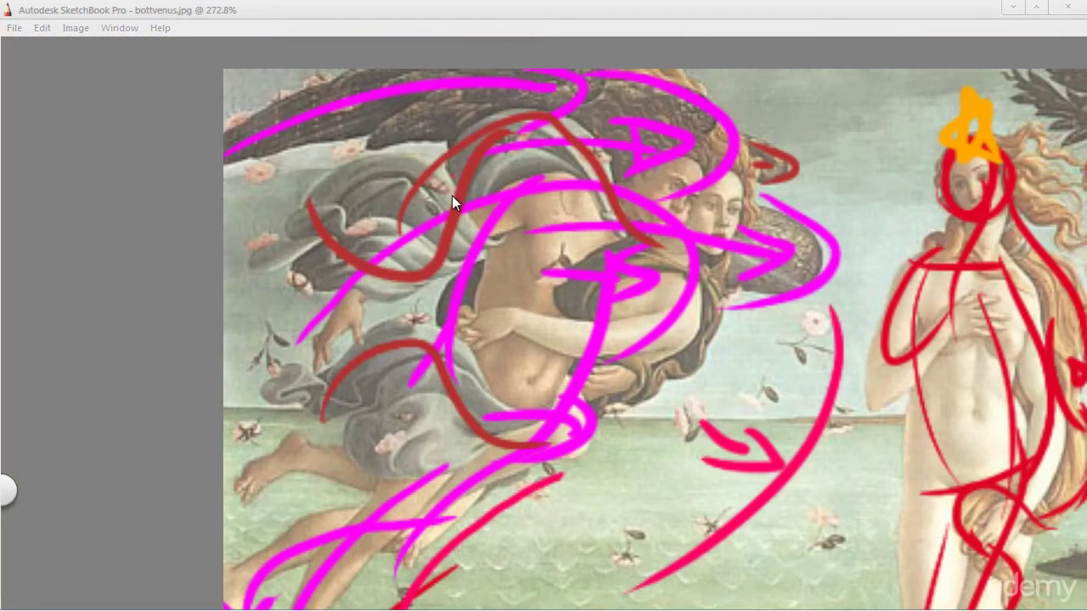
{"action": "left_click_drag", "start_coordinate": [452, 196], "coordinate": [468, 132]}
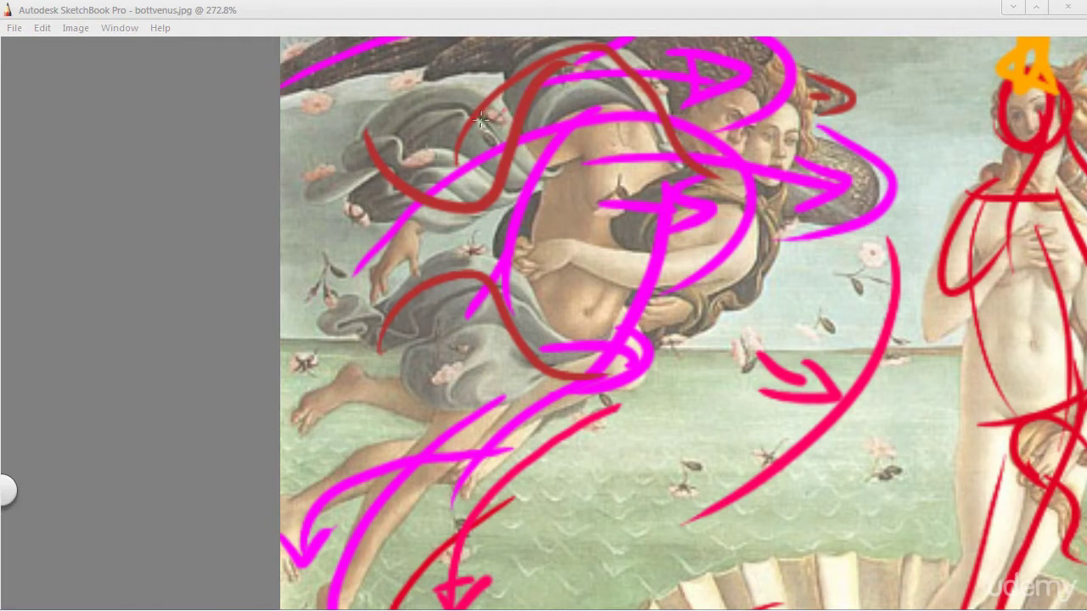
{"action": "mouse_move", "coordinate": [465, 108]}
{"action": "left_mouse_down"}
{"action": "mouse_move", "coordinate": [352, 374]}
{"action": "mouse_move", "coordinate": [487, 95]}
{"action": "mouse_move", "coordinate": [446, 109]}
{"action": "left_mouse_up"}
{"action": "key", "text": "ctrl+z"}
{"action": "mouse_move", "coordinate": [513, 110]}
{"action": "left_mouse_down"}
{"action": "mouse_move", "coordinate": [397, 181]}
{"action": "mouse_move", "coordinate": [308, 327]}
{"action": "mouse_move", "coordinate": [312, 395]}
{"action": "mouse_move", "coordinate": [303, 136]}
{"action": "left_mouse_up"}
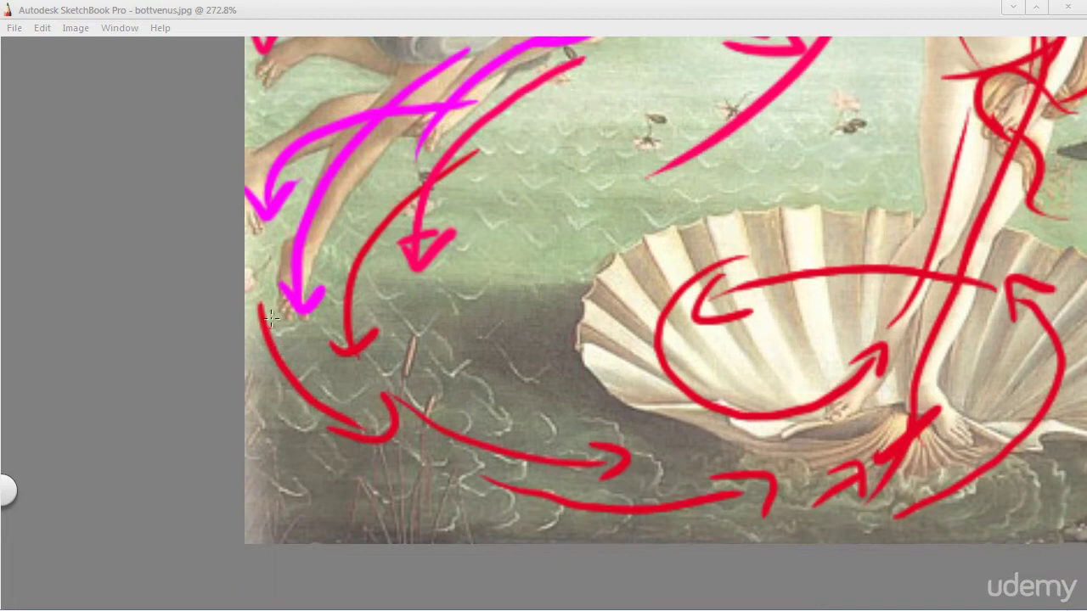
Try pink strokes among the waves below the flying figures and undo them.
{"action": "left_click_drag", "start_coordinate": [401, 480], "coordinate": [347, 465]}
{"action": "key", "text": "ctrl+z"}
{"action": "key", "text": "ctrl+z"}
{"action": "key", "text": "space"}
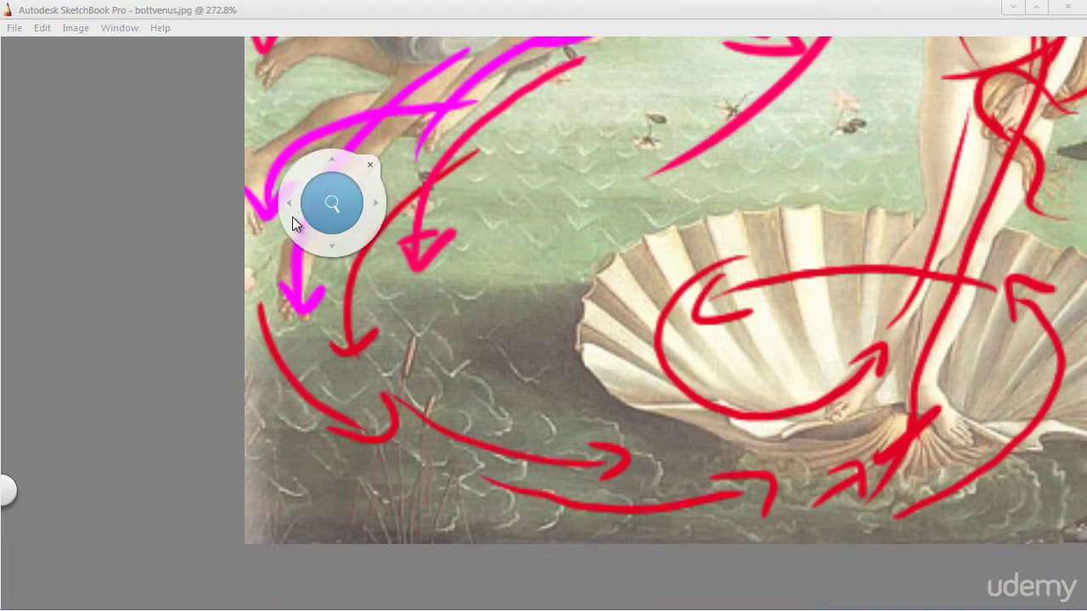
{"action": "left_click_drag", "start_coordinate": [292, 218], "coordinate": [304, 429]}
{"action": "key", "text": "space"}
{"action": "left_click_drag", "start_coordinate": [464, 192], "coordinate": [449, 261]}
{"action": "key", "text": "space"}
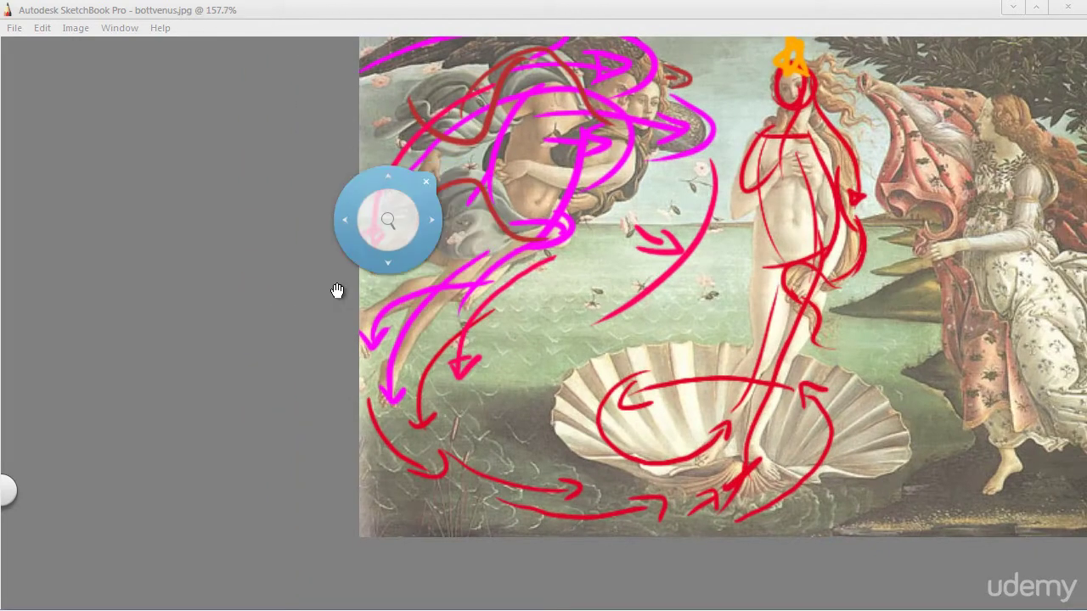
{"action": "left_click_drag", "start_coordinate": [338, 292], "coordinate": [341, 333]}
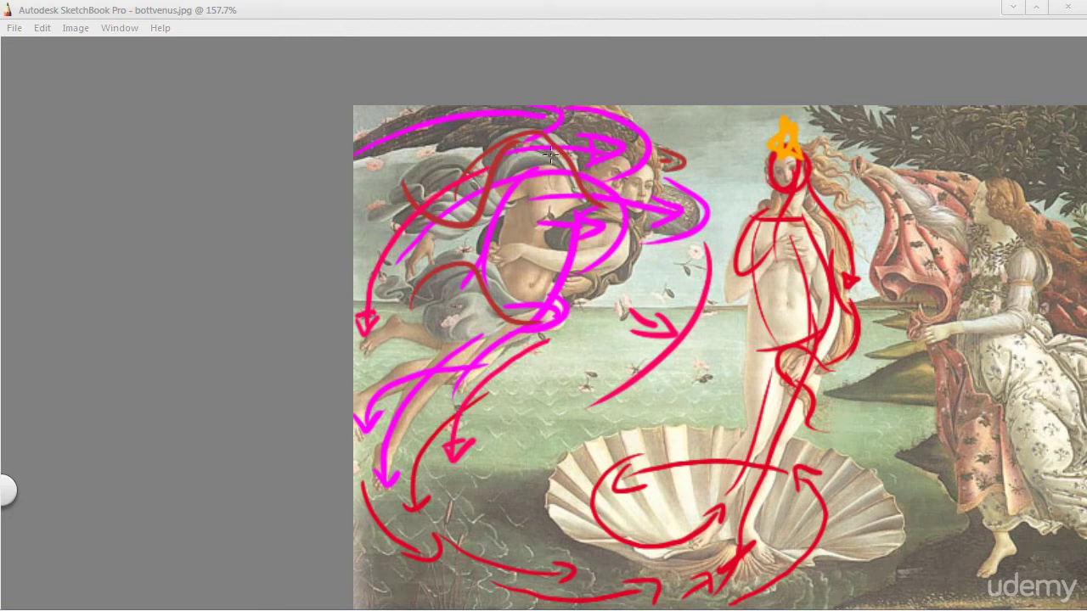
Set the brush colour to red, RGB 224, 0, 36, from the saved swatches.
{"action": "key", "text": "Tab"}
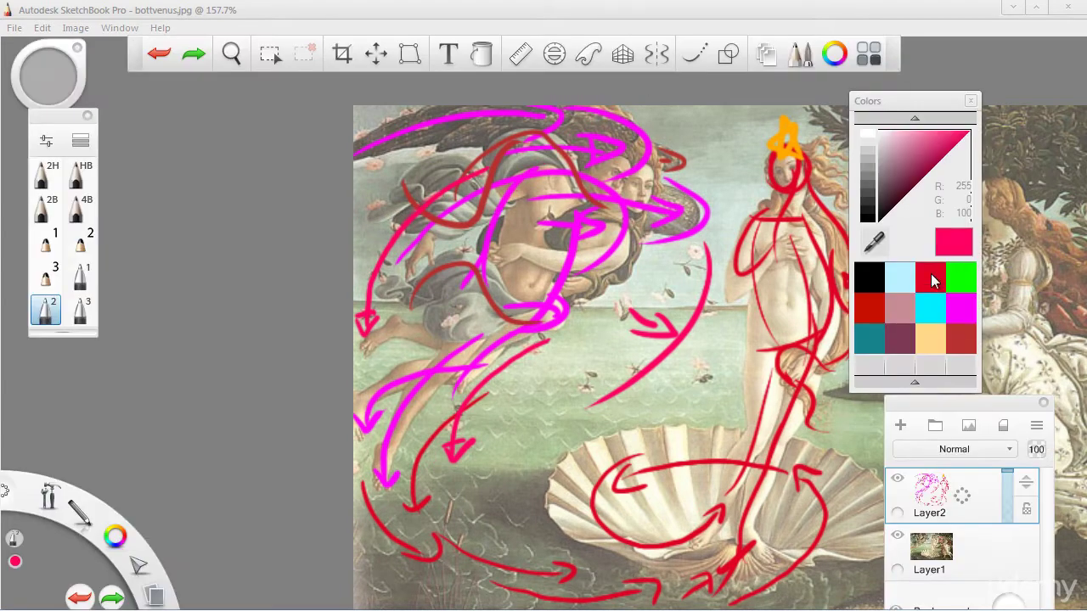
{"action": "left_click", "coordinate": [931, 280]}
Try large red strokes sweeping down through the flying figures and across the water below the shell, and undo them.
{"action": "mouse_move", "coordinate": [684, 87]}
{"action": "left_mouse_down"}
{"action": "mouse_move", "coordinate": [501, 225]}
{"action": "mouse_move", "coordinate": [471, 472]}
{"action": "mouse_move", "coordinate": [717, 608]}
{"action": "left_mouse_up"}
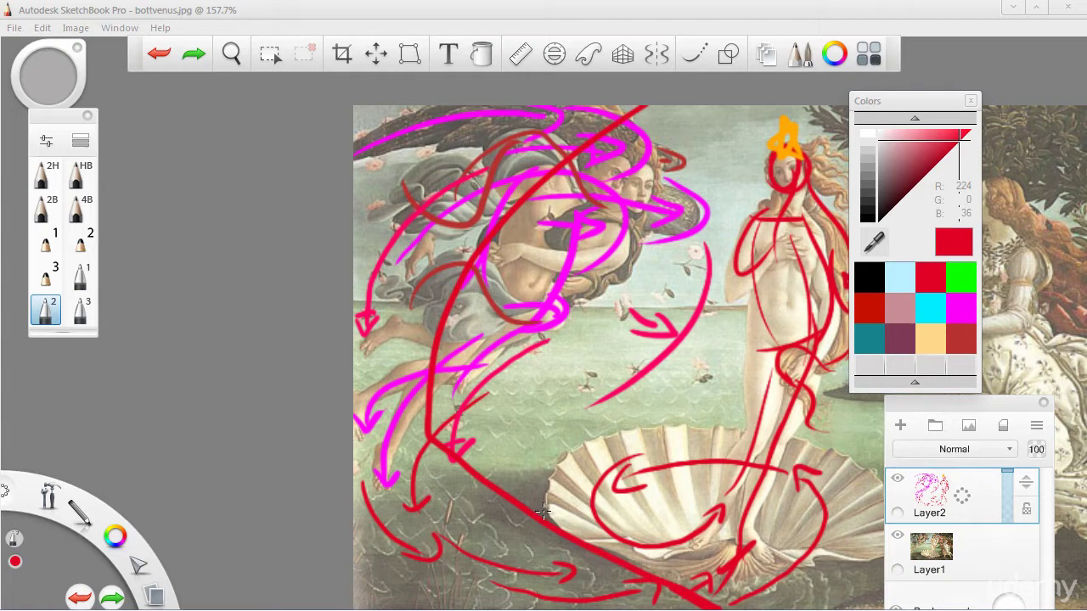
{"action": "mouse_move", "coordinate": [543, 511]}
{"action": "left_mouse_down"}
{"action": "mouse_move", "coordinate": [416, 407]}
{"action": "mouse_move", "coordinate": [666, 89]}
{"action": "left_mouse_up"}
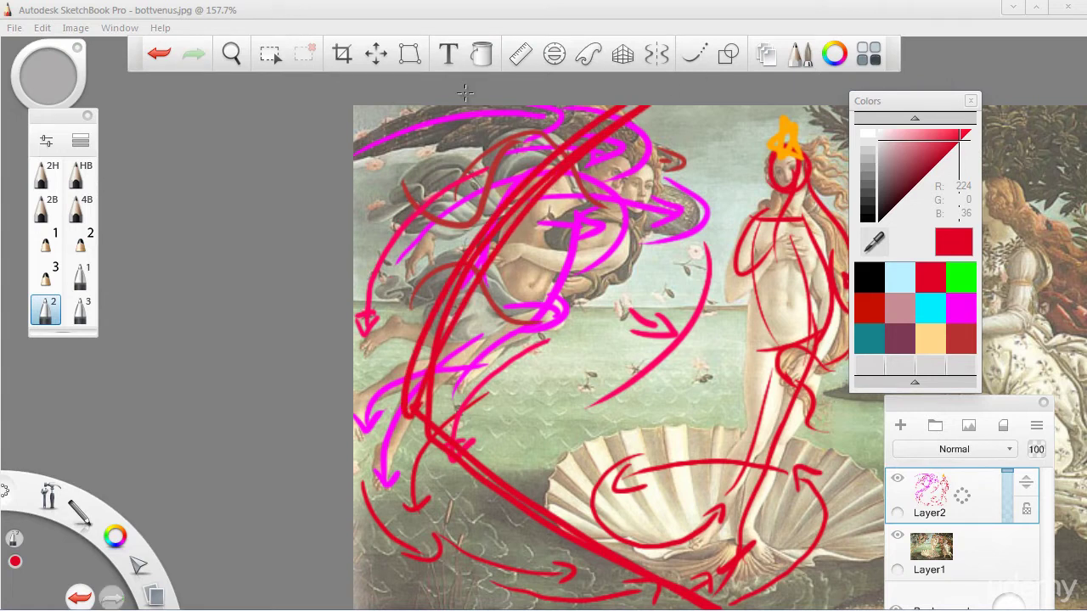
{"action": "mouse_move", "coordinate": [465, 92]}
{"action": "left_mouse_down"}
{"action": "mouse_move", "coordinate": [317, 352]}
{"action": "mouse_move", "coordinate": [357, 475]}
{"action": "mouse_move", "coordinate": [504, 605]}
{"action": "mouse_move", "coordinate": [535, 578]}
{"action": "left_mouse_up"}
{"action": "key", "text": "ctrl+z"}
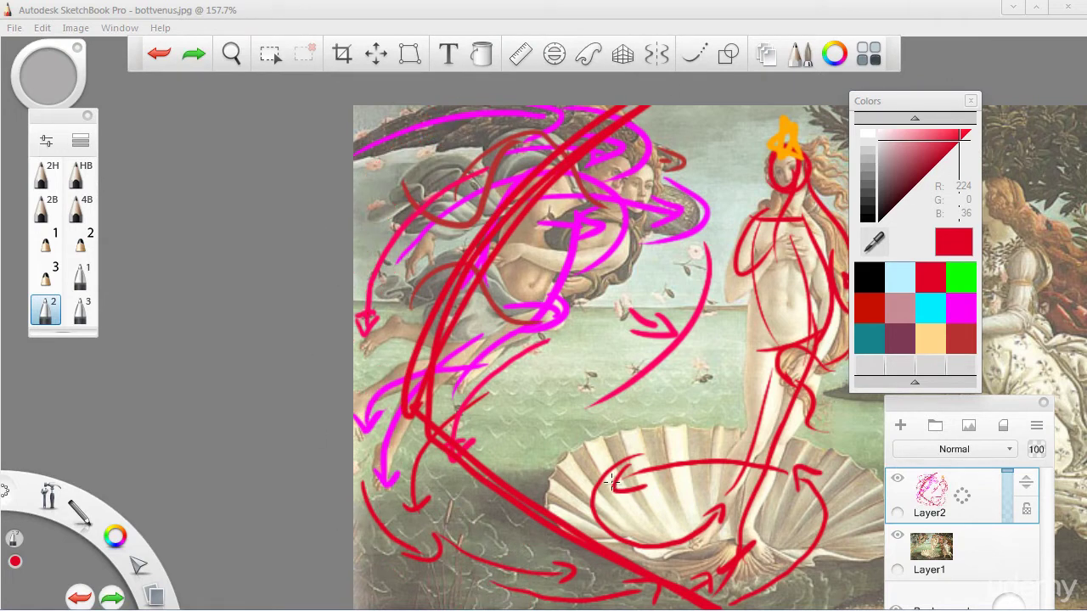
{"action": "key", "text": "ctrl+z"}
{"action": "key", "text": "ctrl+z"}
Try red strokes beside the flying figures' drapery and a bold arrow over the lower waves, and undo them.
{"action": "key", "text": "space"}
{"action": "left_click_drag", "start_coordinate": [324, 419], "coordinate": [333, 380]}
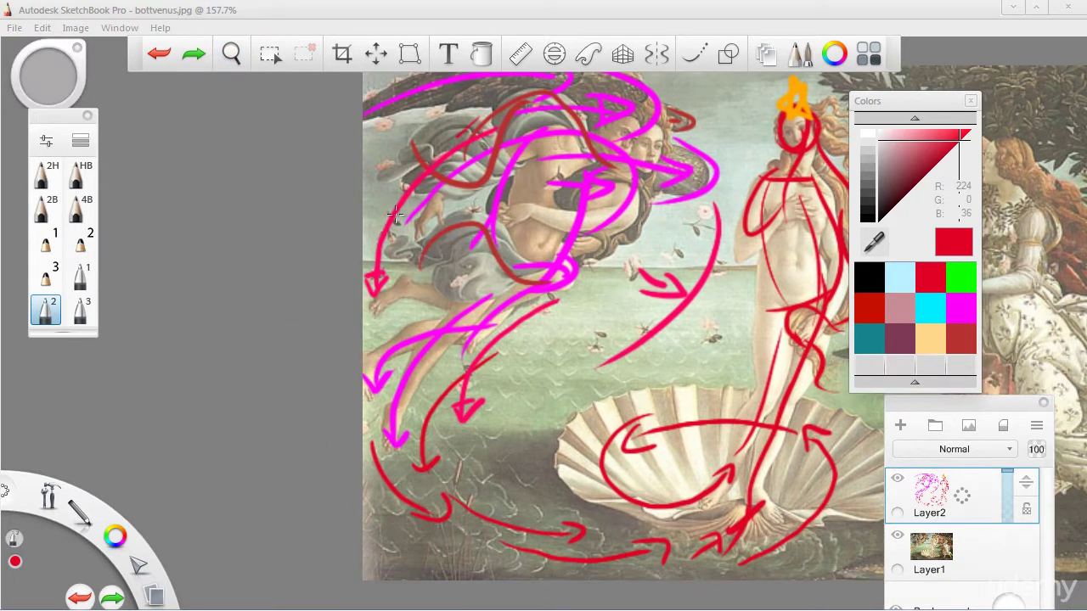
{"action": "left_click_drag", "start_coordinate": [395, 214], "coordinate": [365, 317]}
{"action": "key", "text": "ctrl+z"}
{"action": "mouse_move", "coordinate": [388, 489]}
{"action": "left_mouse_down"}
{"action": "mouse_move", "coordinate": [511, 556]}
{"action": "mouse_move", "coordinate": [441, 543]}
{"action": "left_mouse_up"}
{"action": "key", "text": "ctrl+z"}
{"action": "key", "text": "ctrl+z"}
{"action": "mouse_move", "coordinate": [389, 508]}
{"action": "left_mouse_down"}
{"action": "mouse_move", "coordinate": [435, 537]}
{"action": "mouse_move", "coordinate": [425, 550]}
{"action": "mouse_move", "coordinate": [469, 533]}
{"action": "left_mouse_up"}
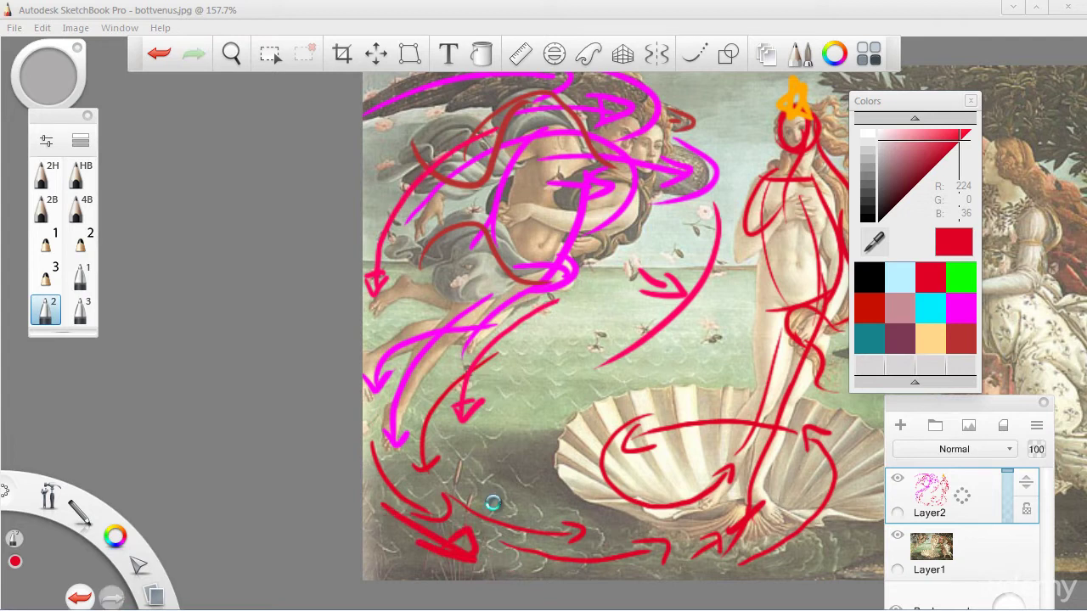
{"action": "key", "text": "ctrl+z"}
Clear the interface away from the canvas and frame Venus and the attendant for annotation.
{"action": "key", "text": "space"}
{"action": "left_click_drag", "start_coordinate": [669, 376], "coordinate": [422, 396]}
{"action": "left_click_drag", "start_coordinate": [596, 423], "coordinate": [481, 411]}
{"action": "key", "text": "Tab"}
{"action": "left_click_drag", "start_coordinate": [575, 458], "coordinate": [735, 469]}
{"action": "left_click_drag", "start_coordinate": [698, 240], "coordinate": [712, 187]}
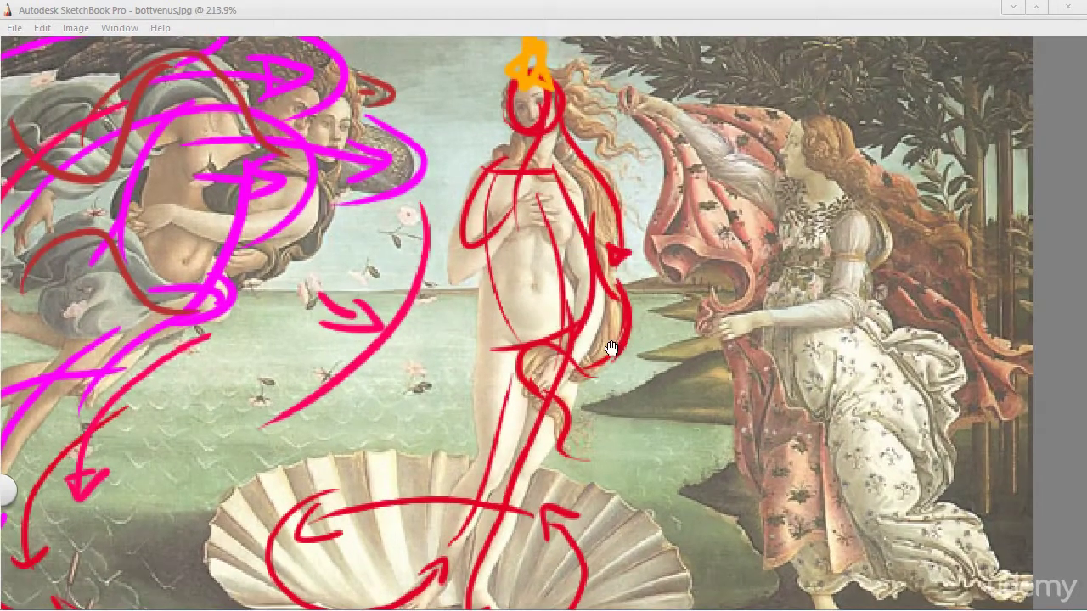
{"action": "left_click_drag", "start_coordinate": [612, 348], "coordinate": [318, 401]}
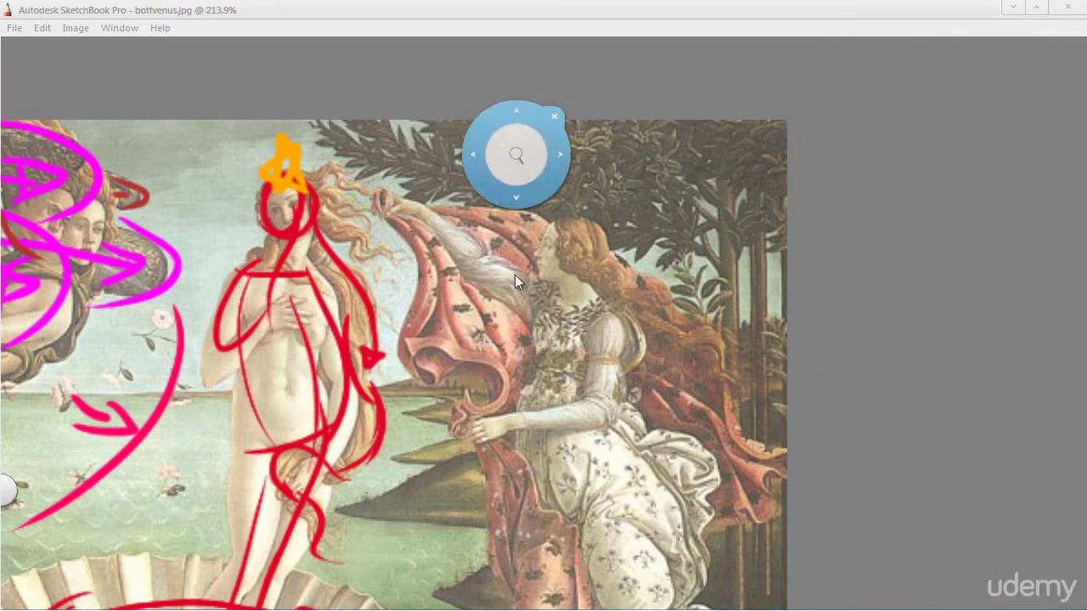
{"action": "key", "text": "space"}
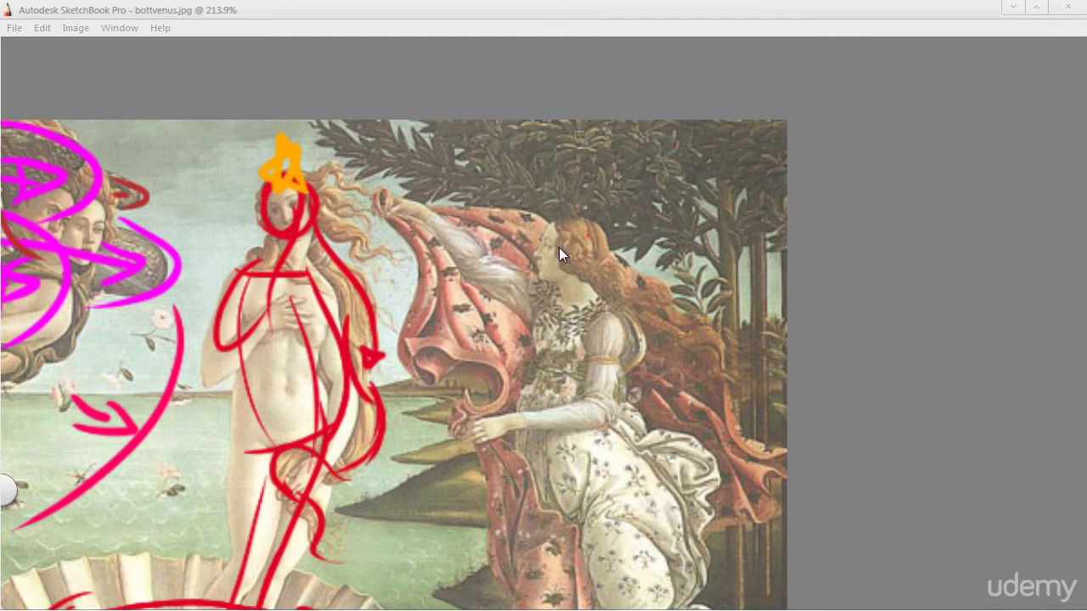
{"action": "key", "text": "space"}
{"action": "left_click_drag", "start_coordinate": [485, 292], "coordinate": [439, 255]}
Try red strokes above the attendant's head and along her raised arm, and undo them.
{"action": "mouse_move", "coordinate": [548, 192]}
{"action": "left_mouse_down"}
{"action": "mouse_move", "coordinate": [513, 181]}
{"action": "mouse_move", "coordinate": [540, 198]}
{"action": "left_mouse_up"}
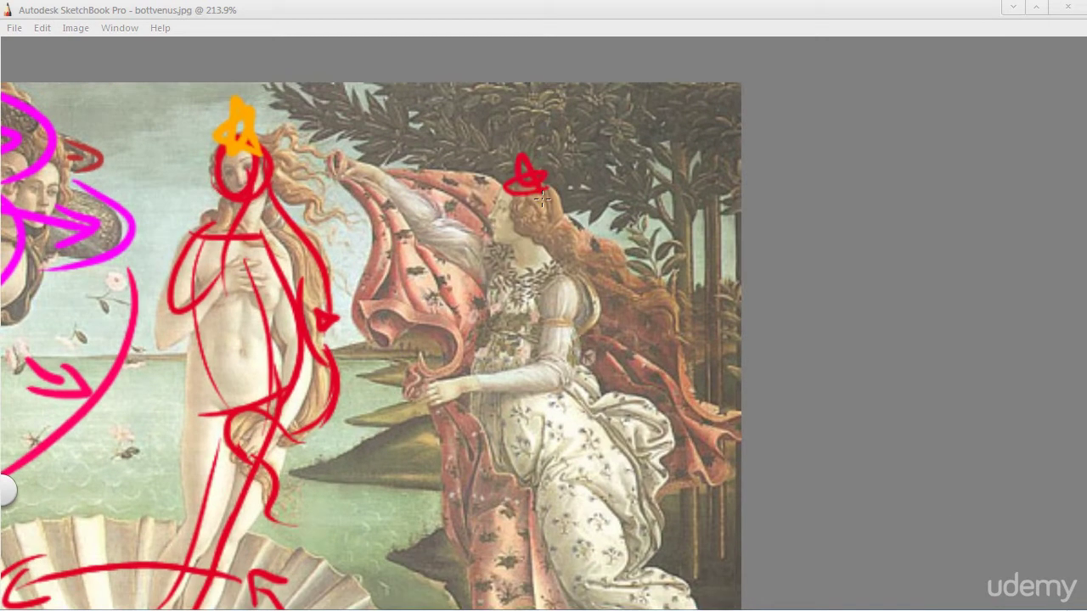
{"action": "key", "text": "ctrl+z"}
{"action": "mouse_move", "coordinate": [555, 283]}
{"action": "left_mouse_down"}
{"action": "mouse_move", "coordinate": [393, 184]}
{"action": "mouse_move", "coordinate": [338, 190]}
{"action": "left_mouse_up"}
{"action": "key", "text": "ctrl+z"}
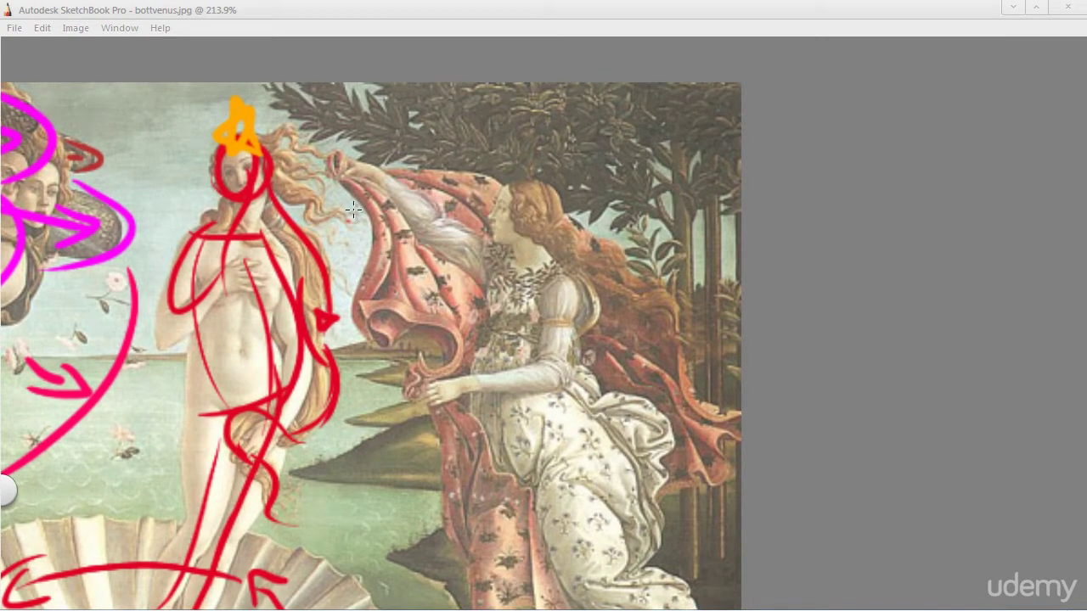
{"action": "left_click_drag", "start_coordinate": [541, 290], "coordinate": [341, 159]}
{"action": "key", "text": "ctrl+z"}
{"action": "mouse_move", "coordinate": [542, 301]}
{"action": "left_mouse_down"}
{"action": "mouse_move", "coordinate": [352, 187]}
{"action": "mouse_move", "coordinate": [490, 215]}
{"action": "left_mouse_up"}
{"action": "key", "text": "ctrl+z"}
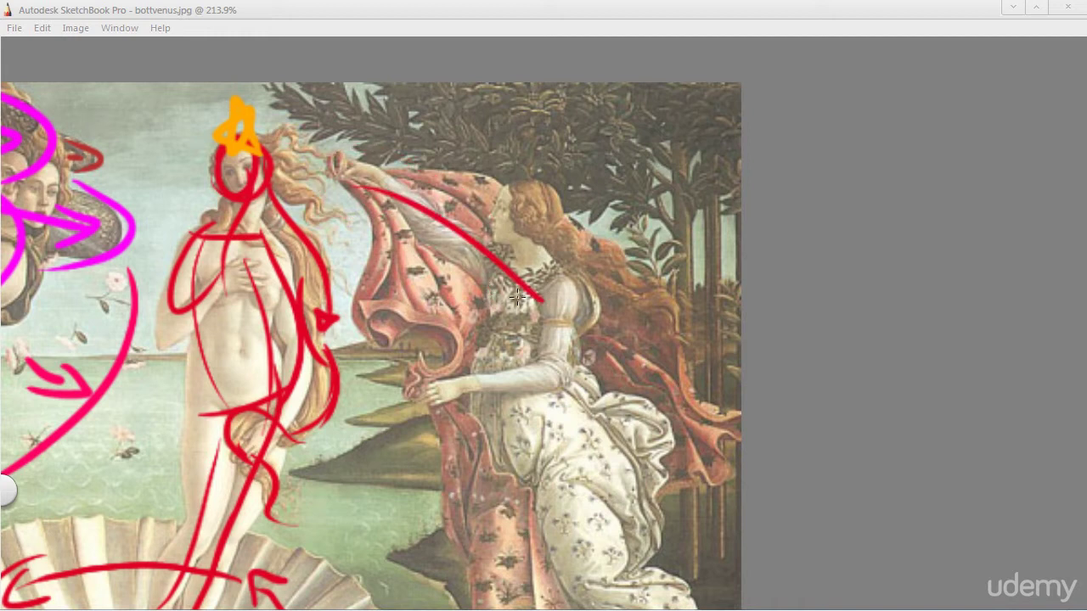
{"action": "key", "text": "ctrl+z"}
Draw red gesture curves along the attendant's raised arm and around the billowing upper edges of the cloak.
{"action": "left_click_drag", "start_coordinate": [338, 159], "coordinate": [532, 341]}
{"action": "mouse_move", "coordinate": [472, 185]}
{"action": "left_mouse_down"}
{"action": "mouse_move", "coordinate": [331, 207]}
{"action": "mouse_move", "coordinate": [438, 312]}
{"action": "mouse_move", "coordinate": [546, 266]}
{"action": "left_mouse_up"}
{"action": "key", "text": "space"}
{"action": "left_click_drag", "start_coordinate": [430, 296], "coordinate": [515, 256]}
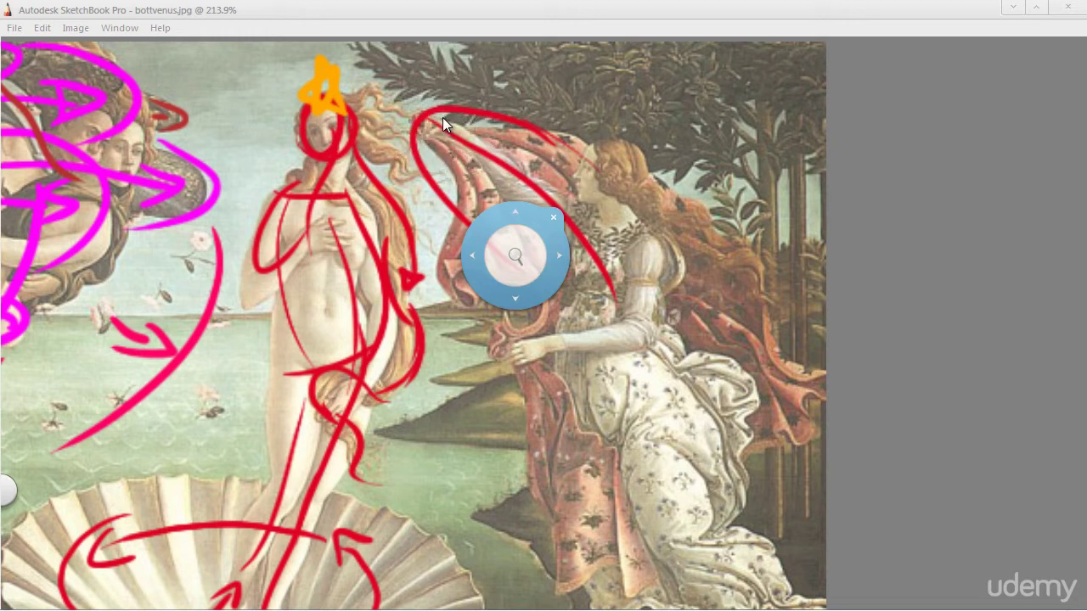
{"action": "mouse_move", "coordinate": [558, 146]}
{"action": "left_mouse_down"}
{"action": "mouse_move", "coordinate": [428, 122]}
{"action": "mouse_move", "coordinate": [417, 152]}
{"action": "left_mouse_up"}
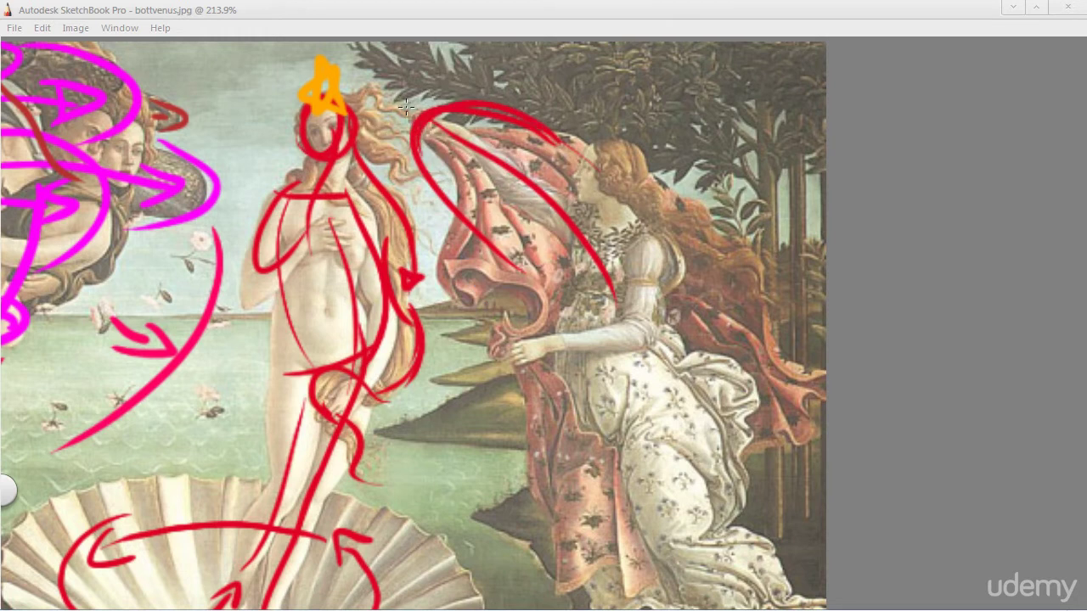
Try red arrow strokes in the cloak's curling fold above the attendant's lower hand, and undo them.
{"action": "key", "text": "space"}
{"action": "left_click_drag", "start_coordinate": [465, 323], "coordinate": [438, 274]}
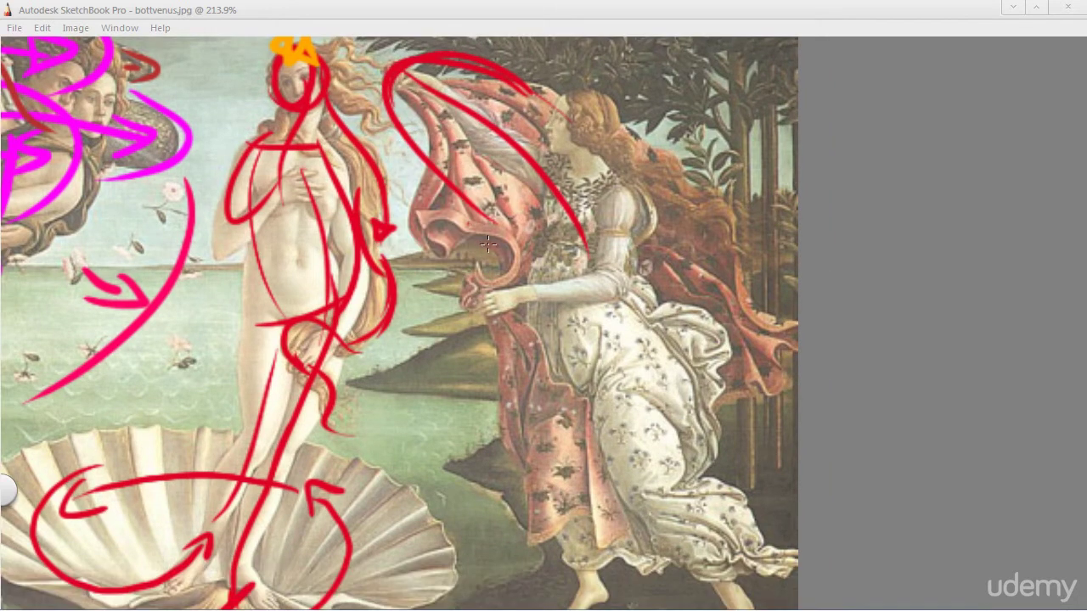
{"action": "left_click_drag", "start_coordinate": [507, 287], "coordinate": [538, 204]}
{"action": "left_click_drag", "start_coordinate": [452, 246], "coordinate": [475, 304]}
{"action": "key", "text": "ctrl+z"}
{"action": "key", "text": "space"}
{"action": "mouse_move", "coordinate": [374, 250]}
{"action": "left_mouse_down"}
{"action": "mouse_move", "coordinate": [380, 304]}
{"action": "mouse_move", "coordinate": [403, 346]}
{"action": "left_mouse_up"}
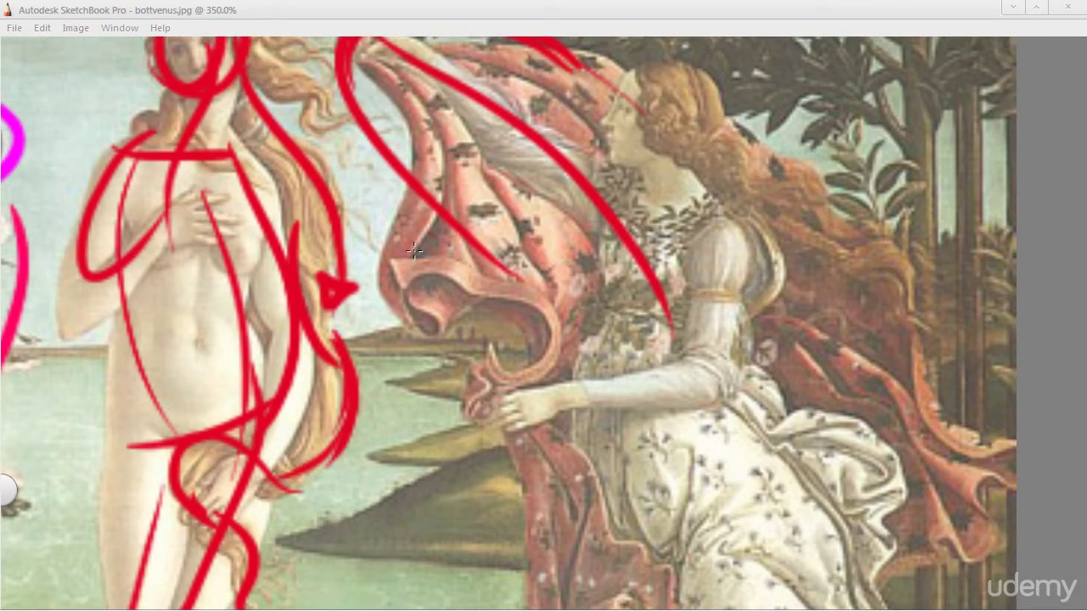
{"action": "left_click_drag", "start_coordinate": [477, 332], "coordinate": [523, 385]}
{"action": "key", "text": "ctrl+z"}
{"action": "mouse_move", "coordinate": [478, 325]}
{"action": "left_mouse_down"}
{"action": "mouse_move", "coordinate": [531, 374]}
{"action": "mouse_move", "coordinate": [491, 371]}
{"action": "left_mouse_up"}
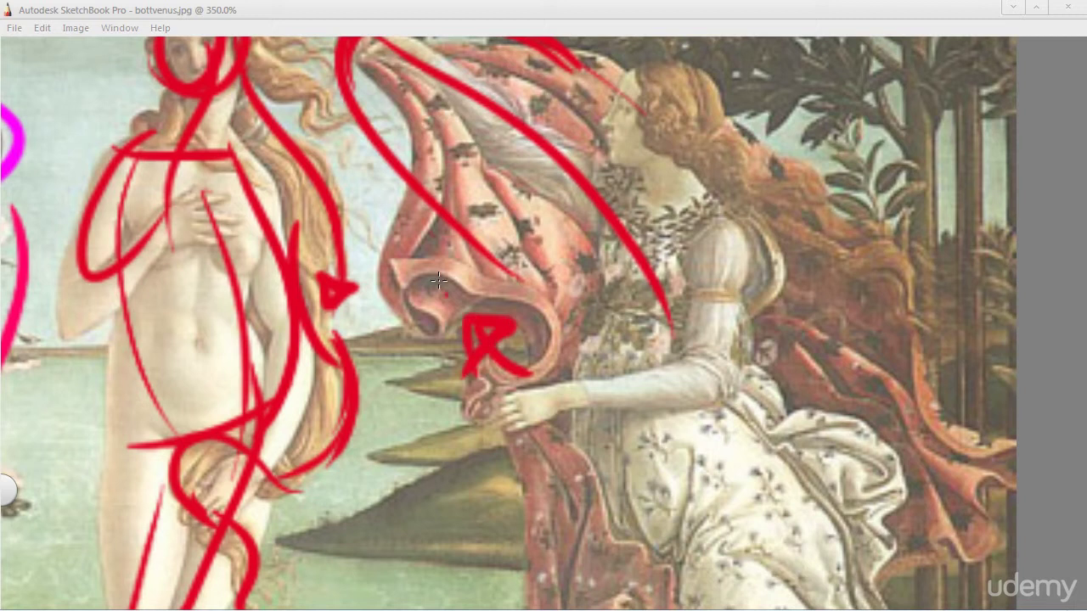
{"action": "key", "text": "ctrl+z"}
{"action": "key", "text": "ctrl+z"}
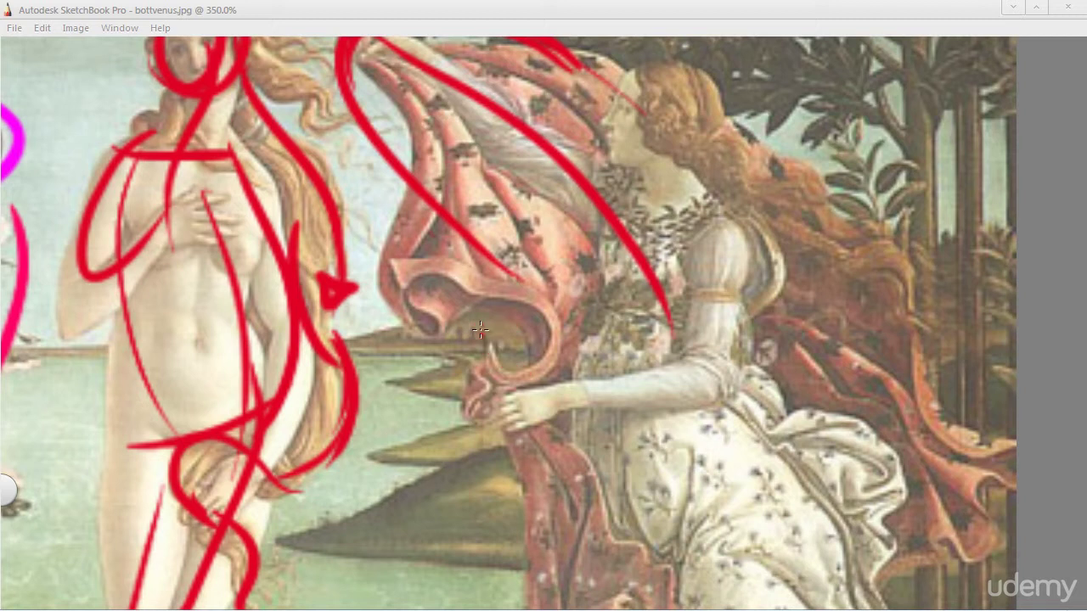
Draw a red arrow curling around the cloak's fold and pointing back towards Venus.
{"action": "left_click_drag", "start_coordinate": [478, 326], "coordinate": [554, 373]}
{"action": "mouse_move", "coordinate": [476, 370]}
{"action": "left_mouse_down"}
{"action": "mouse_move", "coordinate": [505, 330]}
{"action": "mouse_move", "coordinate": [479, 369]}
{"action": "left_mouse_up"}
{"action": "left_click_drag", "start_coordinate": [397, 273], "coordinate": [480, 343]}
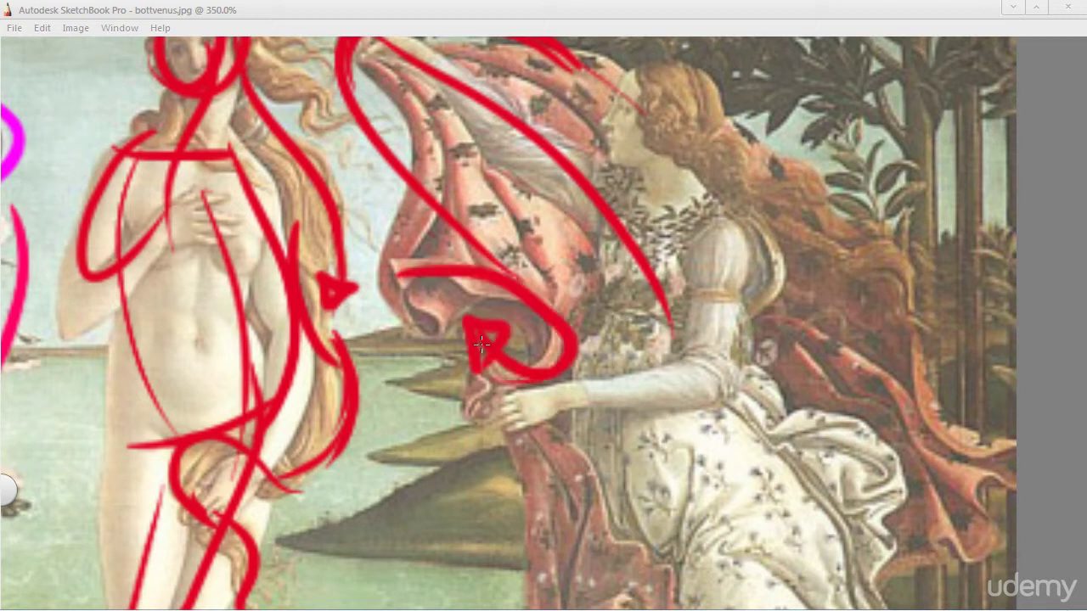
Circle the attendant's head in red and draw gesture curves from her neck down the torso.
{"action": "key", "text": "space"}
{"action": "mouse_move", "coordinate": [409, 264]}
{"action": "left_mouse_down"}
{"action": "mouse_move", "coordinate": [540, 318]}
{"action": "mouse_move", "coordinate": [366, 140]}
{"action": "left_mouse_up"}
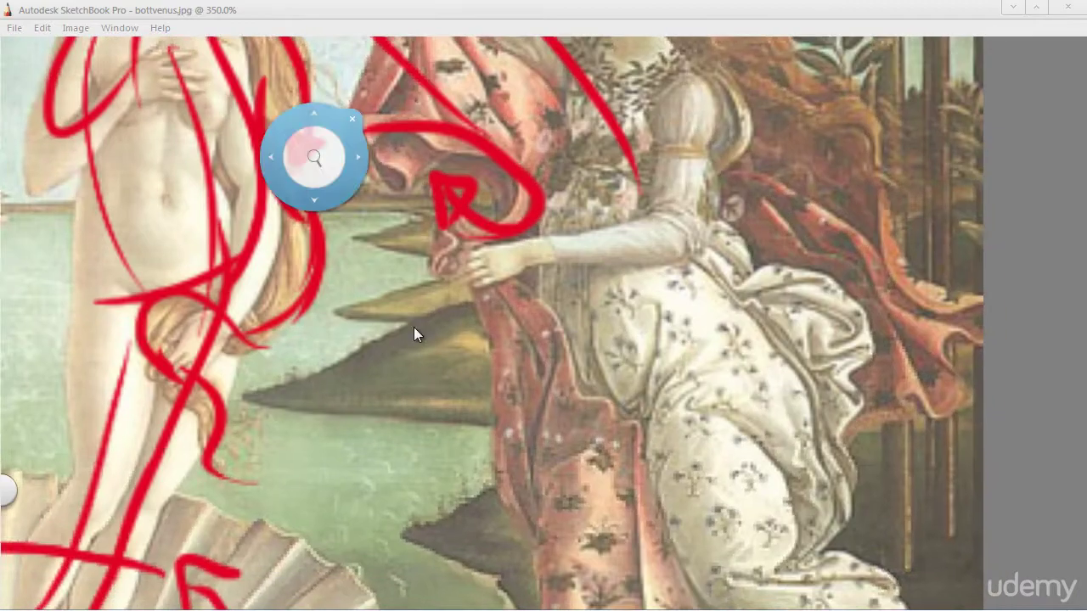
{"action": "left_click_drag", "start_coordinate": [418, 366], "coordinate": [368, 472]}
{"action": "left_click_drag", "start_coordinate": [487, 206], "coordinate": [472, 330]}
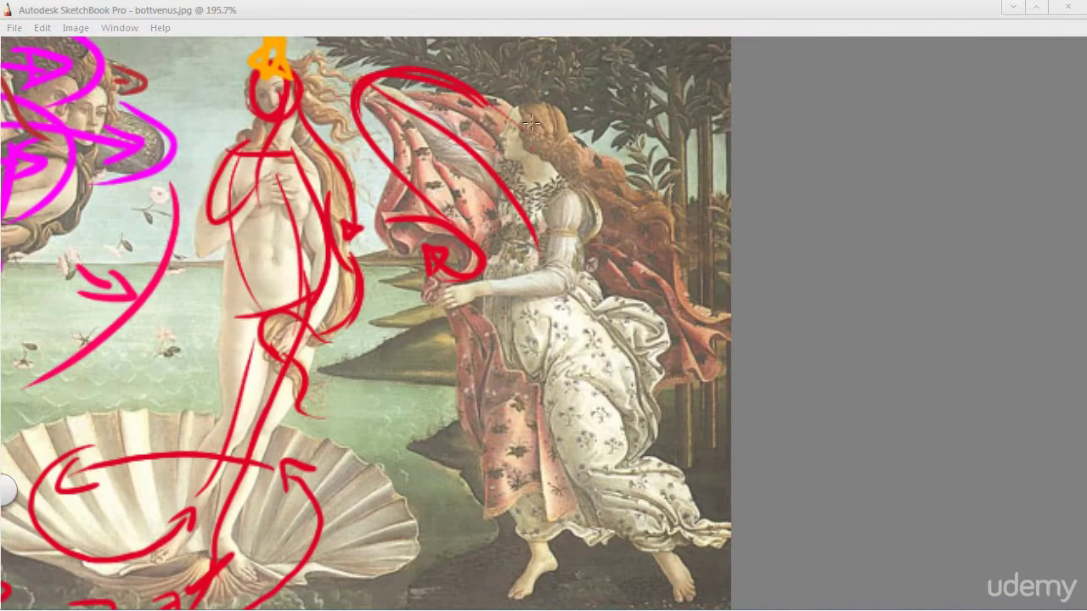
{"action": "mouse_move", "coordinate": [537, 105]}
{"action": "left_mouse_down"}
{"action": "mouse_move", "coordinate": [533, 162]}
{"action": "mouse_move", "coordinate": [493, 138]}
{"action": "left_mouse_up"}
{"action": "mouse_move", "coordinate": [543, 163]}
{"action": "left_mouse_down"}
{"action": "mouse_move", "coordinate": [535, 273]}
{"action": "mouse_move", "coordinate": [501, 387]}
{"action": "left_mouse_up"}
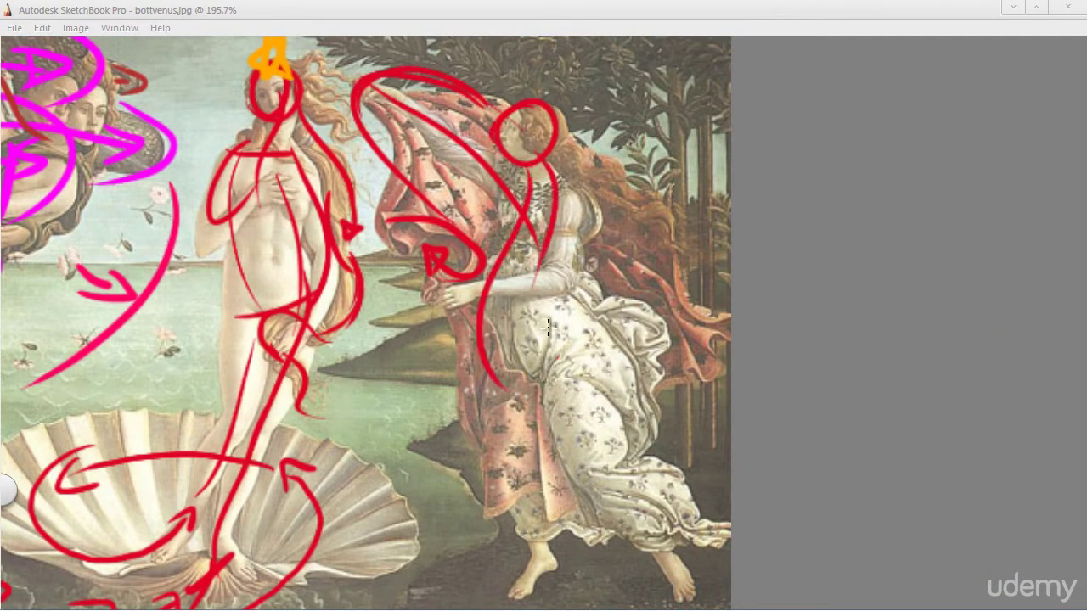
Draw red gesture curves through the attendant's hip and trailing leg, with a line across the hips.
{"action": "mouse_move", "coordinate": [504, 270]}
{"action": "left_mouse_down"}
{"action": "mouse_move", "coordinate": [508, 323]}
{"action": "mouse_move", "coordinate": [603, 409]}
{"action": "left_mouse_up"}
{"action": "left_click_drag", "start_coordinate": [572, 334], "coordinate": [595, 464]}
{"action": "left_click_drag", "start_coordinate": [612, 380], "coordinate": [698, 575]}
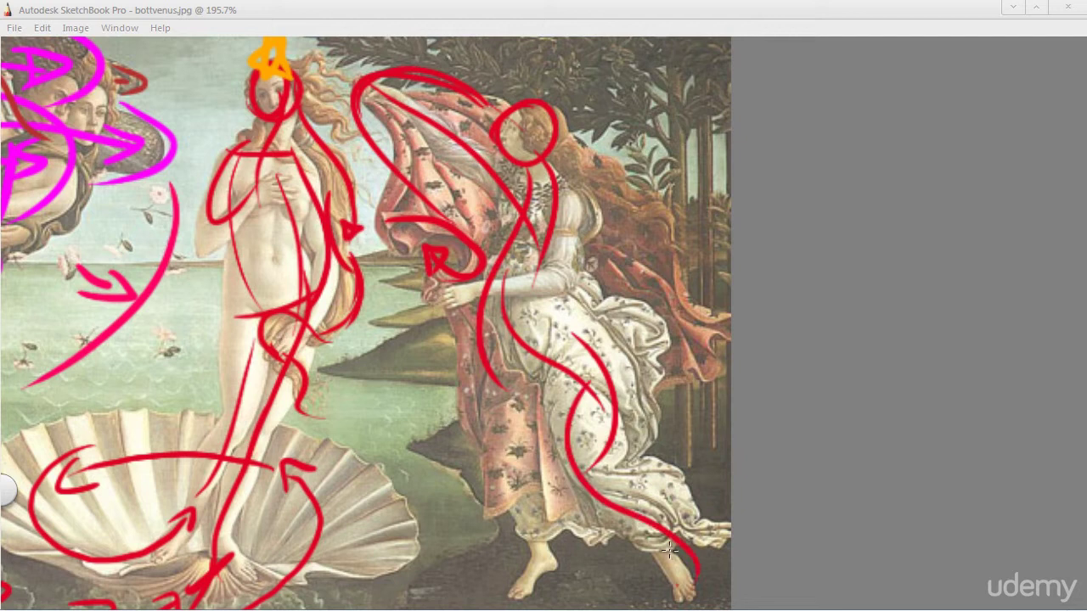
{"action": "left_click_drag", "start_coordinate": [505, 402], "coordinate": [600, 362]}
{"action": "left_click_drag", "start_coordinate": [598, 364], "coordinate": [511, 395]}
Draw the red gesture line of the attendant's front leg and mark both of her feet.
{"action": "left_click_drag", "start_coordinate": [482, 340], "coordinate": [534, 499]}
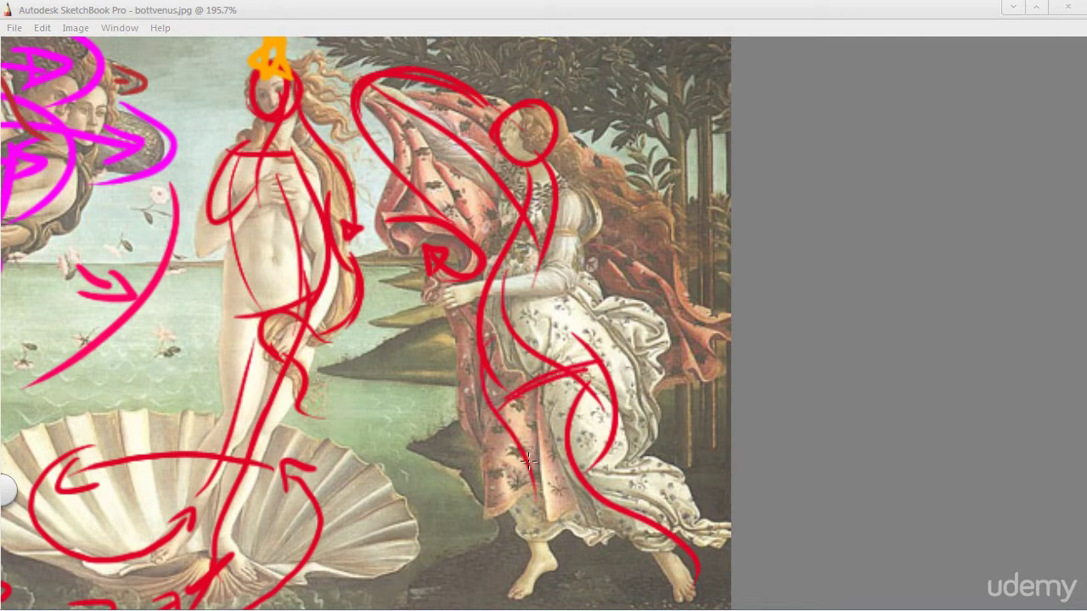
{"action": "left_click_drag", "start_coordinate": [474, 395], "coordinate": [534, 526]}
{"action": "key", "text": "ctrl+z"}
{"action": "key", "text": "ctrl+z"}
{"action": "left_click_drag", "start_coordinate": [483, 387], "coordinate": [530, 557]}
{"action": "mouse_move", "coordinate": [538, 524]}
{"action": "left_mouse_down"}
{"action": "mouse_move", "coordinate": [517, 588]}
{"action": "mouse_move", "coordinate": [508, 587]}
{"action": "left_mouse_up"}
{"action": "mouse_move", "coordinate": [496, 589]}
{"action": "left_mouse_down"}
{"action": "mouse_move", "coordinate": [528, 566]}
{"action": "mouse_move", "coordinate": [564, 555]}
{"action": "left_mouse_up"}
{"action": "left_click_drag", "start_coordinate": [669, 599], "coordinate": [698, 587]}
{"action": "left_click_drag", "start_coordinate": [666, 594], "coordinate": [693, 584]}
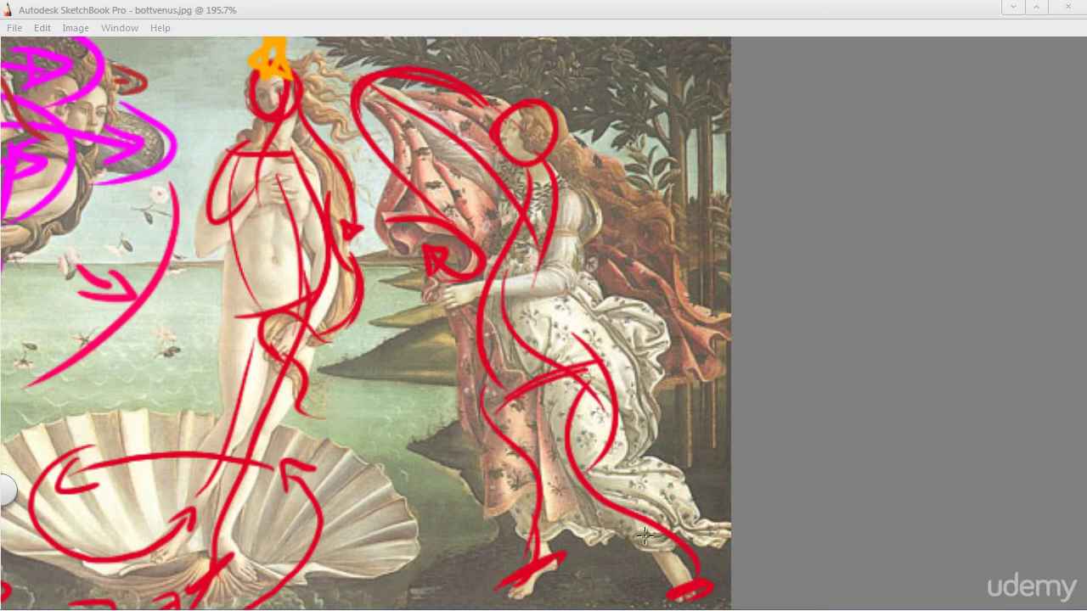
Draw a red curve along the back of the attendant's dress from the waist to behind the knee.
{"action": "key", "text": "space"}
{"action": "left_click_drag", "start_coordinate": [491, 379], "coordinate": [506, 437]}
{"action": "left_click_drag", "start_coordinate": [569, 319], "coordinate": [633, 485]}
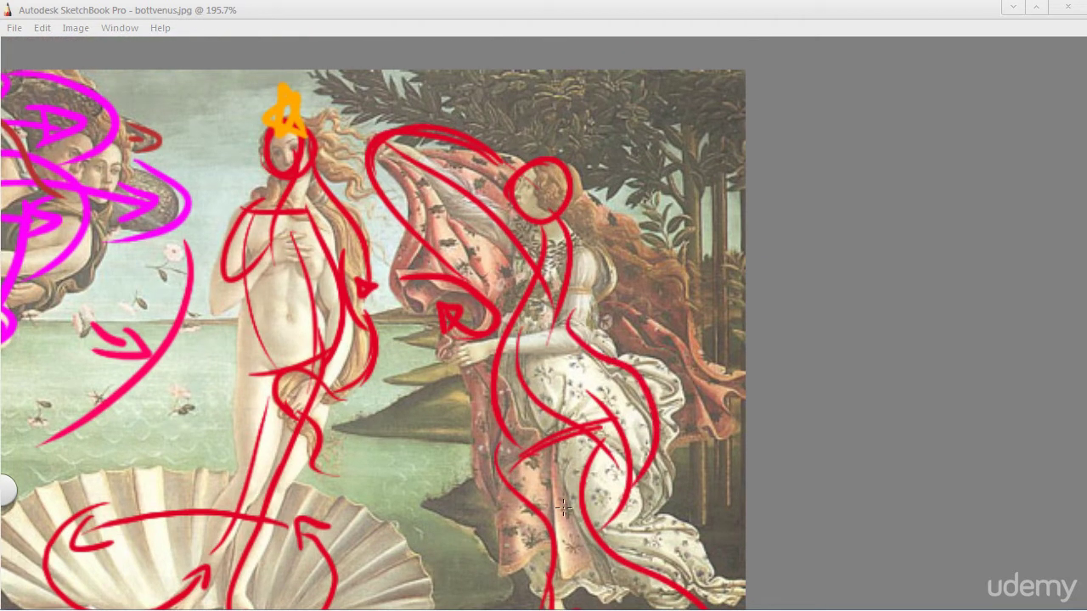
Undo the last dress curve and draw red gesture lines along the attendant's bent arm and down her back.
{"action": "key", "text": "ctrl+z"}
{"action": "left_click_drag", "start_coordinate": [584, 246], "coordinate": [469, 335]}
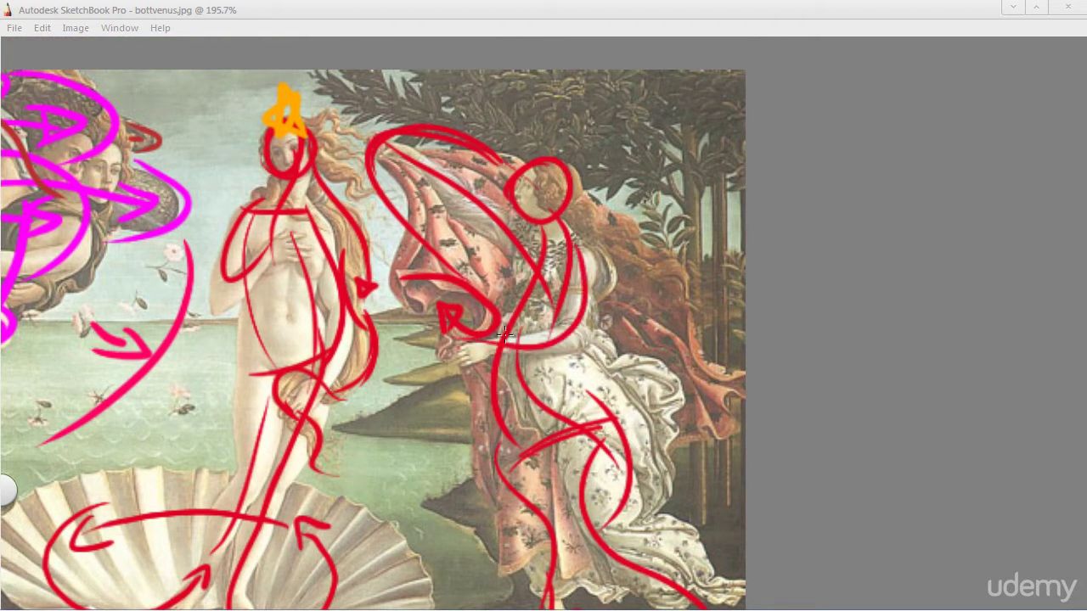
{"action": "mouse_move", "coordinate": [573, 233]}
{"action": "left_mouse_down"}
{"action": "mouse_move", "coordinate": [602, 335]}
{"action": "mouse_move", "coordinate": [565, 380]}
{"action": "mouse_move", "coordinate": [638, 399]}
{"action": "left_mouse_up"}
{"action": "key", "text": "space"}
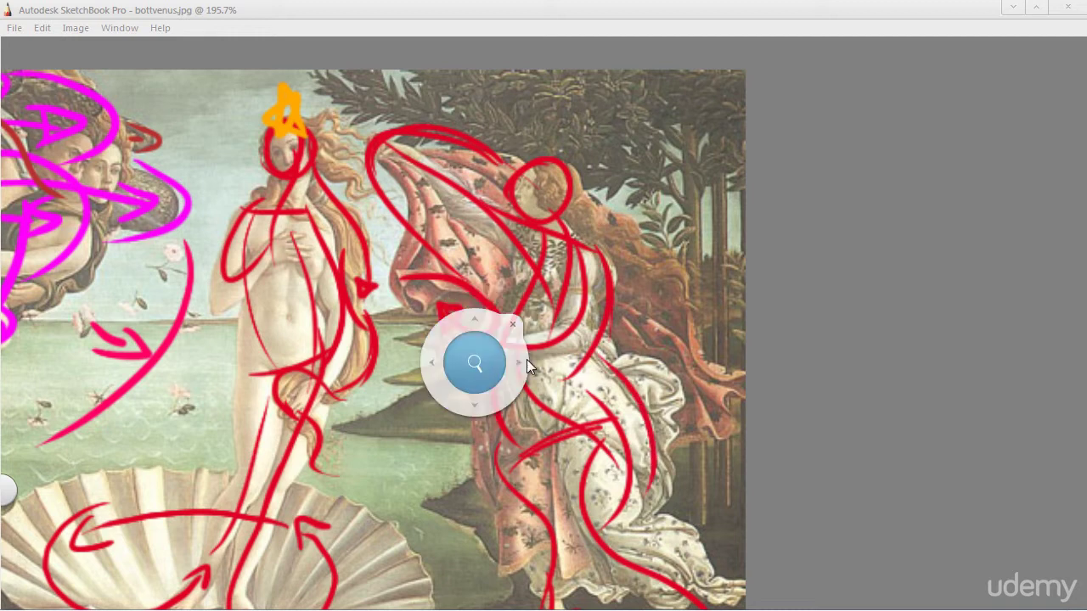
{"action": "mouse_move", "coordinate": [501, 349]}
{"action": "left_mouse_down"}
{"action": "mouse_move", "coordinate": [499, 422]}
{"action": "mouse_move", "coordinate": [486, 427]}
{"action": "mouse_move", "coordinate": [525, 399]}
{"action": "left_mouse_up"}
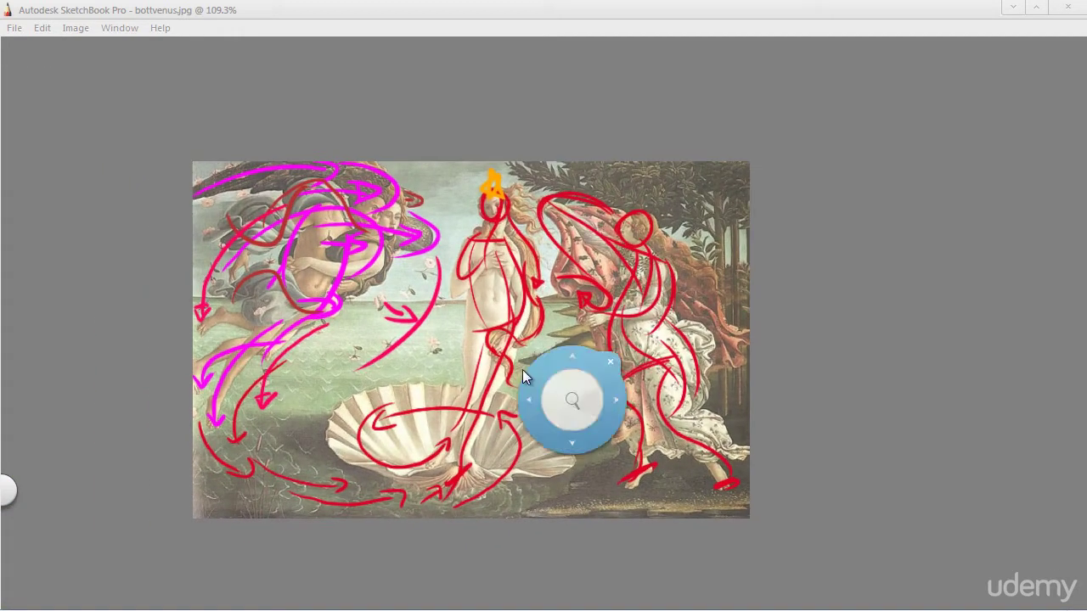
{"action": "mouse_move", "coordinate": [480, 159]}
{"action": "left_mouse_down"}
{"action": "mouse_move", "coordinate": [441, 213]}
{"action": "mouse_move", "coordinate": [408, 306]}
{"action": "mouse_move", "coordinate": [340, 365]}
{"action": "mouse_move", "coordinate": [442, 344]}
{"action": "left_mouse_up"}
{"action": "key", "text": "ctrl+z"}
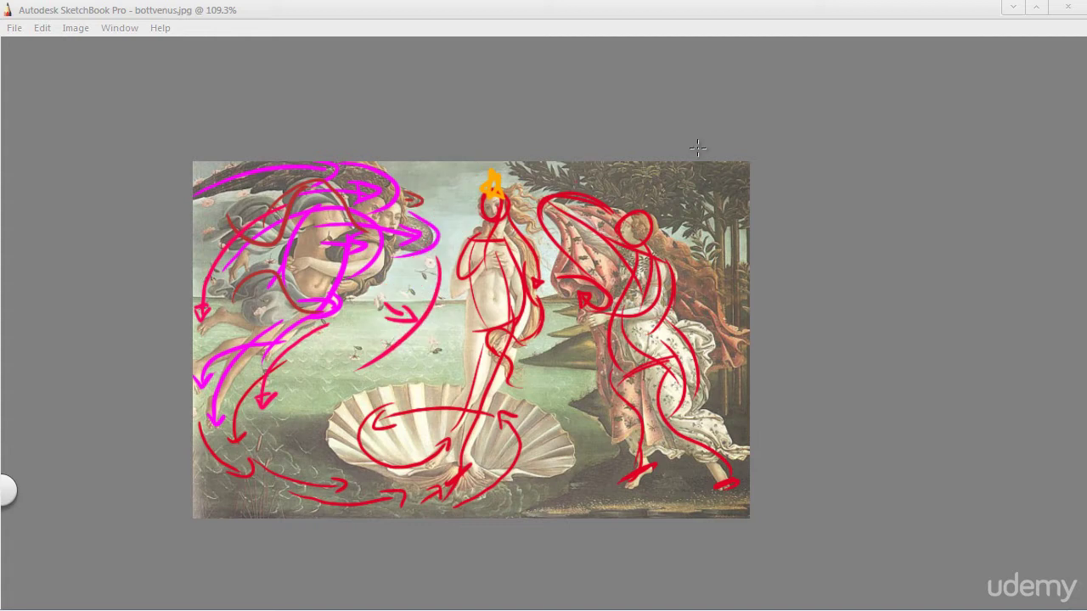
{"action": "mouse_move", "coordinate": [585, 174]}
{"action": "left_mouse_down"}
{"action": "mouse_move", "coordinate": [730, 238]}
{"action": "mouse_move", "coordinate": [739, 271]}
{"action": "left_mouse_up"}
{"action": "key", "text": "ctrl+z"}
{"action": "mouse_move", "coordinate": [556, 339]}
{"action": "left_mouse_down"}
{"action": "mouse_move", "coordinate": [562, 379]}
{"action": "mouse_move", "coordinate": [590, 403]}
{"action": "mouse_move", "coordinate": [576, 499]}
{"action": "mouse_move", "coordinate": [622, 496]}
{"action": "mouse_move", "coordinate": [736, 524]}
{"action": "left_mouse_up"}
{"action": "key", "text": "ctrl+z"}
Bring back the interface, view the gesture lines briefly without Layer1, and set the brush colour to teal (R 23, G 130, B 139).
{"action": "key", "text": "Tab"}
{"action": "left_click", "coordinate": [898, 535]}
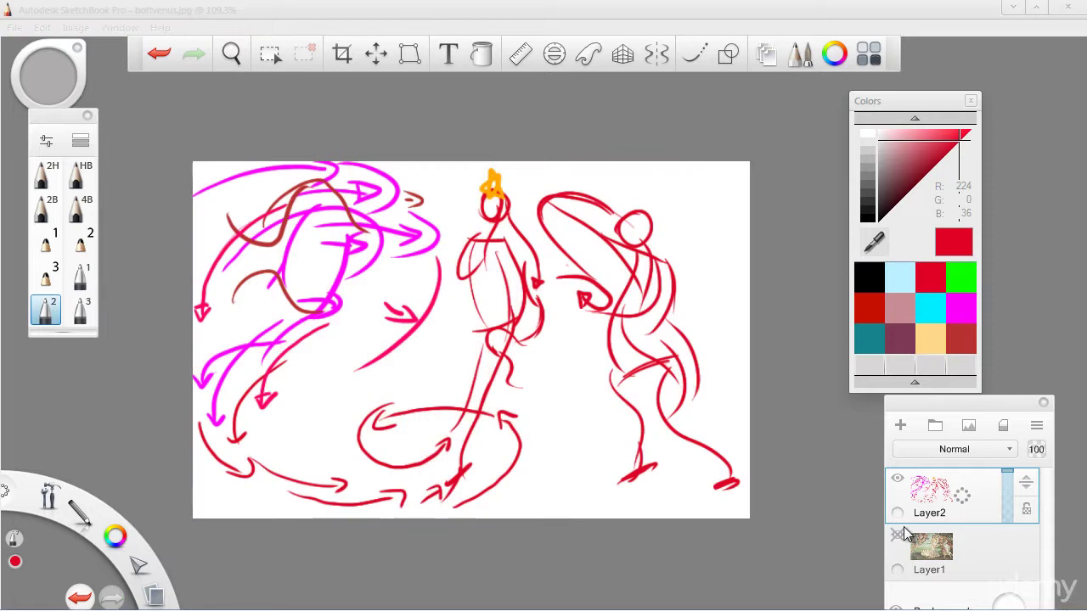
{"action": "left_click", "coordinate": [869, 339]}
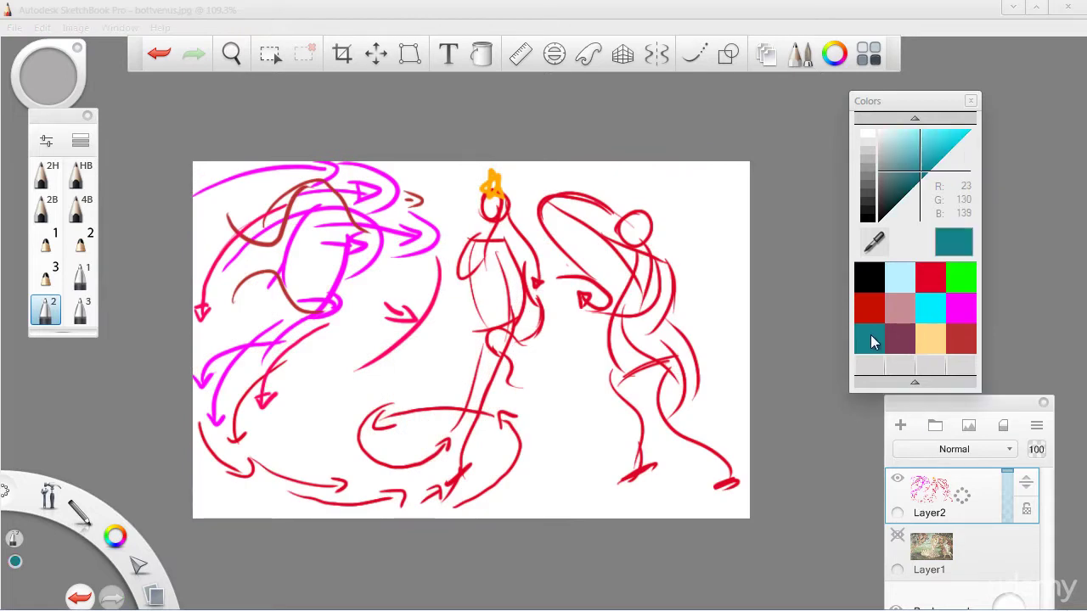
{"action": "left_click", "coordinate": [897, 535]}
{"action": "key", "text": "space"}
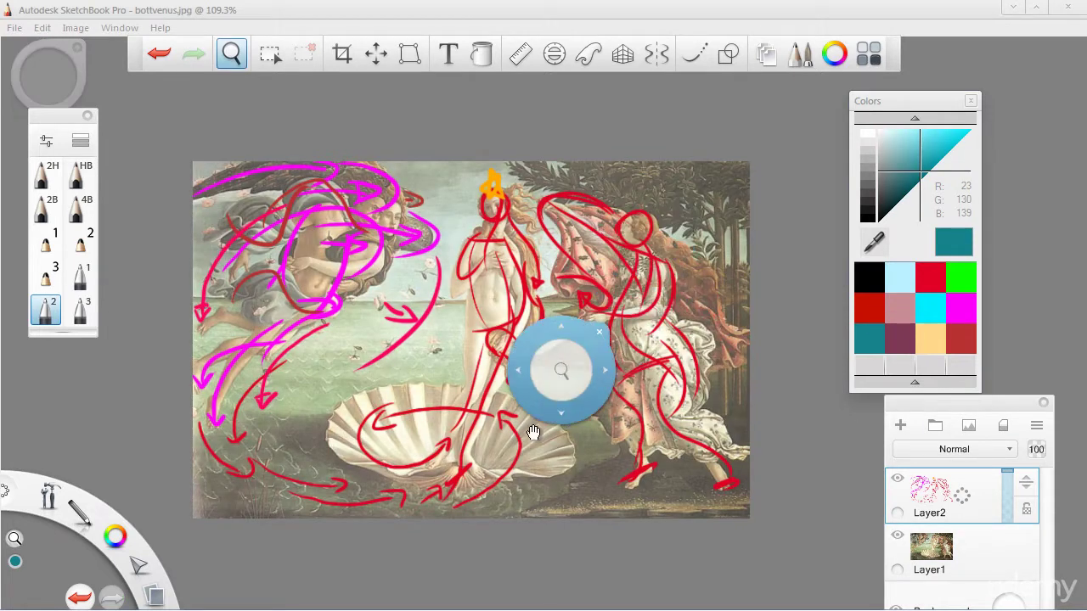
{"action": "left_click_drag", "start_coordinate": [578, 446], "coordinate": [471, 427]}
{"action": "mouse_move", "coordinate": [341, 143]}
{"action": "left_mouse_down"}
{"action": "mouse_move", "coordinate": [418, 202]}
{"action": "mouse_move", "coordinate": [355, 217]}
{"action": "left_mouse_up"}
{"action": "key", "text": "ctrl+z"}
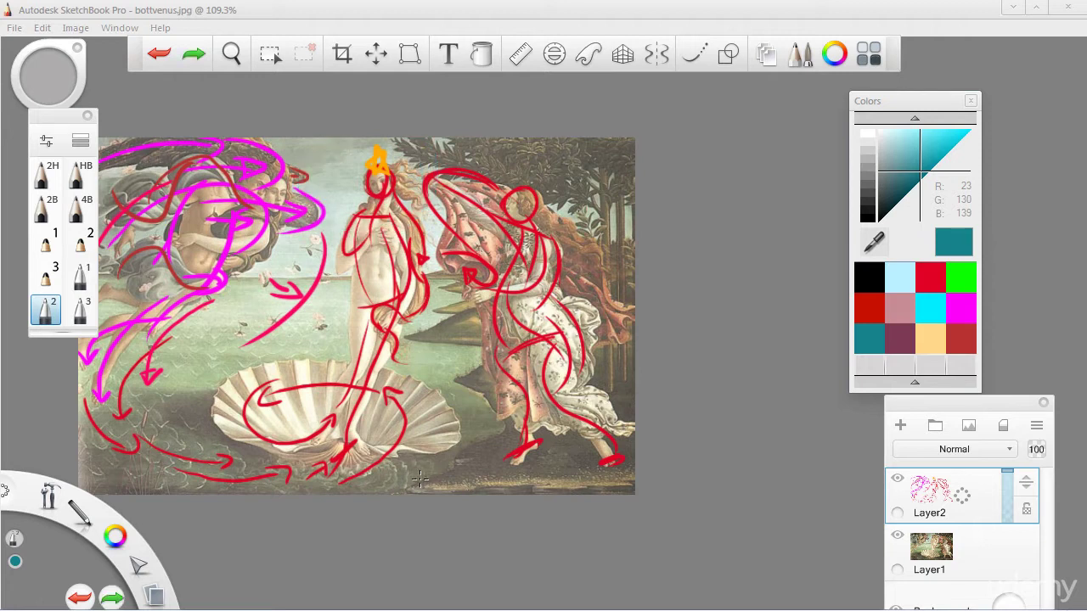
{"action": "mouse_move", "coordinate": [547, 480]}
{"action": "left_mouse_down"}
{"action": "mouse_move", "coordinate": [577, 480]}
{"action": "mouse_move", "coordinate": [579, 490]}
{"action": "left_mouse_up"}
{"action": "left_click", "coordinate": [898, 535]}
{"action": "key", "text": "ctrl+z"}
{"action": "left_click", "coordinate": [897, 535]}
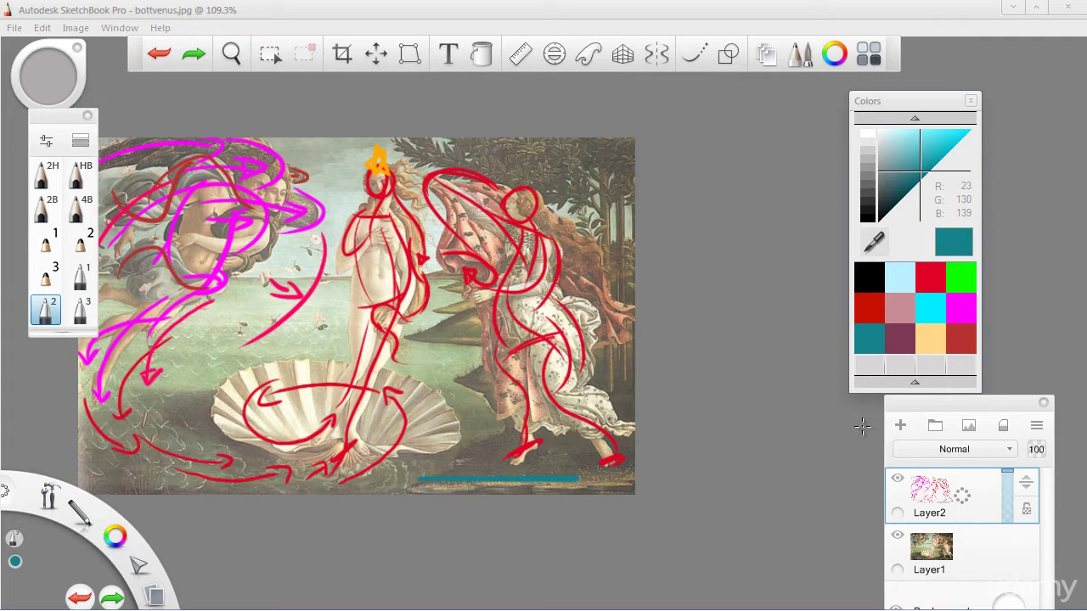
{"action": "left_click", "coordinate": [900, 425]}
{"action": "key", "text": "ctrl+z"}
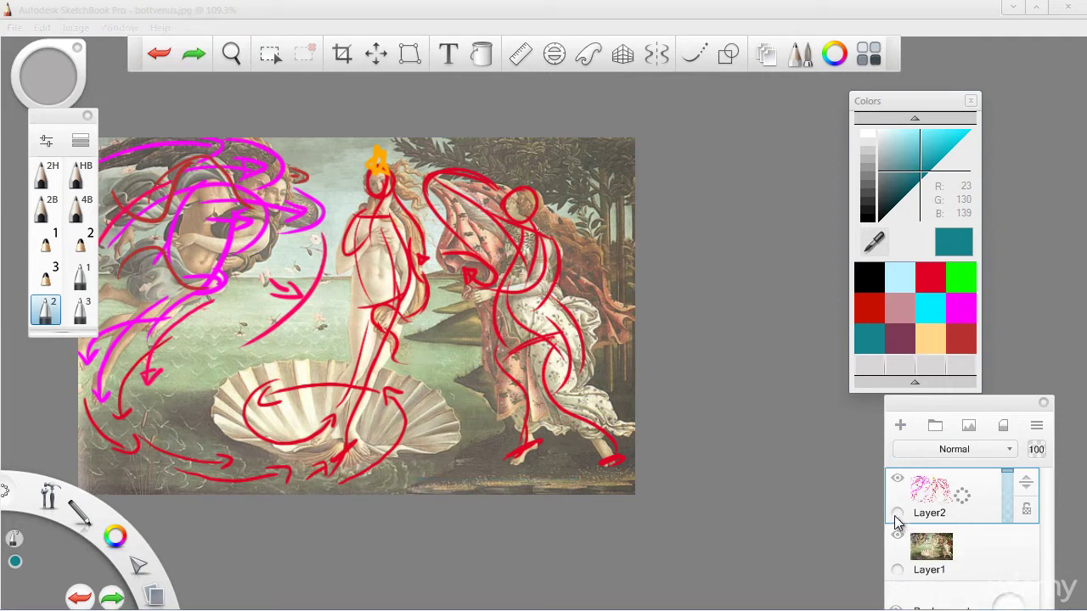
Add a new layer above Layer2, hide Layer1, and draw a horizontal teal arrow along the ground beneath the attendant.
{"action": "left_click", "coordinate": [901, 425]}
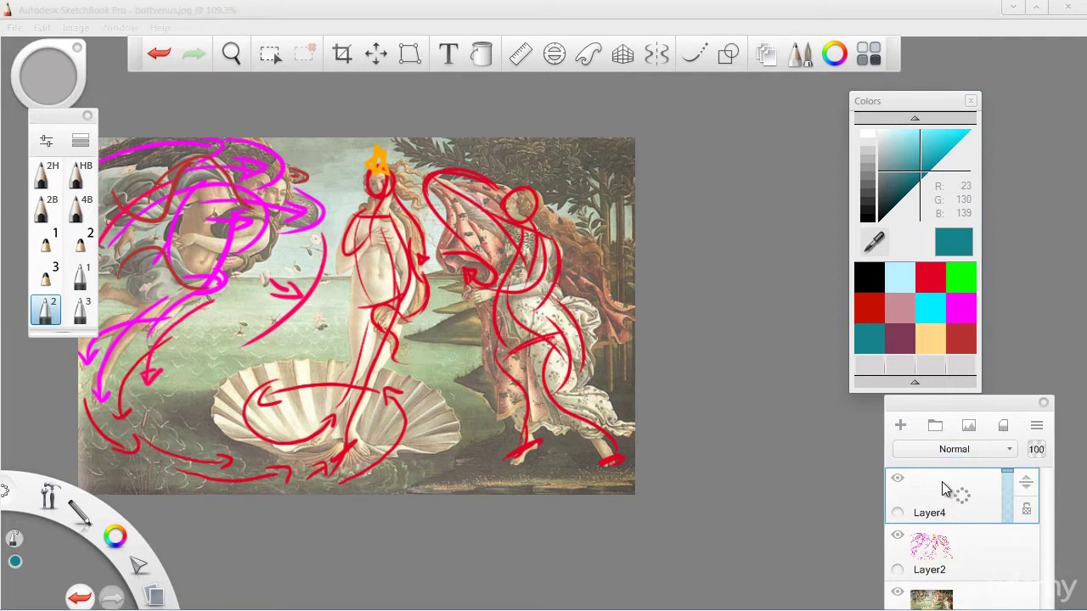
{"action": "left_click", "coordinate": [898, 592]}
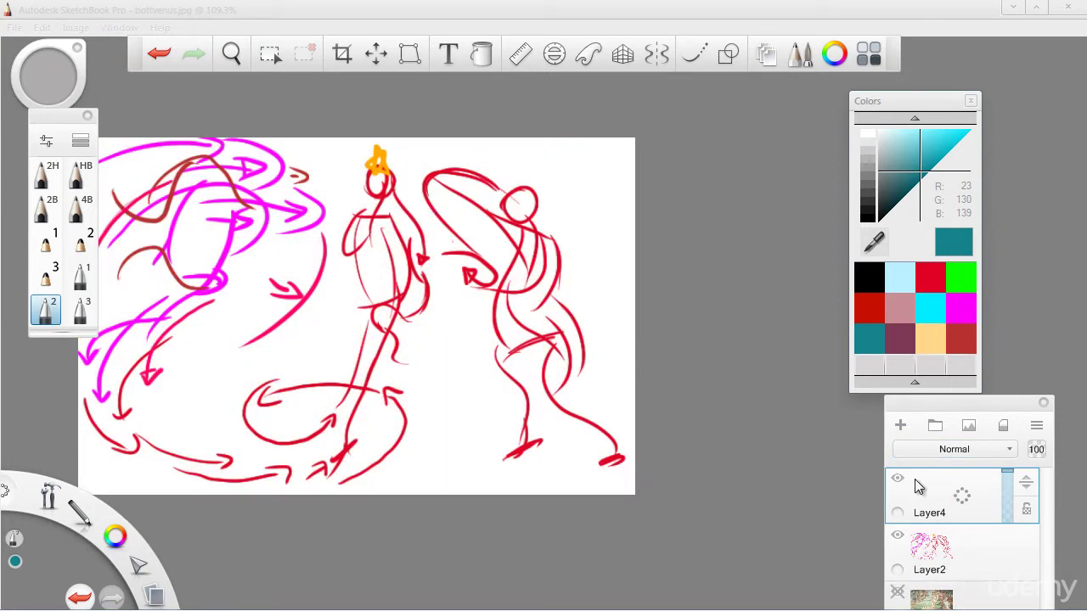
{"action": "left_click_drag", "start_coordinate": [388, 477], "coordinate": [564, 486]}
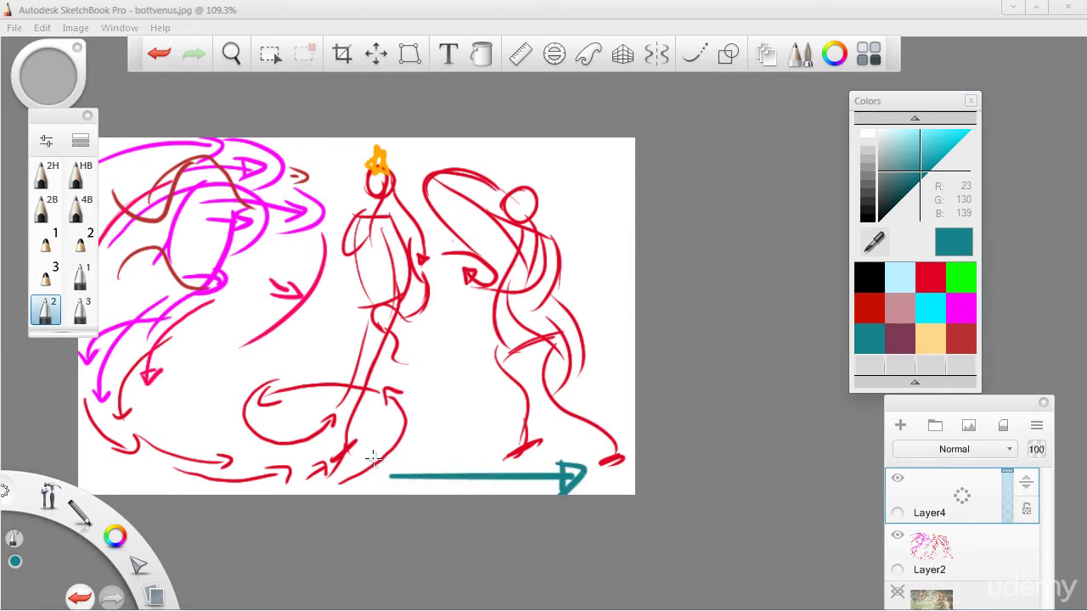
Write FLATTEN in teal capitals just above the horizontal ground arrow.
{"action": "key", "text": "space"}
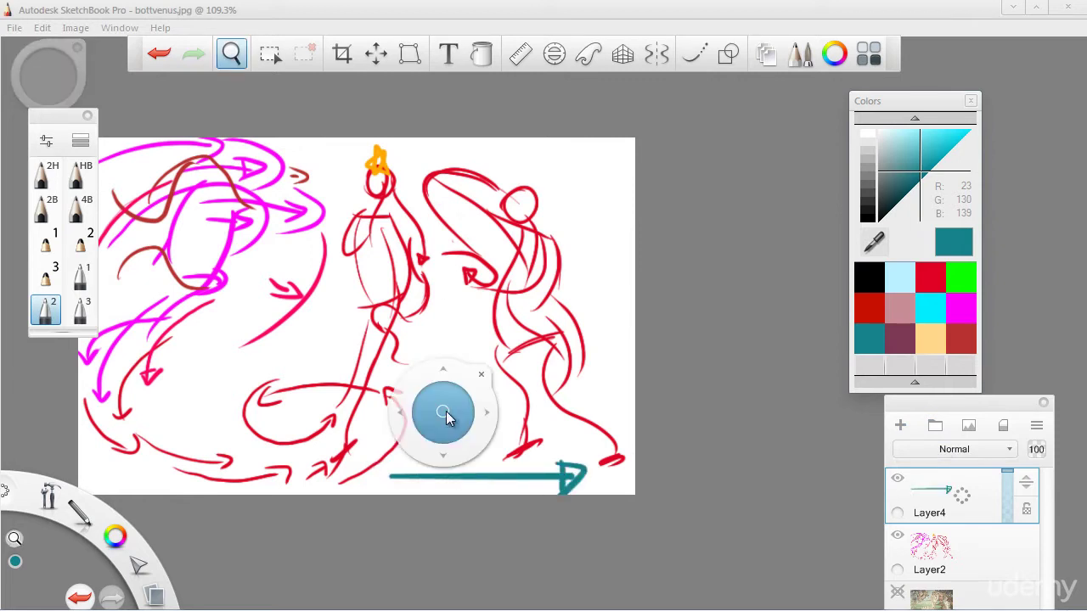
{"action": "left_click_drag", "start_coordinate": [445, 416], "coordinate": [535, 289]}
{"action": "mouse_move", "coordinate": [405, 506]}
{"action": "left_mouse_down"}
{"action": "mouse_move", "coordinate": [402, 494]}
{"action": "mouse_move", "coordinate": [436, 481]}
{"action": "mouse_move", "coordinate": [510, 483]}
{"action": "mouse_move", "coordinate": [527, 510]}
{"action": "mouse_move", "coordinate": [560, 509]}
{"action": "mouse_move", "coordinate": [595, 488]}
{"action": "left_mouse_up"}
{"action": "key", "text": "space"}
{"action": "left_click_drag", "start_coordinate": [502, 355], "coordinate": [501, 469]}
{"action": "left_click_drag", "start_coordinate": [371, 409], "coordinate": [388, 446]}
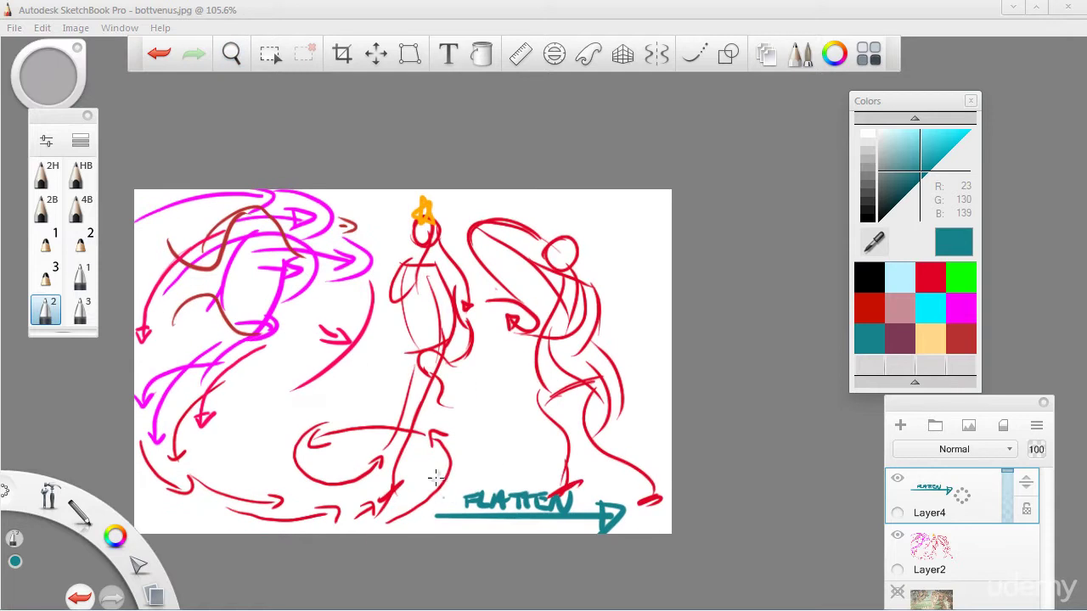
Draw a horizontal teal line above FLATTEN at the attendant's feet, ending in a short vertical tick.
{"action": "mouse_move", "coordinate": [437, 481]}
{"action": "left_mouse_down"}
{"action": "mouse_move", "coordinate": [651, 472]}
{"action": "mouse_move", "coordinate": [636, 498]}
{"action": "left_mouse_up"}
{"action": "left_click_drag", "start_coordinate": [637, 452], "coordinate": [659, 493]}
{"action": "key", "text": "ctrl+z"}
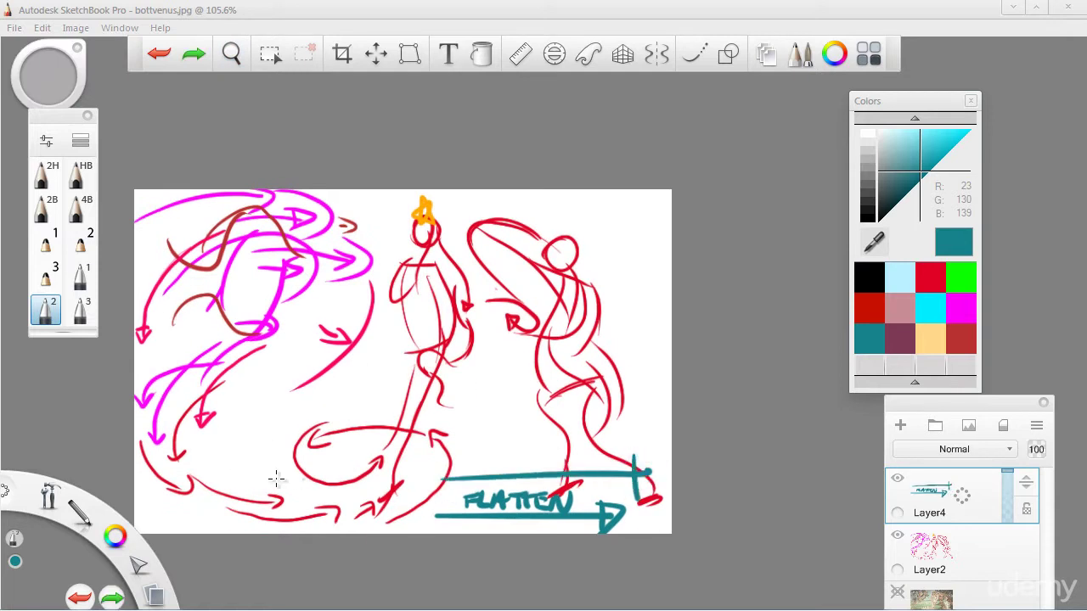
{"action": "mouse_move", "coordinate": [307, 481]}
{"action": "left_mouse_down"}
{"action": "mouse_move", "coordinate": [158, 485]}
{"action": "mouse_move", "coordinate": [166, 510]}
{"action": "left_mouse_up"}
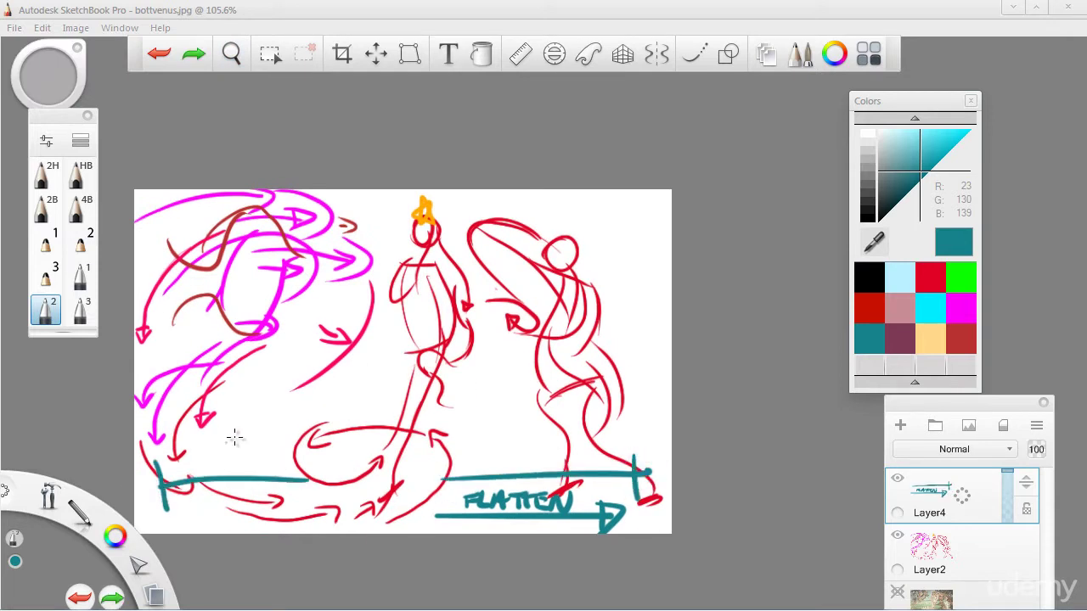
{"action": "key", "text": "ctrl+z"}
{"action": "key", "text": "ctrl+z"}
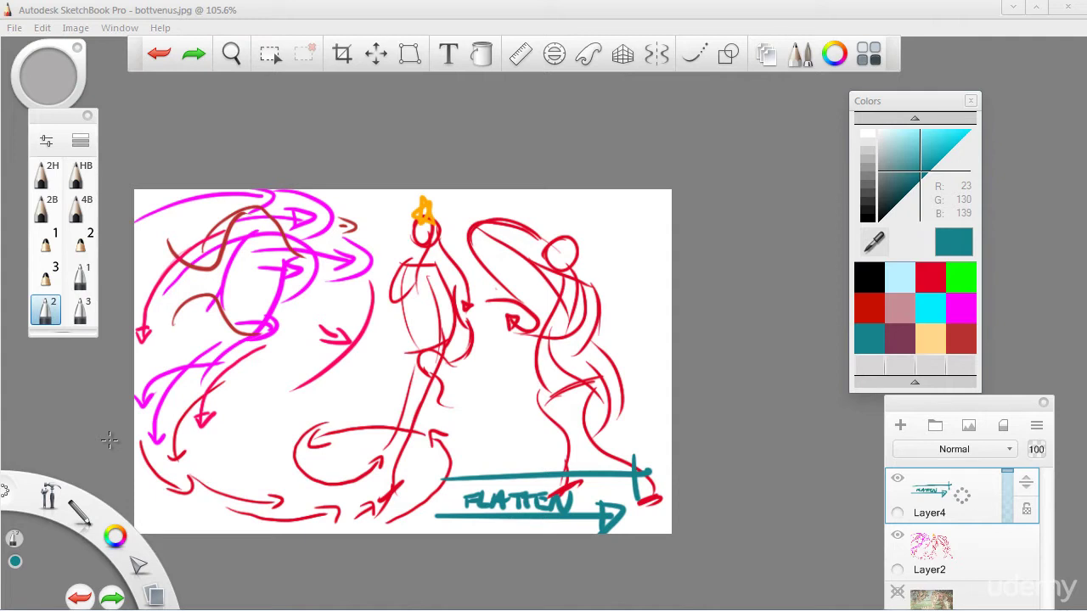
Show Layer1 again and rearrange the layer and colour palettes so the whole layer stack is visible.
{"action": "key", "text": "space"}
{"action": "left_click_drag", "start_coordinate": [521, 396], "coordinate": [424, 446]}
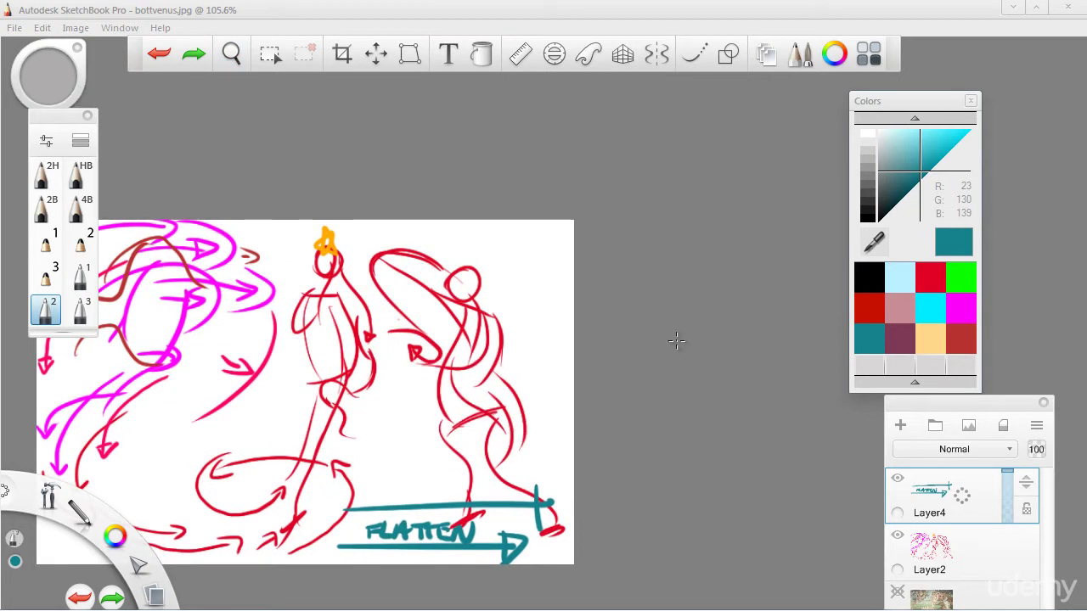
{"action": "left_click", "coordinate": [897, 593]}
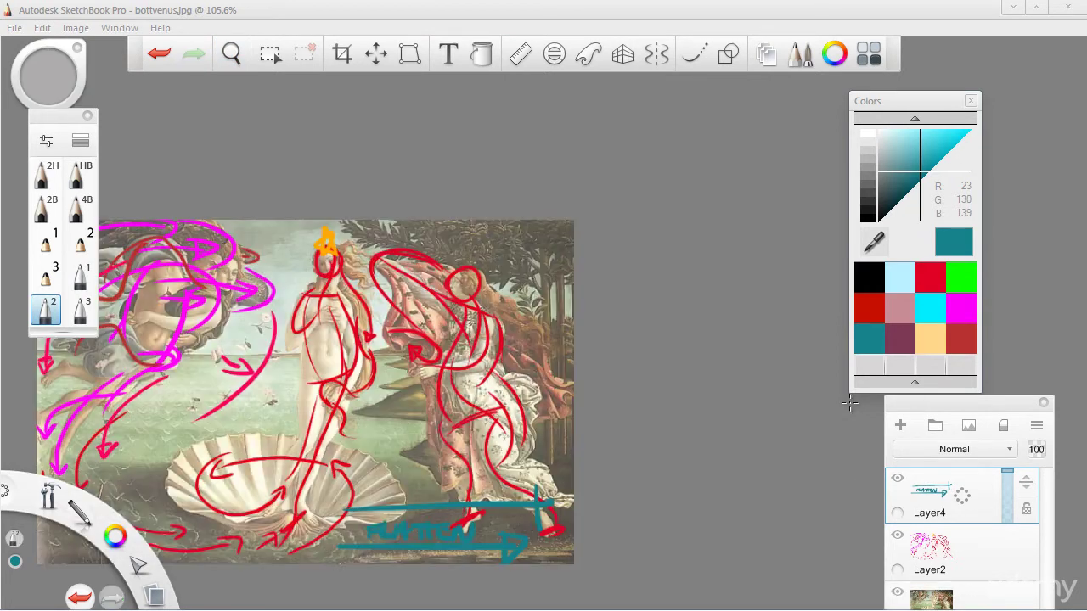
{"action": "left_click_drag", "start_coordinate": [929, 395], "coordinate": [939, 273]}
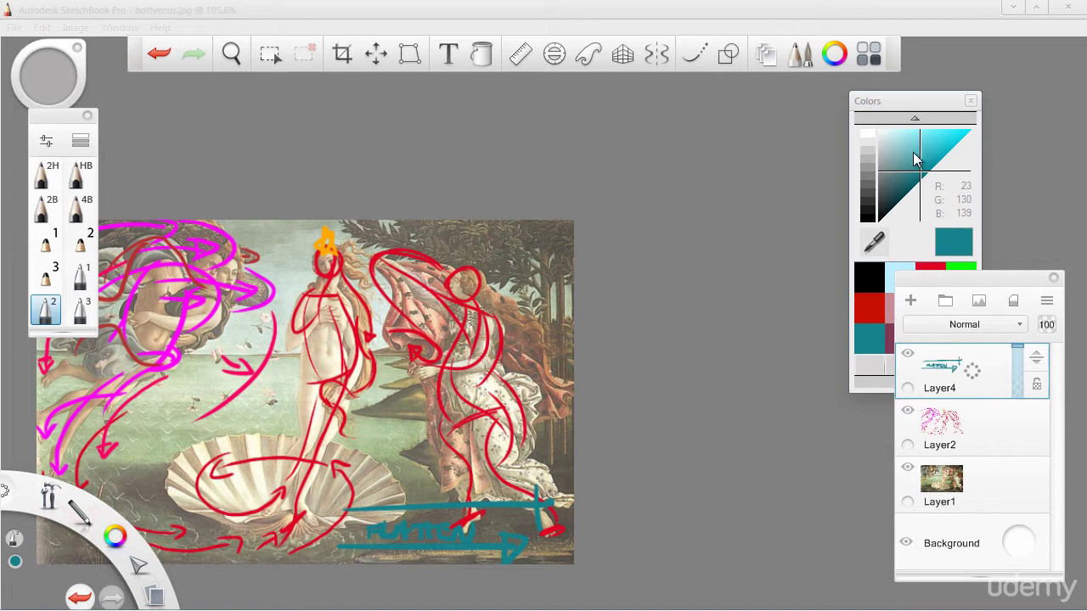
{"action": "left_click_drag", "start_coordinate": [907, 103], "coordinate": [816, 102]}
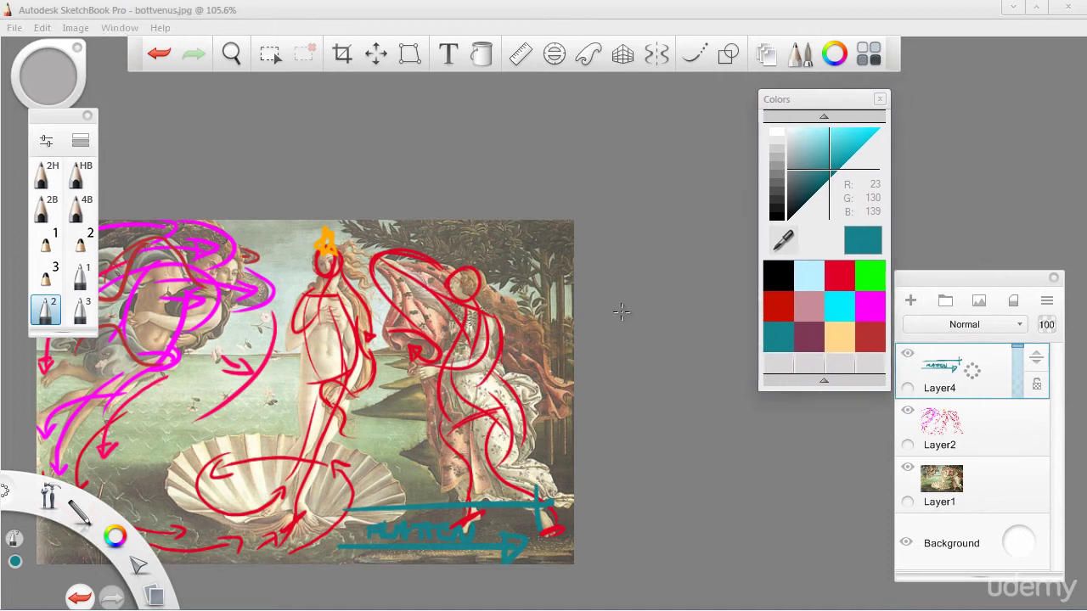
{"action": "key", "text": "space"}
{"action": "left_click_drag", "start_coordinate": [438, 444], "coordinate": [450, 396]}
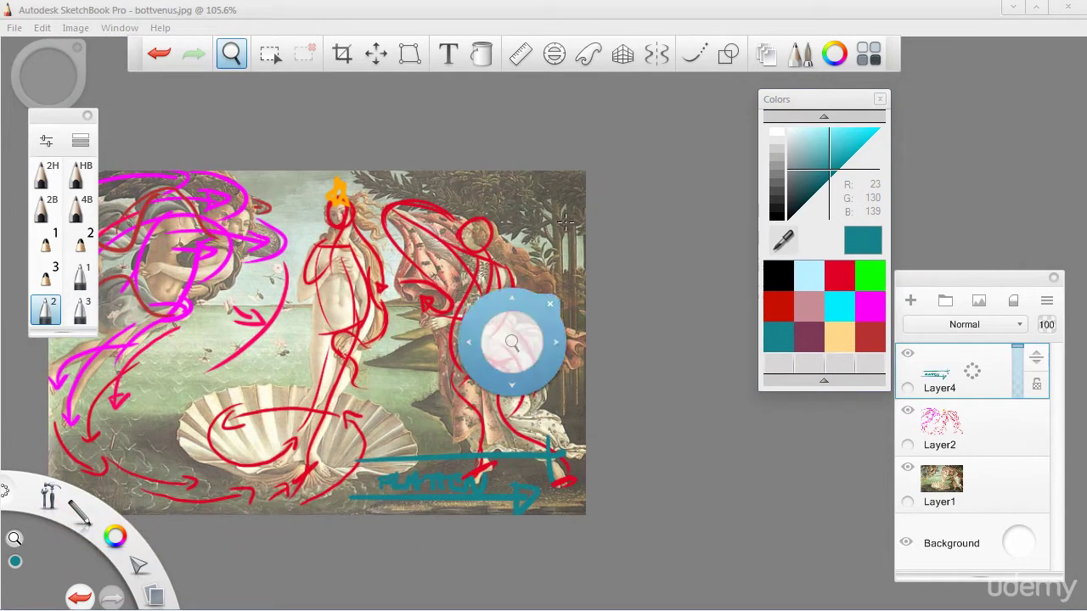
{"action": "left_click_drag", "start_coordinate": [552, 173], "coordinate": [547, 391]}
{"action": "key", "text": "ctrl+z"}
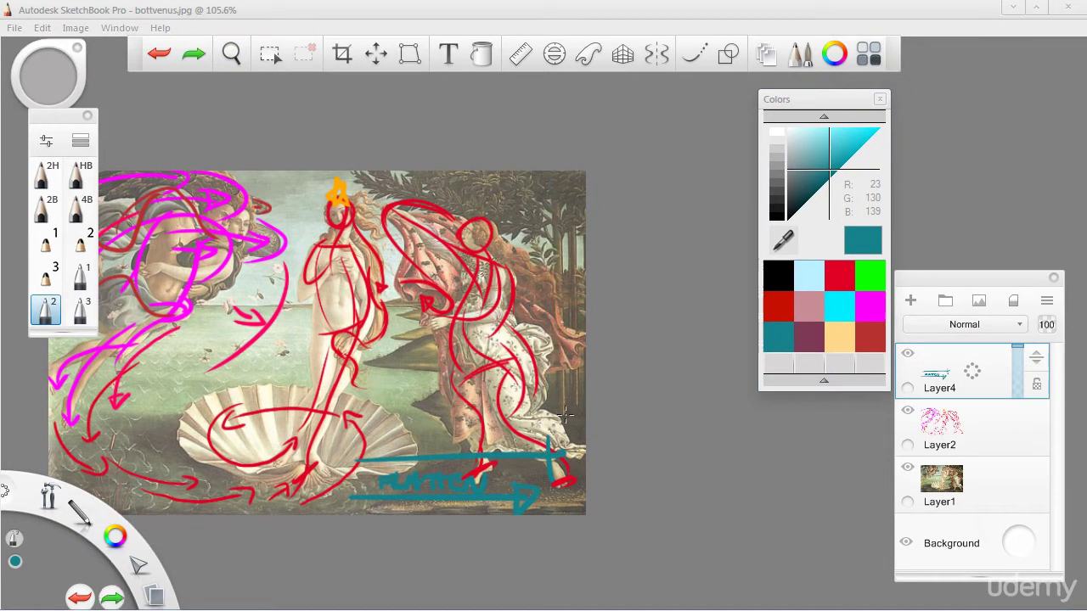
{"action": "left_click_drag", "start_coordinate": [562, 431], "coordinate": [560, 180]}
{"action": "key", "text": "ctrl+z"}
{"action": "left_click_drag", "start_coordinate": [550, 376], "coordinate": [538, 423]}
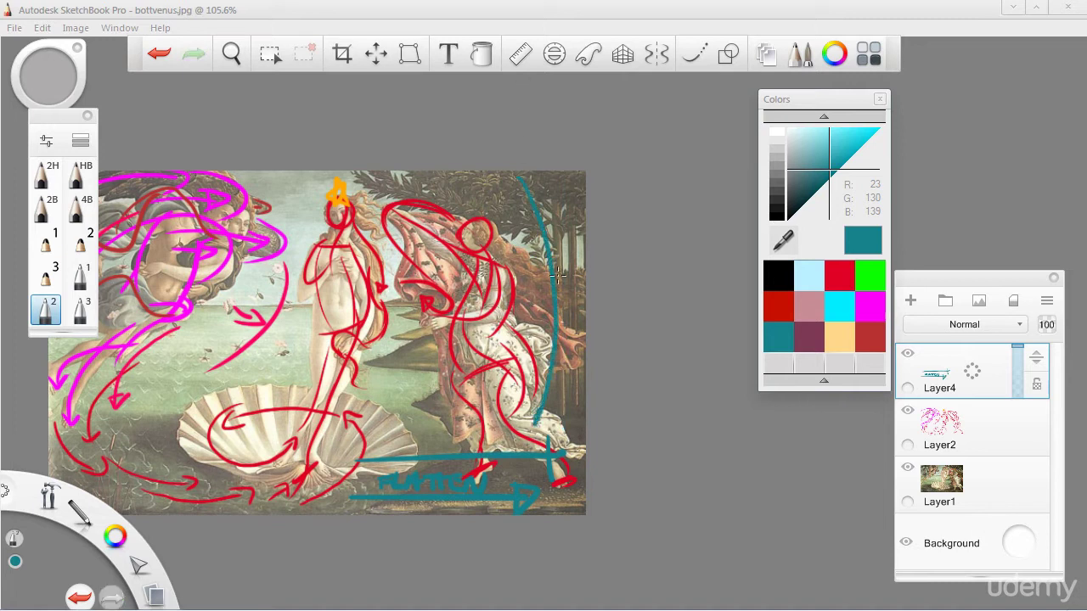
{"action": "key", "text": "ctrl+z"}
{"action": "left_click_drag", "start_coordinate": [503, 174], "coordinate": [551, 396]}
{"action": "key", "text": "ctrl+z"}
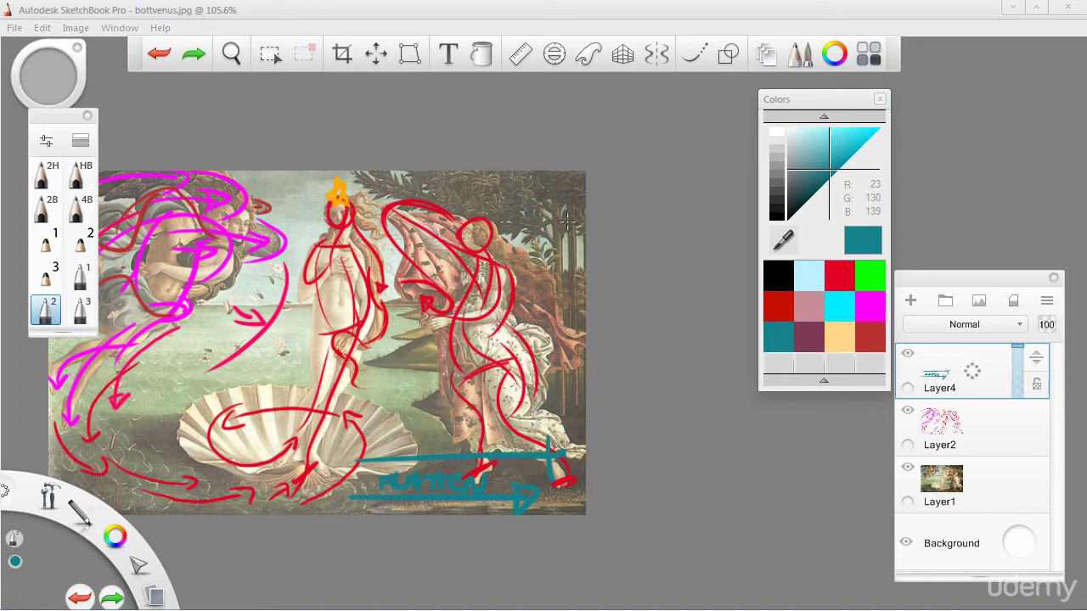
{"action": "left_click_drag", "start_coordinate": [547, 240], "coordinate": [557, 340]}
{"action": "key", "text": "ctrl+z"}
{"action": "left_click_drag", "start_coordinate": [558, 175], "coordinate": [558, 408]}
{"action": "key", "text": "ctrl+z"}
{"action": "mouse_move", "coordinate": [393, 193]}
{"action": "left_mouse_down"}
{"action": "mouse_move", "coordinate": [332, 416]}
{"action": "mouse_move", "coordinate": [411, 286]}
{"action": "left_mouse_up"}
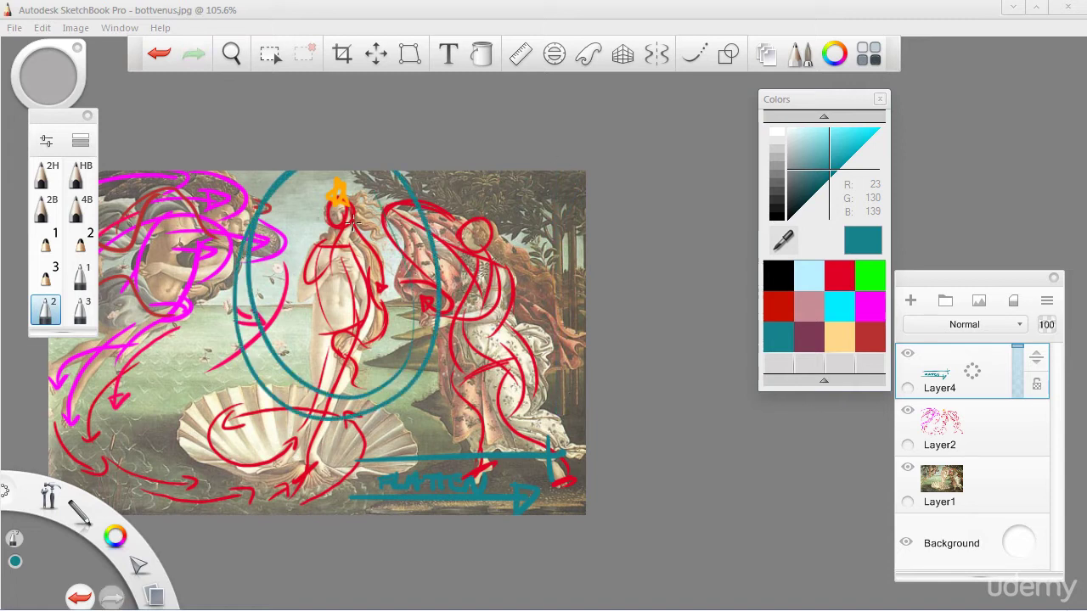
{"action": "key", "text": "ctrl+z"}
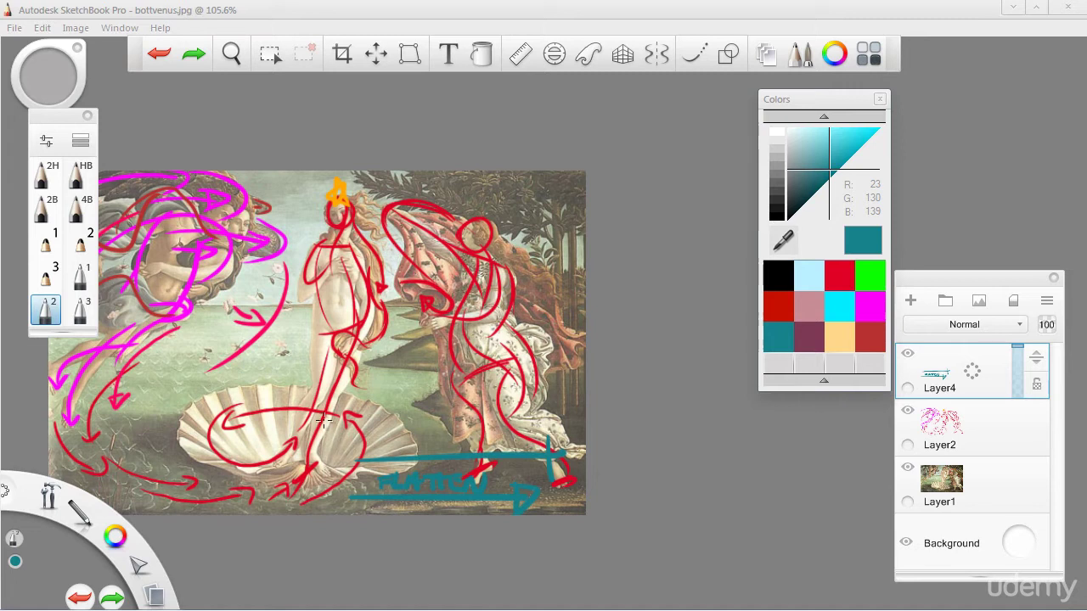
{"action": "mouse_move", "coordinate": [315, 448]}
{"action": "left_mouse_down"}
{"action": "mouse_move", "coordinate": [327, 297]}
{"action": "mouse_move", "coordinate": [549, 194]}
{"action": "left_mouse_up"}
{"action": "key", "text": "ctrl+z"}
{"action": "left_click_drag", "start_coordinate": [550, 436], "coordinate": [504, 204]}
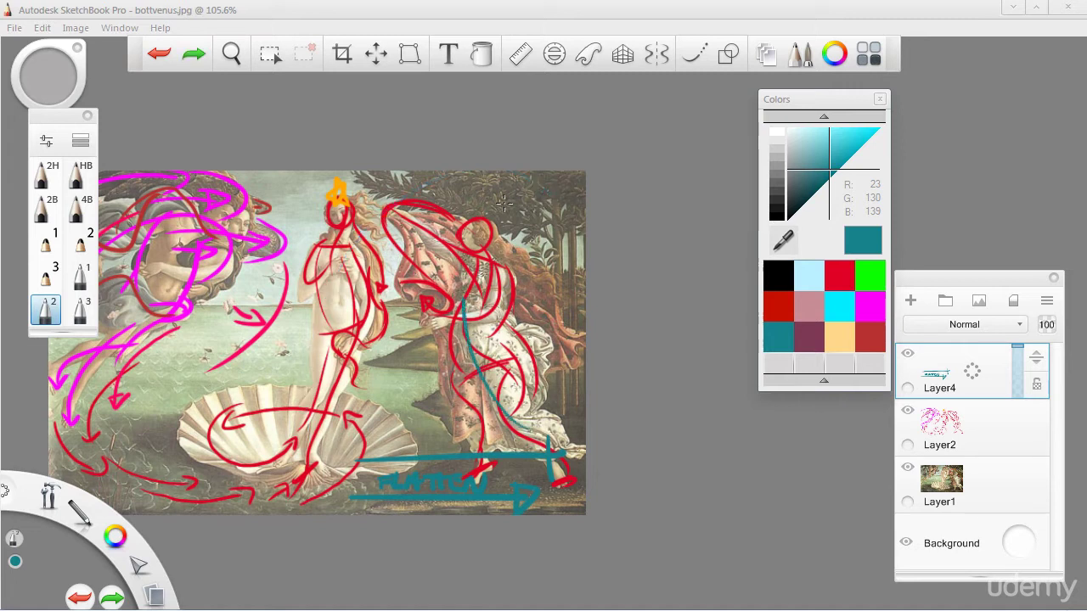
{"action": "key", "text": "ctrl+z"}
{"action": "mouse_move", "coordinate": [570, 196]}
{"action": "left_mouse_down"}
{"action": "mouse_move", "coordinate": [579, 271]}
{"action": "mouse_move", "coordinate": [569, 412]}
{"action": "mouse_move", "coordinate": [556, 137]}
{"action": "left_mouse_up"}
{"action": "key", "text": "ctrl+z"}
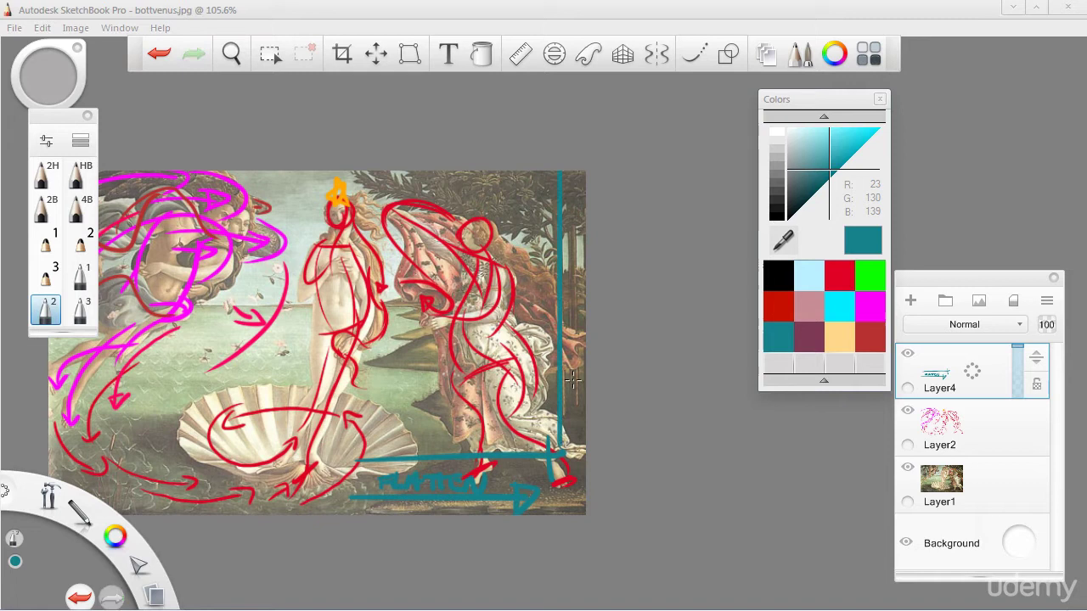
{"action": "key", "text": "ctrl+z"}
Draw two vertical teal lines along the tree trunks at the painting's right edge, hide Layer1, and thicken the inner line.
{"action": "left_click_drag", "start_coordinate": [563, 419], "coordinate": [562, 165]}
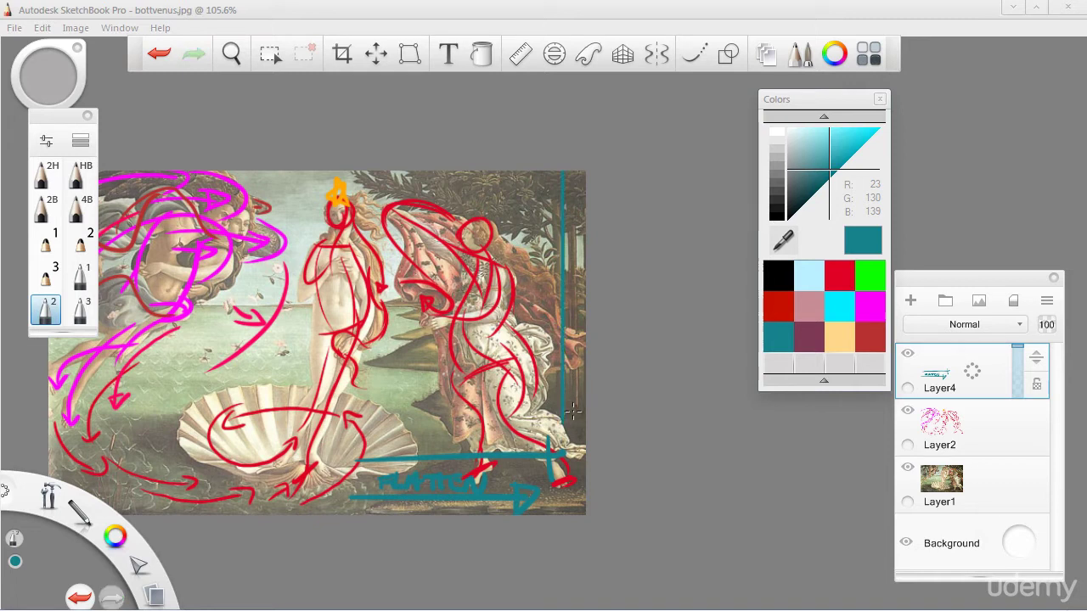
{"action": "left_click_drag", "start_coordinate": [573, 384], "coordinate": [559, 246]}
{"action": "key", "text": "ctrl+z"}
{"action": "left_click_drag", "start_coordinate": [577, 407], "coordinate": [577, 172]}
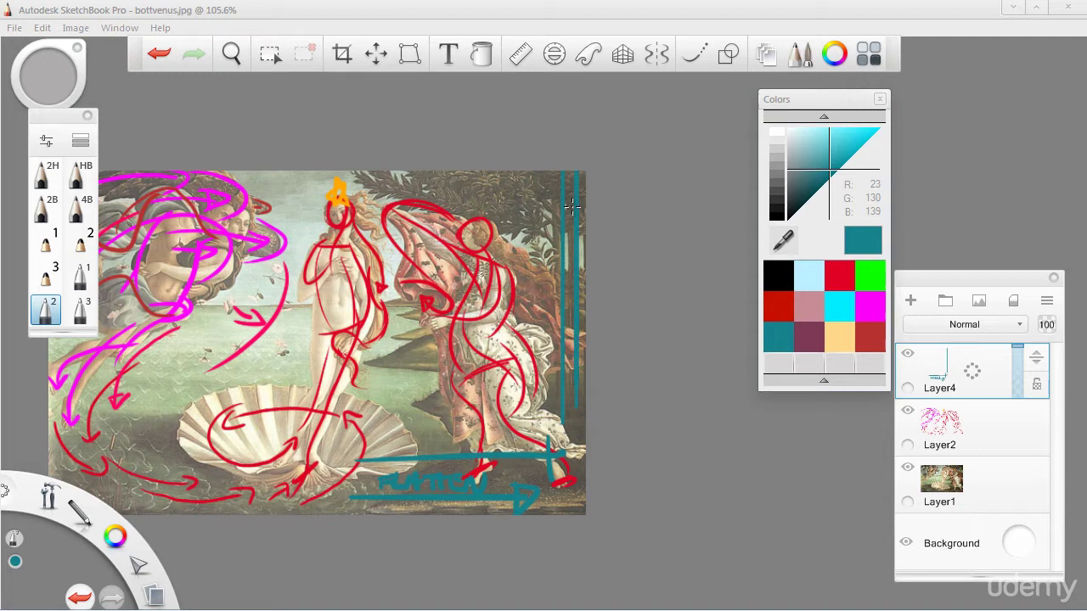
{"action": "left_click", "coordinate": [906, 467]}
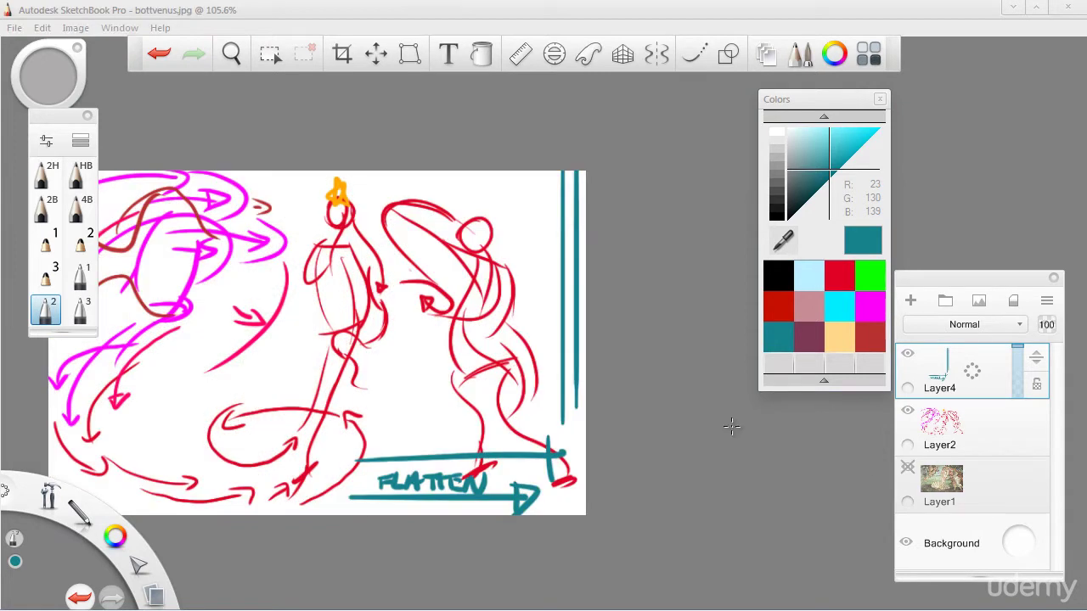
{"action": "left_click_drag", "start_coordinate": [560, 173], "coordinate": [559, 416]}
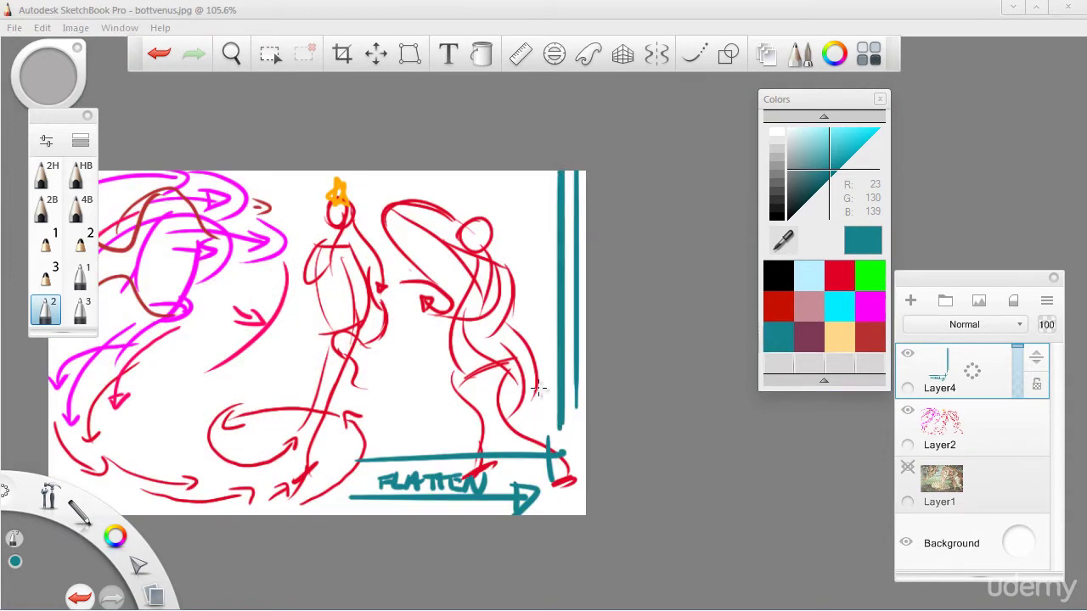
Draw a small teal arrow pointing at the vertical lines and a teal S-curve down through Venus.
{"action": "mouse_move", "coordinate": [486, 204]}
{"action": "left_mouse_down"}
{"action": "mouse_move", "coordinate": [549, 203]}
{"action": "mouse_move", "coordinate": [537, 219]}
{"action": "mouse_move", "coordinate": [373, 196]}
{"action": "mouse_move", "coordinate": [289, 503]}
{"action": "left_mouse_up"}
{"action": "key", "text": "ctrl+z"}
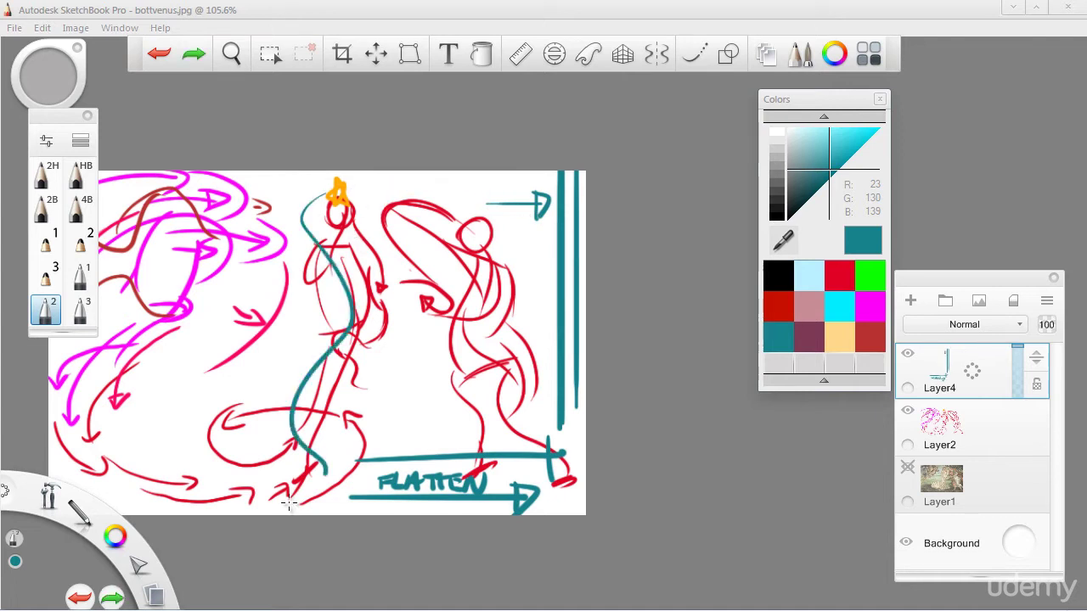
Undo the teal S-curve through Venus and draw a teal arrowhead at the base of the thick vertical line.
{"action": "key", "text": "ctrl+z"}
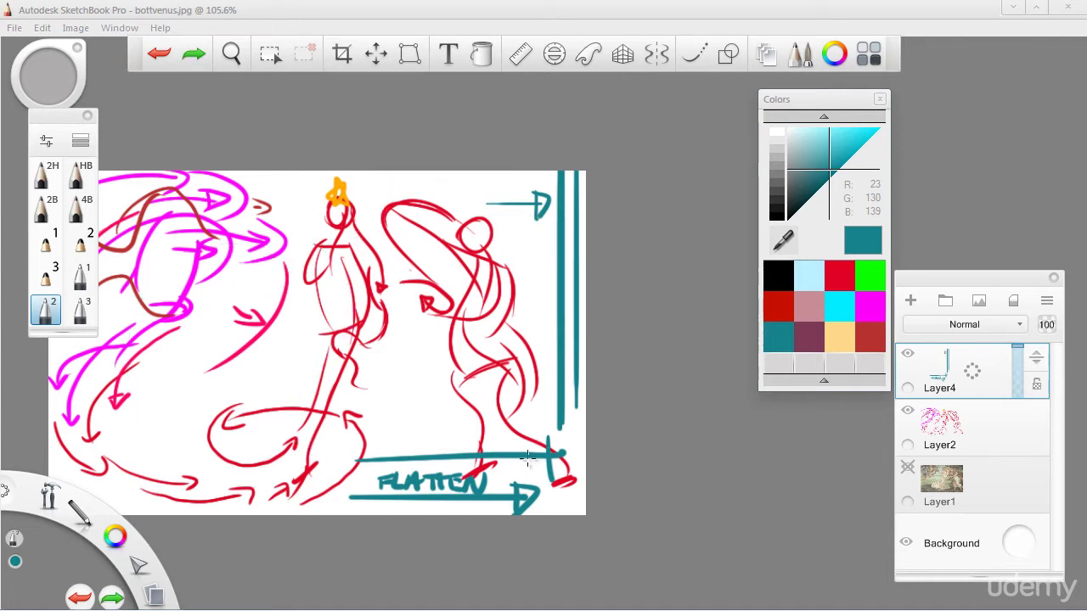
{"action": "left_click_drag", "start_coordinate": [544, 436], "coordinate": [552, 459]}
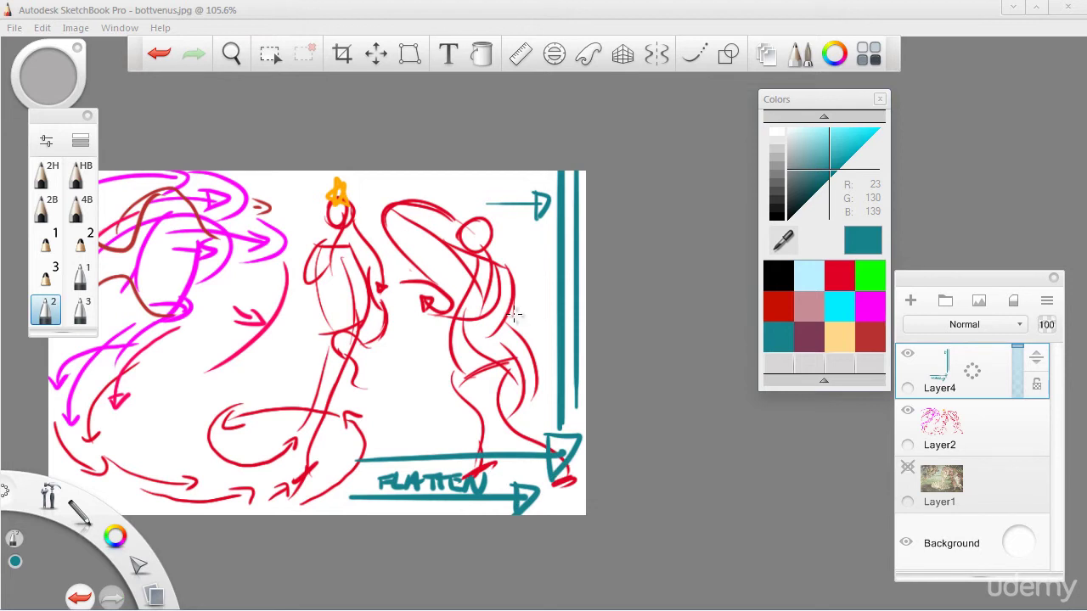
Show Layer1 again and try a teal stroke from the thick vertical line across the tree foliage.
{"action": "left_click", "coordinate": [907, 467]}
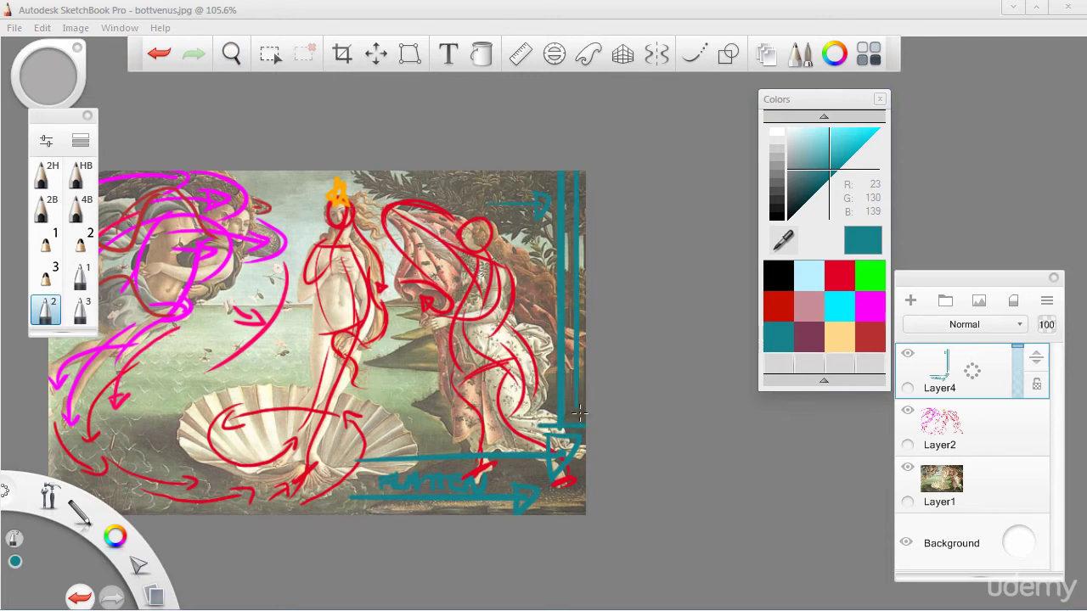
{"action": "key", "text": "space"}
{"action": "left_click_drag", "start_coordinate": [598, 328], "coordinate": [589, 195]}
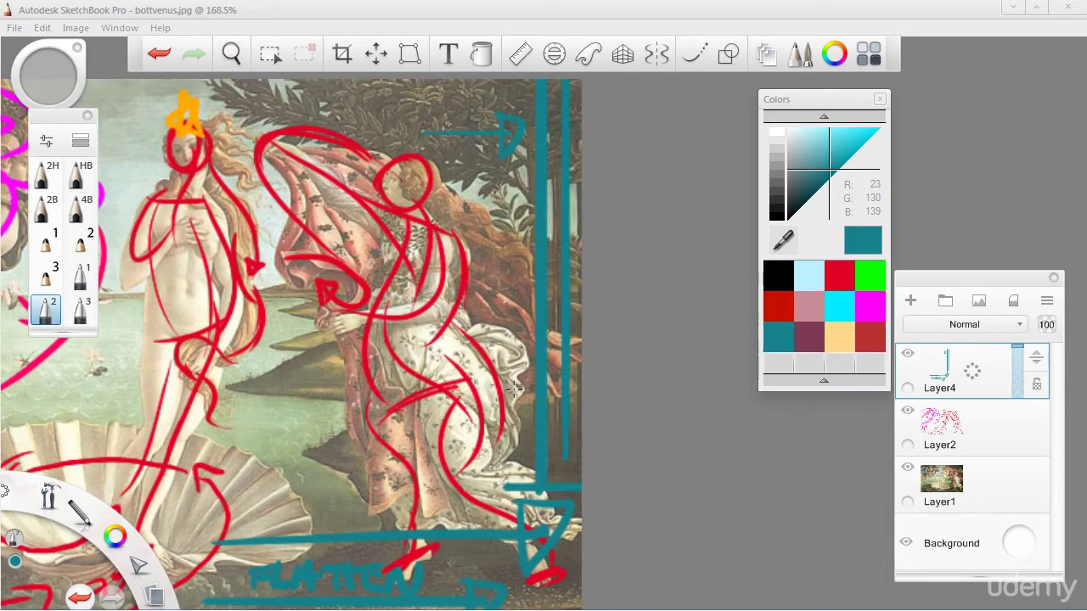
{"action": "key", "text": "space"}
{"action": "left_click_drag", "start_coordinate": [535, 293], "coordinate": [694, 314]}
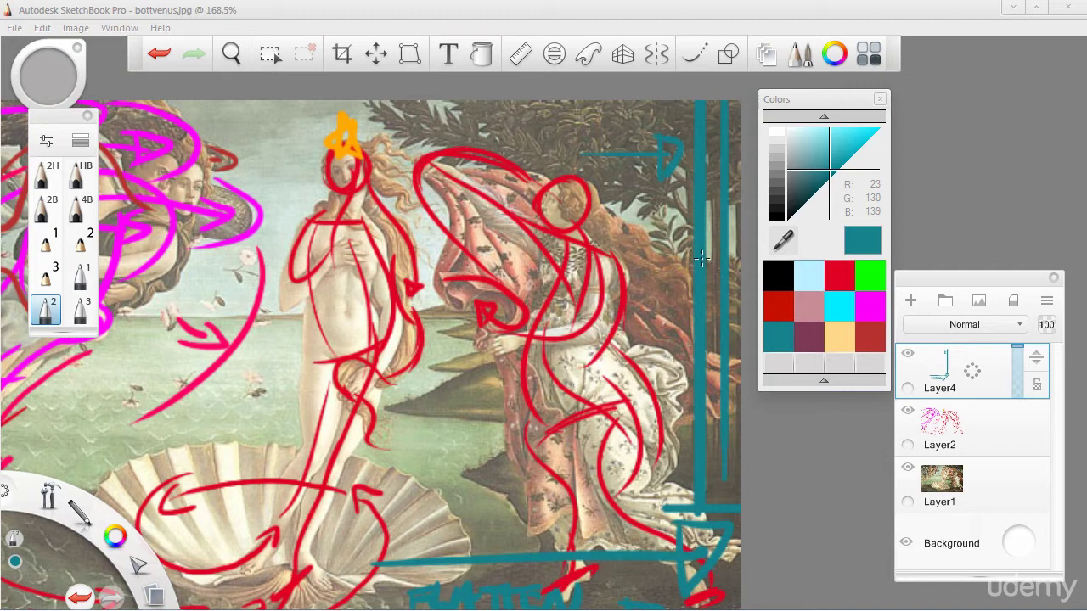
{"action": "mouse_move", "coordinate": [698, 265]}
{"action": "left_mouse_down"}
{"action": "mouse_move", "coordinate": [570, 163]}
{"action": "mouse_move", "coordinate": [506, 141]}
{"action": "left_mouse_up"}
{"action": "key", "text": "ctrl+z"}
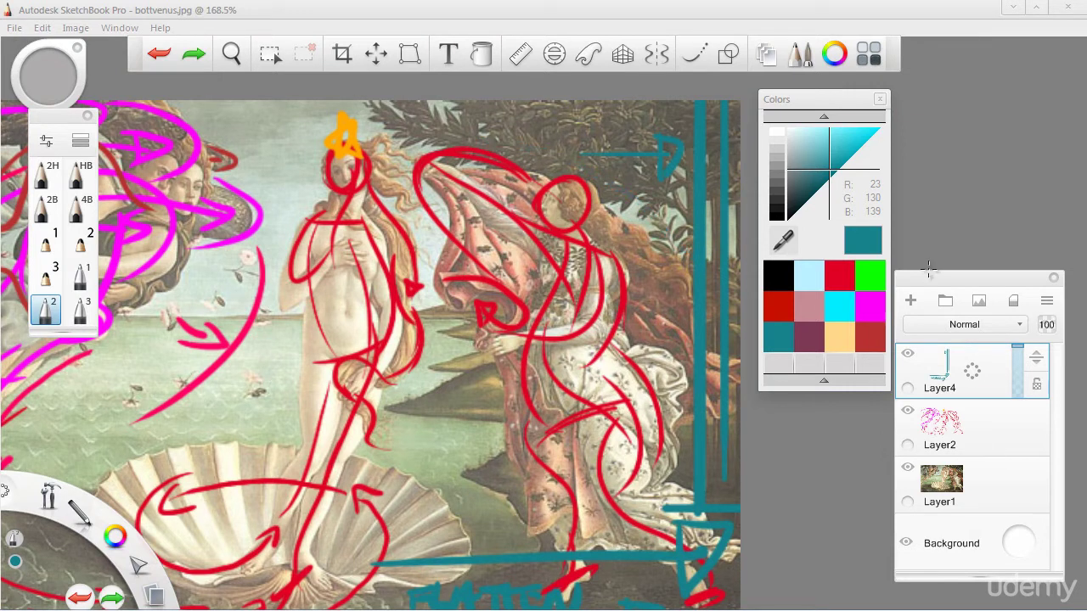
In red, draw a curve following the foliage's lower edge from the painting's upper edge to above the attendant's head.
{"action": "left_click", "coordinate": [837, 280]}
{"action": "key", "text": "space"}
{"action": "left_click_drag", "start_coordinate": [496, 344], "coordinate": [567, 440]}
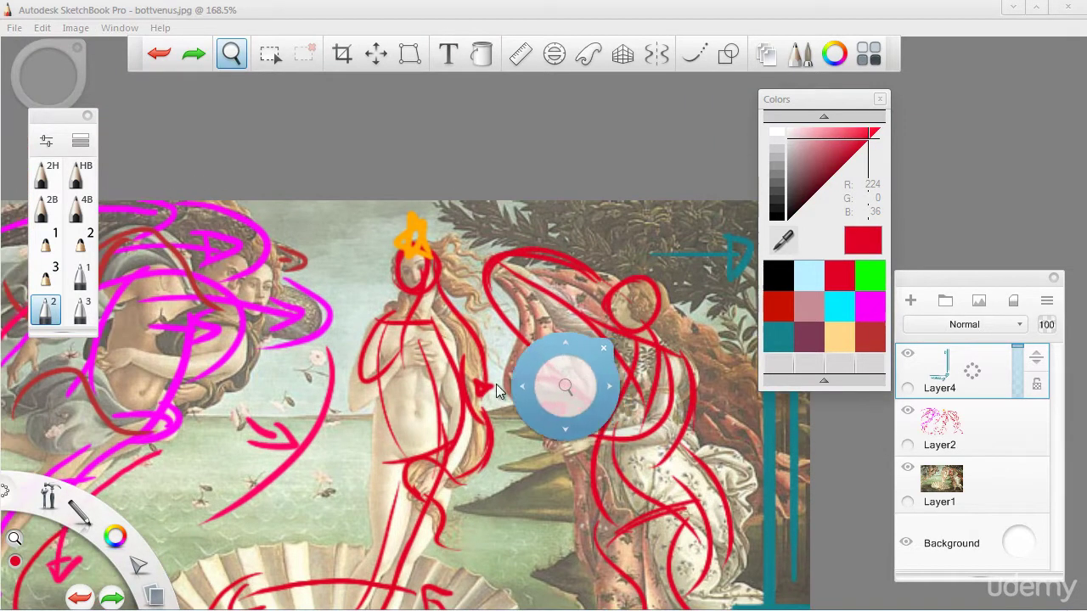
{"action": "mouse_move", "coordinate": [530, 333]}
{"action": "left_mouse_down"}
{"action": "mouse_move", "coordinate": [567, 349]}
{"action": "mouse_move", "coordinate": [519, 332]}
{"action": "left_mouse_up"}
{"action": "key", "text": "Tab"}
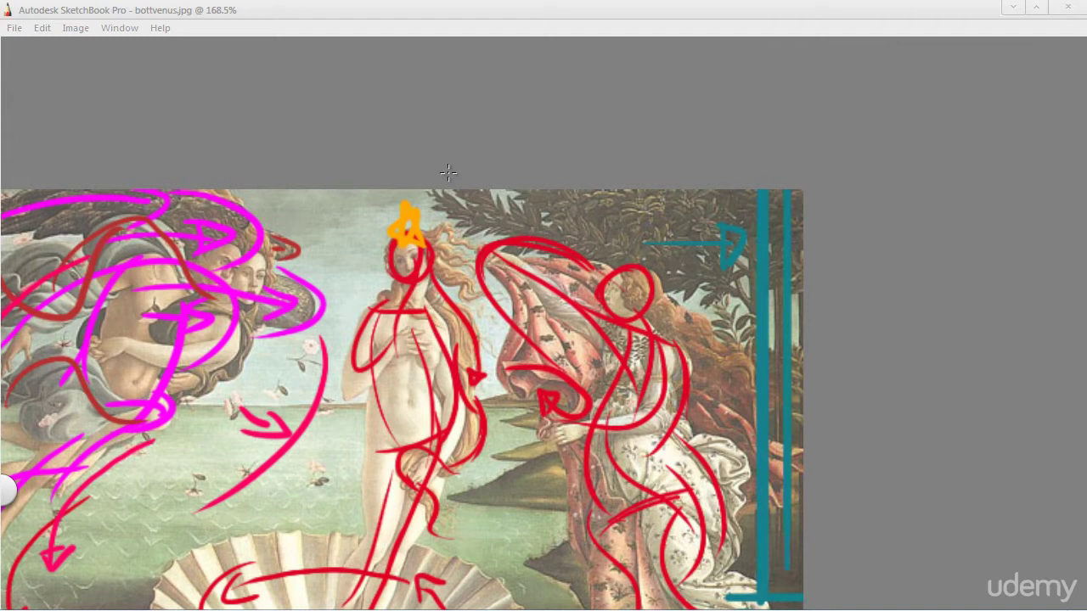
{"action": "left_click_drag", "start_coordinate": [438, 177], "coordinate": [705, 270]}
{"action": "key", "text": "ctrl+z"}
{"action": "left_click_drag", "start_coordinate": [449, 174], "coordinate": [670, 246]}
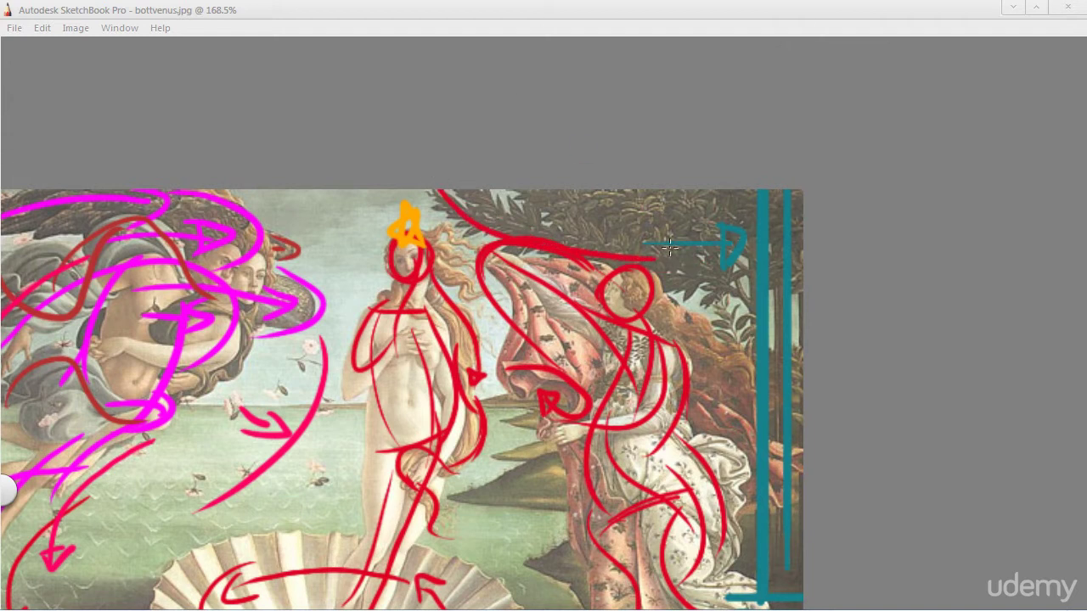
Draw two small red arrows in the foliage pointing down toward the red curve.
{"action": "key", "text": "space"}
{"action": "left_click_drag", "start_coordinate": [557, 176], "coordinate": [584, 85]}
{"action": "left_click_drag", "start_coordinate": [540, 209], "coordinate": [560, 207]}
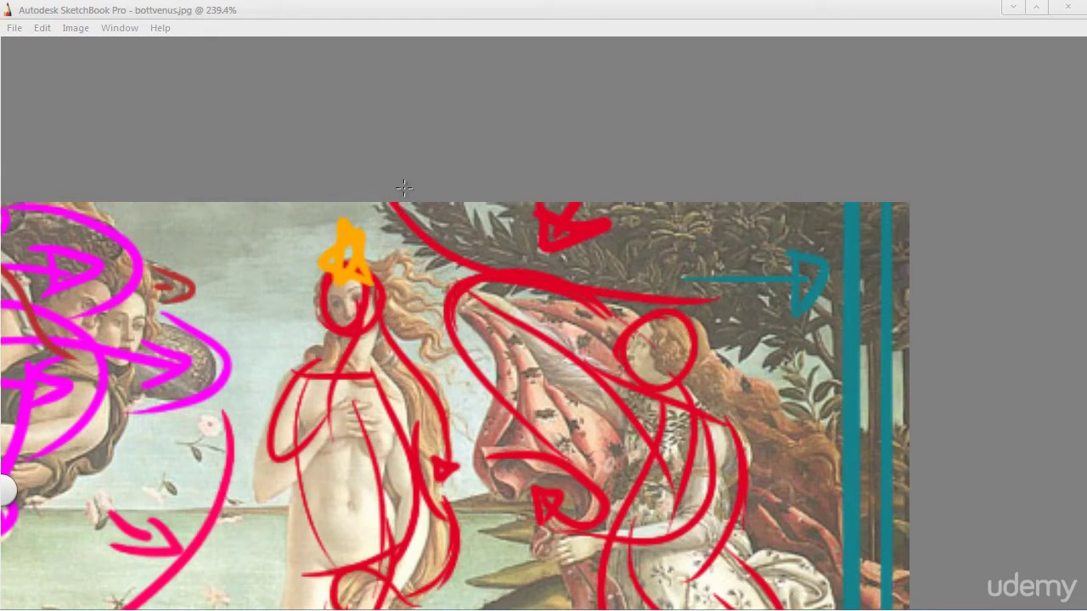
{"action": "key", "text": "space"}
{"action": "left_click_drag", "start_coordinate": [358, 316], "coordinate": [443, 306]}
{"action": "left_click_drag", "start_coordinate": [556, 199], "coordinate": [530, 226]}
{"action": "mouse_move", "coordinate": [522, 200]}
{"action": "left_mouse_down"}
{"action": "mouse_move", "coordinate": [527, 230]}
{"action": "mouse_move", "coordinate": [545, 212]}
{"action": "left_mouse_up"}
Examine the annotations from the tree foliage down to the shell and across the whole painting.
{"action": "key", "text": "space"}
{"action": "left_click_drag", "start_coordinate": [438, 303], "coordinate": [517, 264]}
{"action": "key", "text": "space"}
{"action": "left_click_drag", "start_coordinate": [515, 312], "coordinate": [340, 313]}
{"action": "key", "text": "space"}
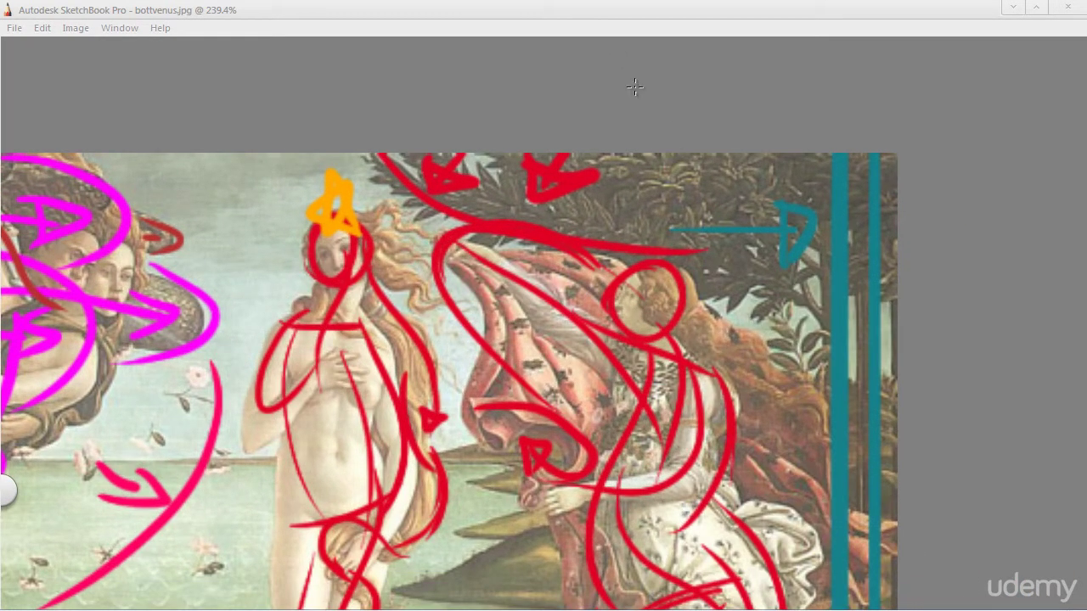
{"action": "key", "text": "space"}
{"action": "left_click_drag", "start_coordinate": [596, 334], "coordinate": [797, 130]}
{"action": "key", "text": "space"}
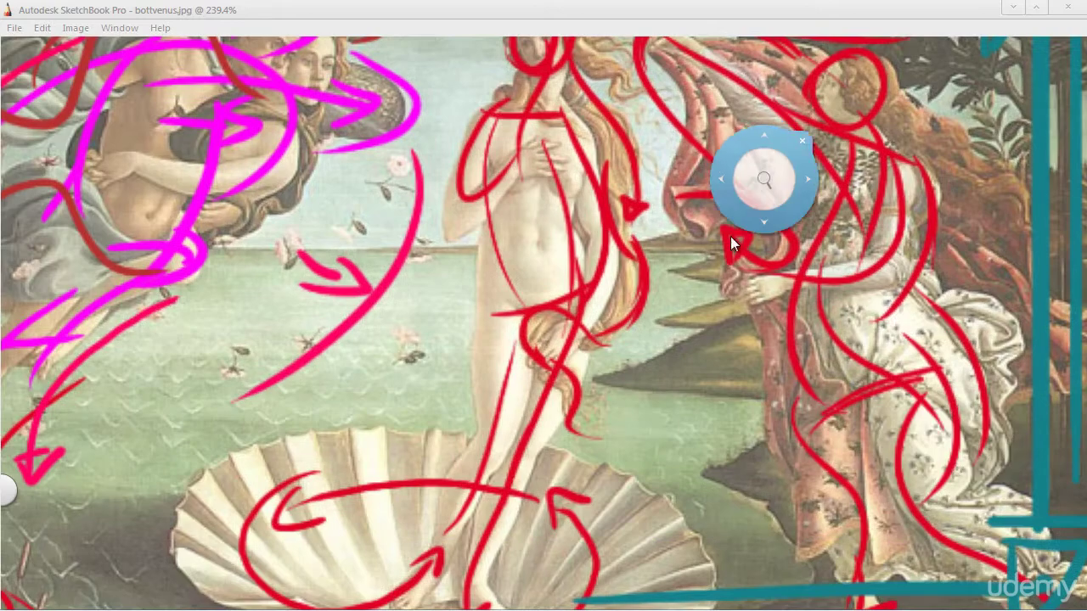
{"action": "key", "text": "space"}
{"action": "left_click_drag", "start_coordinate": [748, 210], "coordinate": [758, 262]}
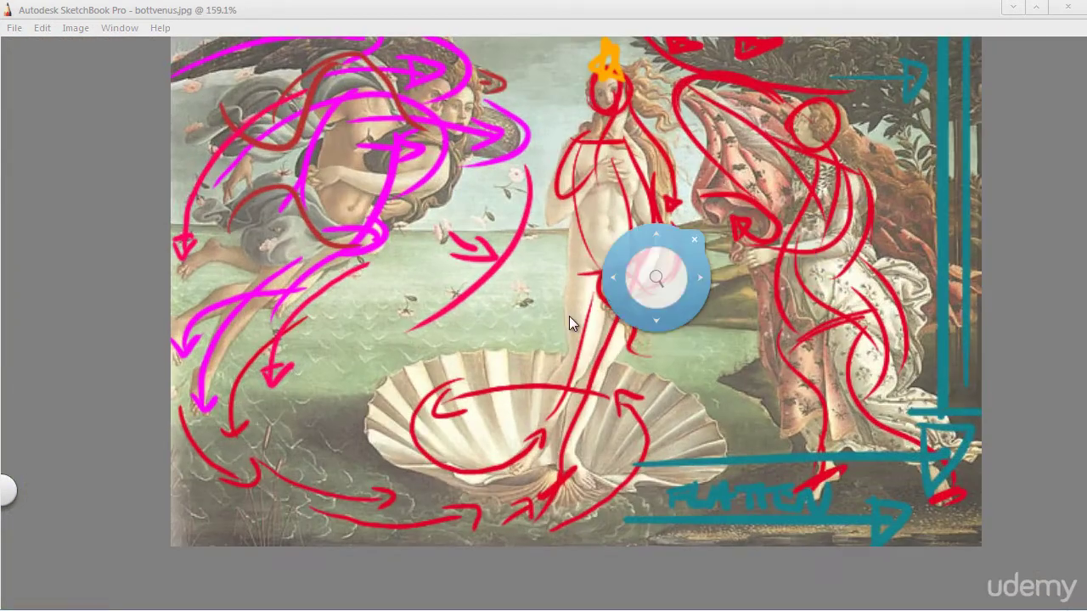
{"action": "left_click_drag", "start_coordinate": [568, 349], "coordinate": [552, 404]}
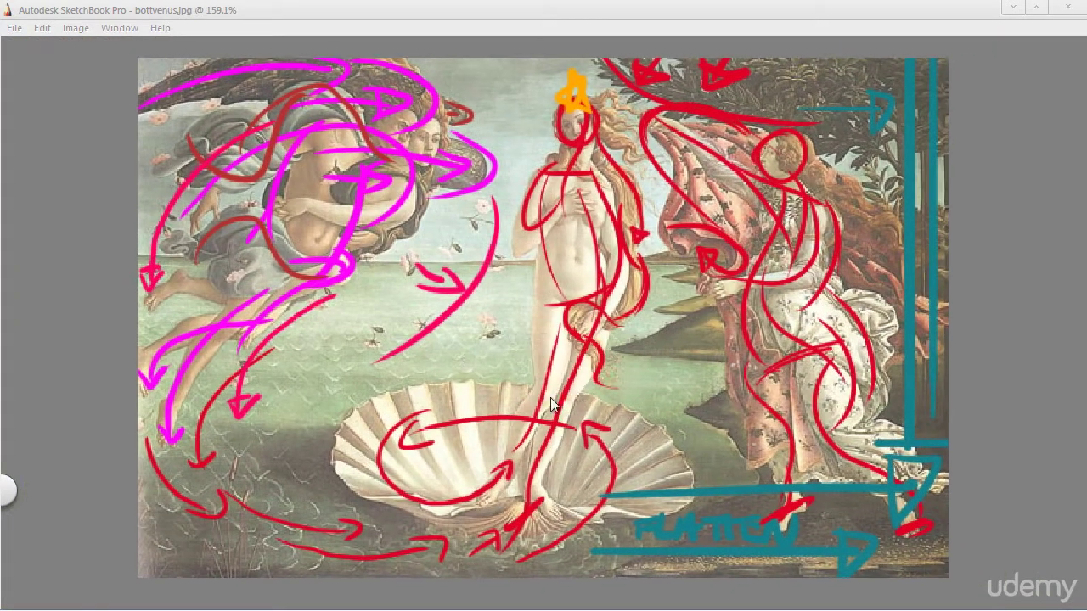
{"action": "left_click_drag", "start_coordinate": [471, 357], "coordinate": [481, 387]}
Choose bright green and align a ruler at -9° from the shell's far edge down to the attendant's feet.
{"action": "key", "text": "Tab"}
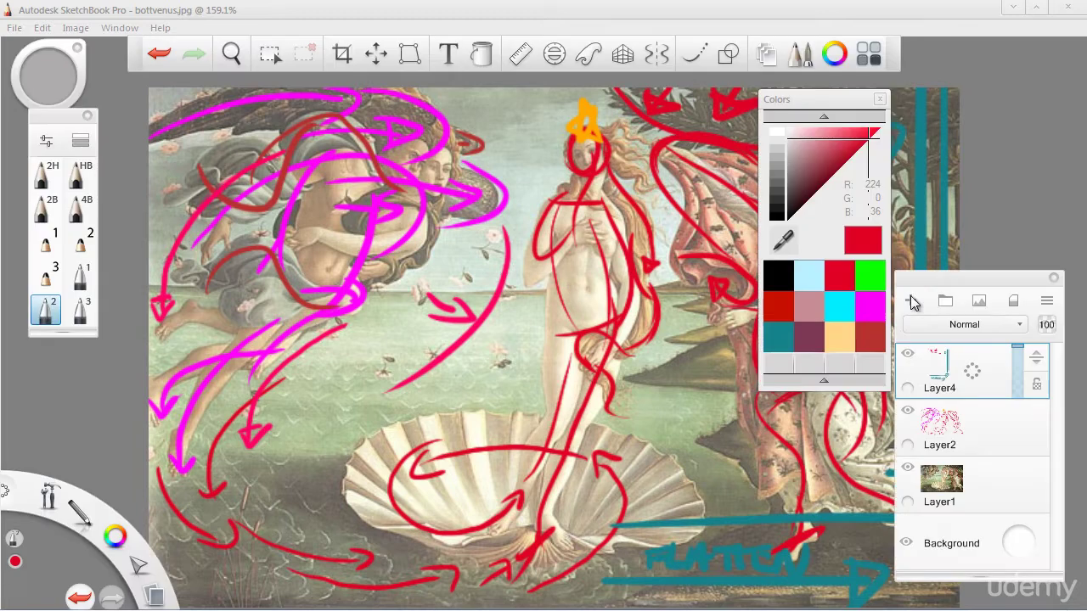
{"action": "left_click", "coordinate": [858, 272]}
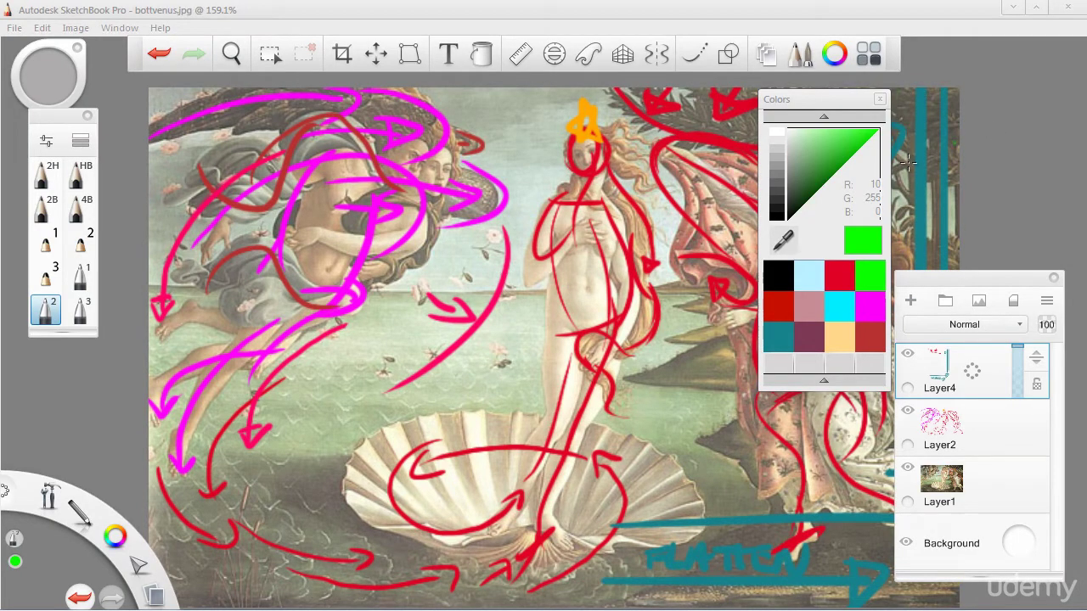
{"action": "key", "text": "Tab"}
{"action": "key", "text": "space"}
{"action": "left_click_drag", "start_coordinate": [627, 460], "coordinate": [602, 440]}
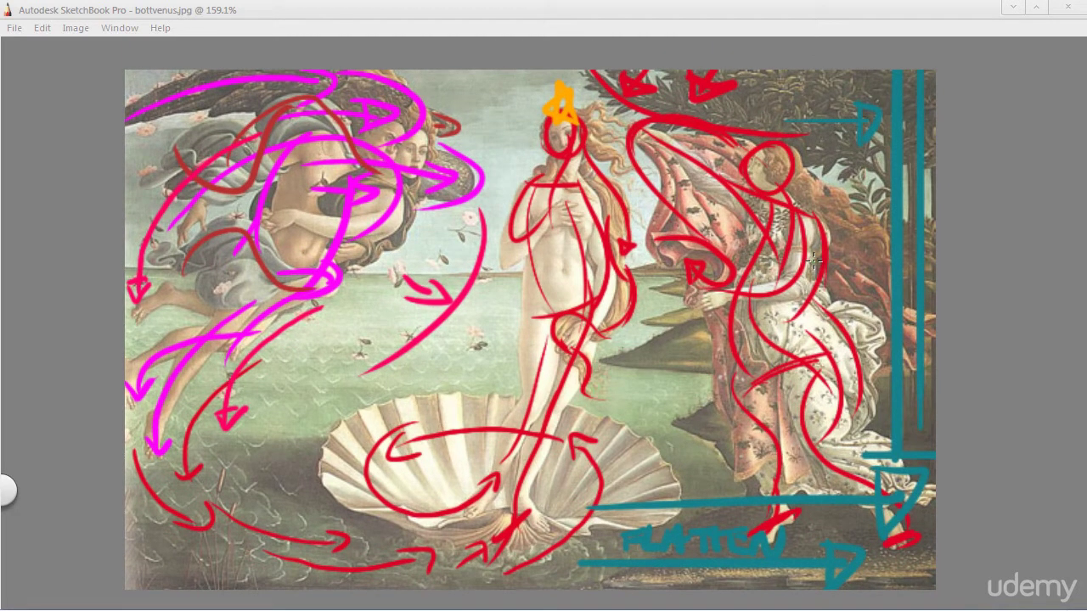
{"action": "key", "text": "r"}
{"action": "left_click_drag", "start_coordinate": [650, 89], "coordinate": [903, 443]}
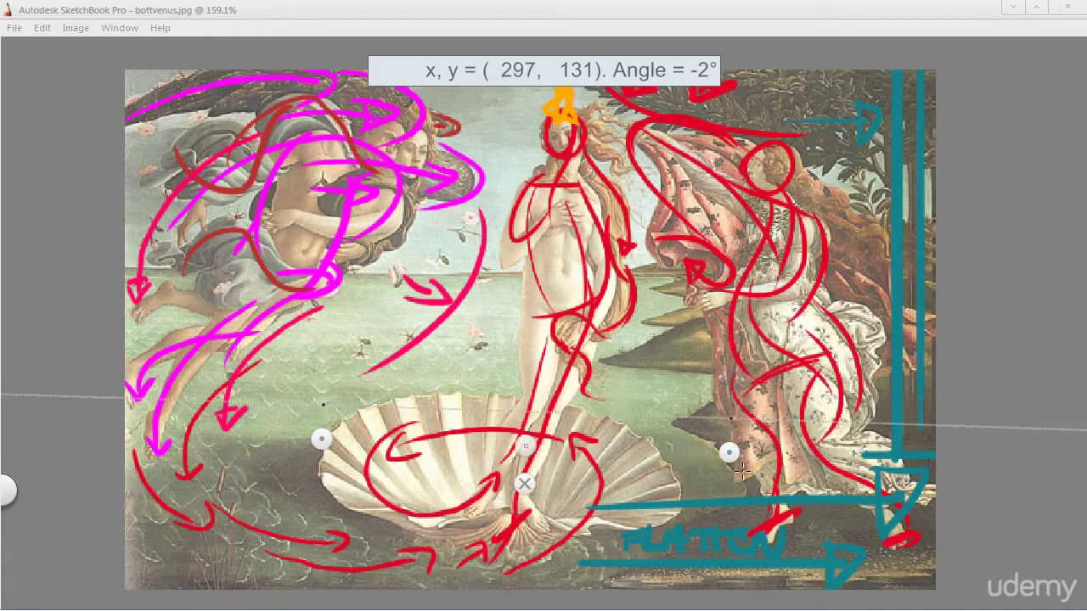
{"action": "left_click_drag", "start_coordinate": [727, 451], "coordinate": [733, 485]}
{"action": "left_click_drag", "start_coordinate": [528, 463], "coordinate": [517, 502]}
{"action": "left_click_drag", "start_coordinate": [721, 523], "coordinate": [721, 554]}
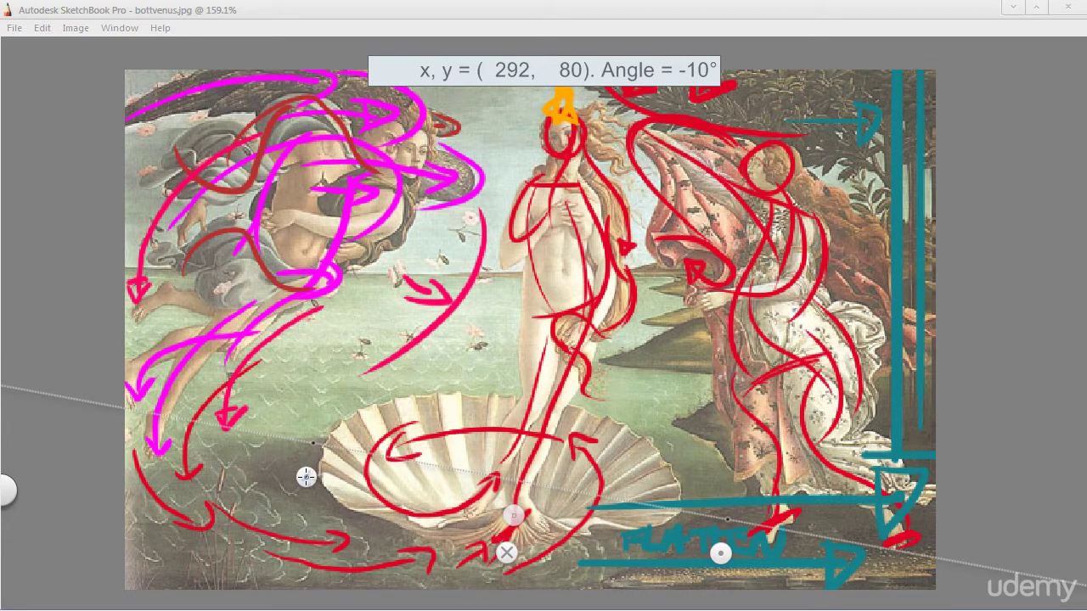
{"action": "left_click_drag", "start_coordinate": [306, 477], "coordinate": [307, 466]}
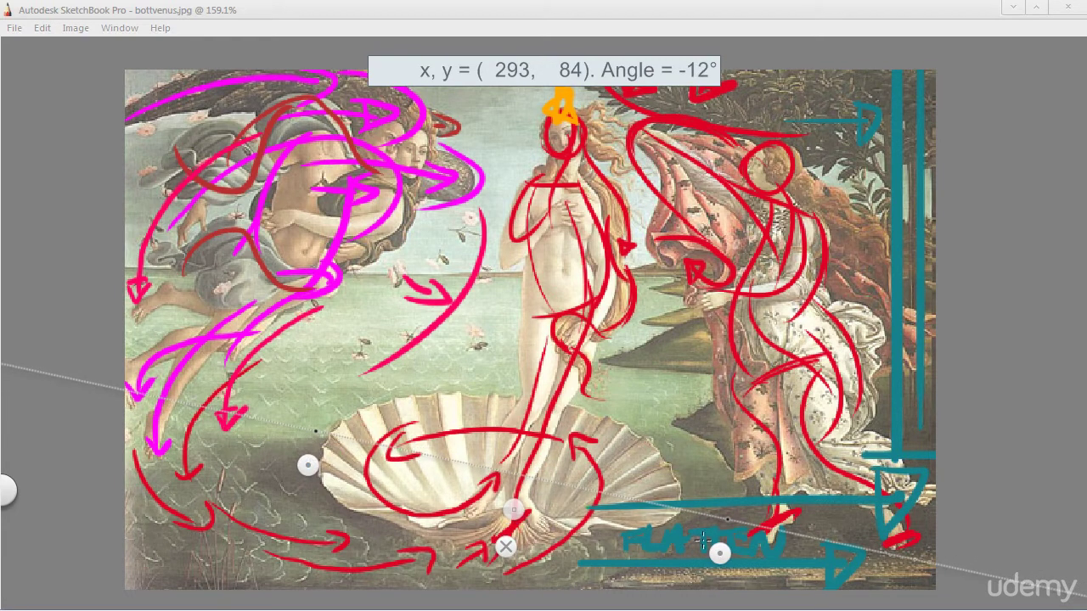
{"action": "left_click_drag", "start_coordinate": [719, 554], "coordinate": [731, 536]}
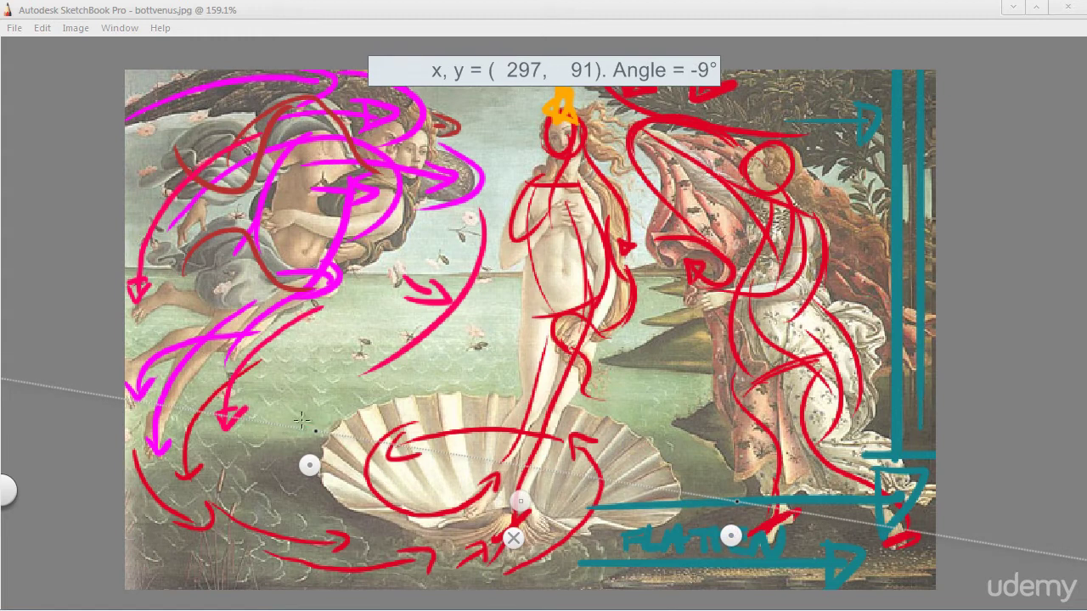
Draw a green line along the ruler with arrowheads at both ends, labelling its high end with a circled H and its low end with a circled L.
{"action": "left_click_drag", "start_coordinate": [302, 422], "coordinate": [745, 503]}
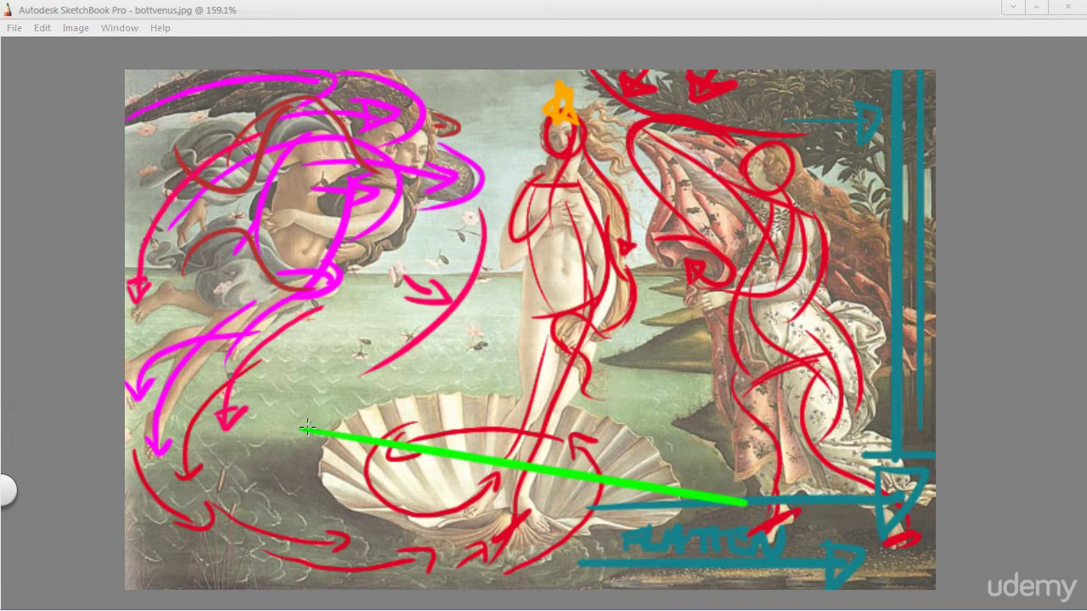
{"action": "mouse_move", "coordinate": [282, 417]}
{"action": "left_mouse_down"}
{"action": "mouse_move", "coordinate": [313, 407]}
{"action": "mouse_move", "coordinate": [311, 450]}
{"action": "left_mouse_up"}
{"action": "mouse_move", "coordinate": [350, 378]}
{"action": "left_mouse_down"}
{"action": "mouse_move", "coordinate": [352, 404]}
{"action": "mouse_move", "coordinate": [374, 356]}
{"action": "left_mouse_up"}
{"action": "mouse_move", "coordinate": [690, 450]}
{"action": "left_mouse_down"}
{"action": "mouse_move", "coordinate": [699, 487]}
{"action": "mouse_move", "coordinate": [705, 453]}
{"action": "mouse_move", "coordinate": [662, 468]}
{"action": "left_mouse_up"}
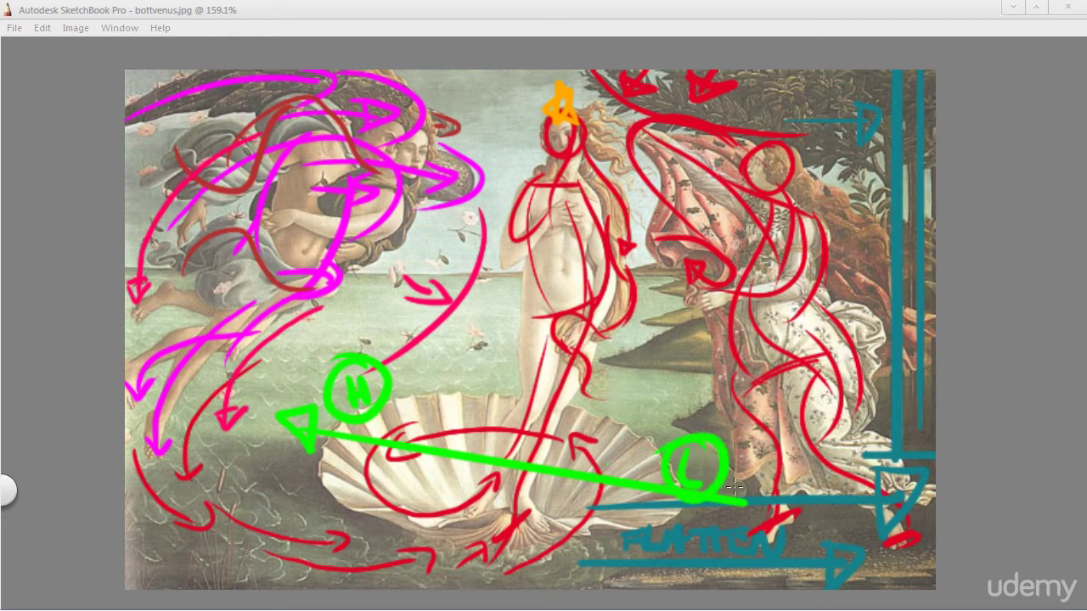
{"action": "left_click_drag", "start_coordinate": [731, 501], "coordinate": [733, 514]}
Try green directional strokes and a curved arrow between the wind figures and Venus, undoing each one.
{"action": "key", "text": "space"}
{"action": "mouse_move", "coordinate": [450, 357]}
{"action": "left_mouse_down"}
{"action": "mouse_move", "coordinate": [499, 461]}
{"action": "mouse_move", "coordinate": [459, 475]}
{"action": "mouse_move", "coordinate": [485, 393]}
{"action": "left_mouse_up"}
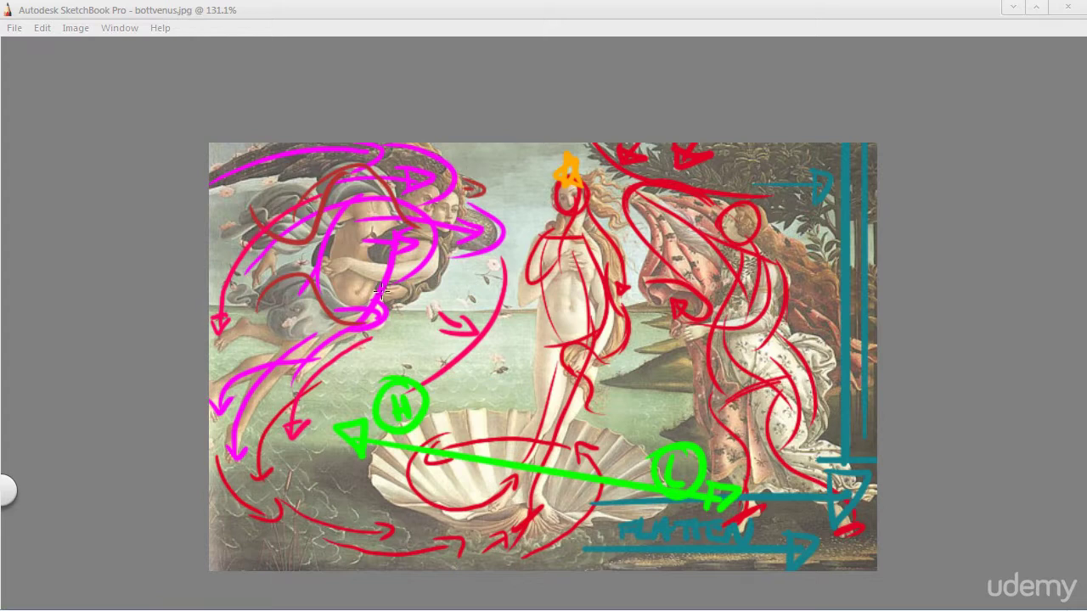
{"action": "mouse_move", "coordinate": [513, 153]}
{"action": "left_mouse_down"}
{"action": "mouse_move", "coordinate": [283, 137]}
{"action": "mouse_move", "coordinate": [413, 372]}
{"action": "mouse_move", "coordinate": [411, 94]}
{"action": "mouse_move", "coordinate": [306, 378]}
{"action": "mouse_move", "coordinate": [491, 235]}
{"action": "mouse_move", "coordinate": [307, 382]}
{"action": "mouse_move", "coordinate": [475, 154]}
{"action": "mouse_move", "coordinate": [392, 377]}
{"action": "left_mouse_up"}
{"action": "key", "text": "ctrl+z"}
{"action": "mouse_move", "coordinate": [282, 509]}
{"action": "left_mouse_down"}
{"action": "mouse_move", "coordinate": [282, 371]}
{"action": "mouse_move", "coordinate": [435, 214]}
{"action": "left_mouse_up"}
{"action": "key", "text": "ctrl+z"}
{"action": "left_click_drag", "start_coordinate": [560, 136], "coordinate": [322, 346]}
{"action": "left_click_drag", "start_coordinate": [486, 152], "coordinate": [539, 223]}
{"action": "mouse_move", "coordinate": [460, 200]}
{"action": "left_mouse_down"}
{"action": "mouse_move", "coordinate": [535, 234]}
{"action": "mouse_move", "coordinate": [480, 202]}
{"action": "left_mouse_up"}
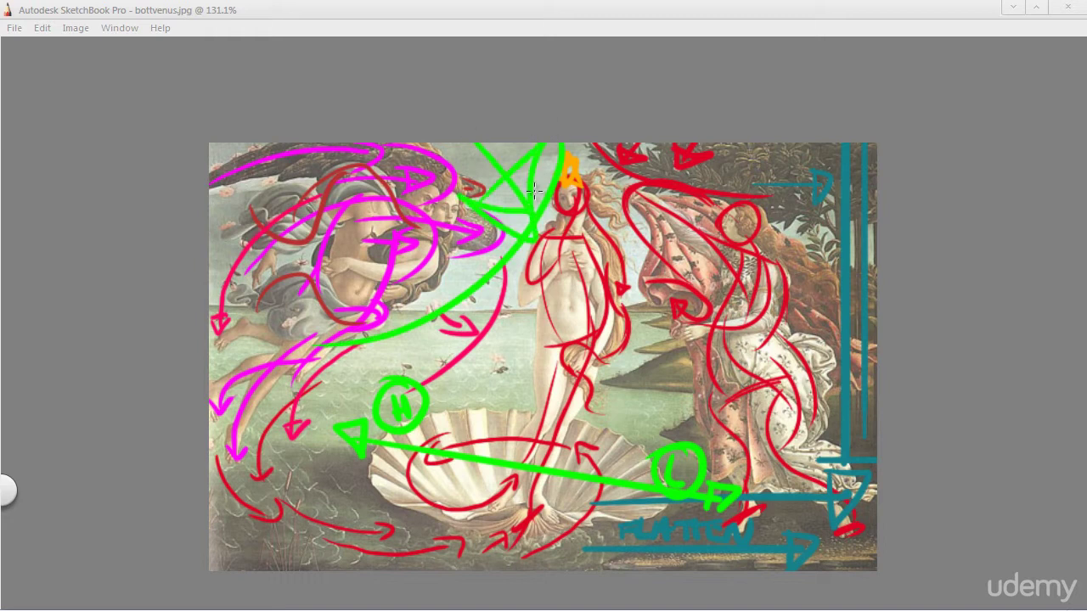
{"action": "key", "text": "ctrl+z"}
{"action": "key", "text": "ctrl+z"}
{"action": "key", "text": "ctrl+z"}
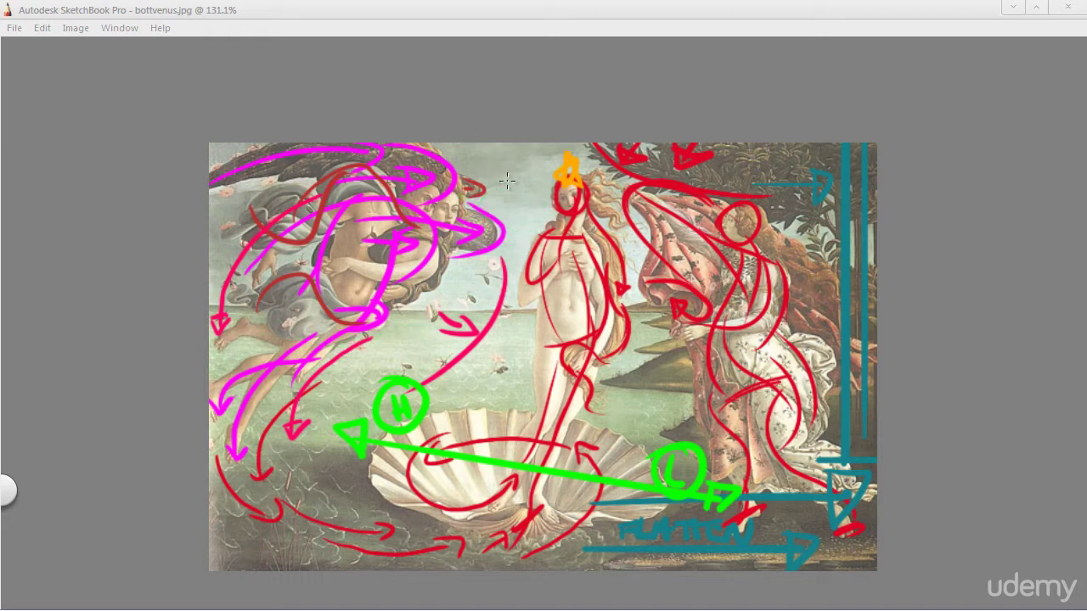
{"action": "mouse_move", "coordinate": [533, 144]}
{"action": "left_mouse_down"}
{"action": "mouse_move", "coordinate": [213, 420]}
{"action": "mouse_move", "coordinate": [244, 389]}
{"action": "mouse_move", "coordinate": [450, 272]}
{"action": "mouse_move", "coordinate": [220, 374]}
{"action": "left_mouse_up"}
{"action": "key", "text": "ctrl+z"}
Hide Layer1 and handwrite "More Power" in green over the wind figures' gesture lines.
{"action": "key", "text": "Tab"}
{"action": "left_click", "coordinate": [913, 494]}
{"action": "key", "text": "Tab"}
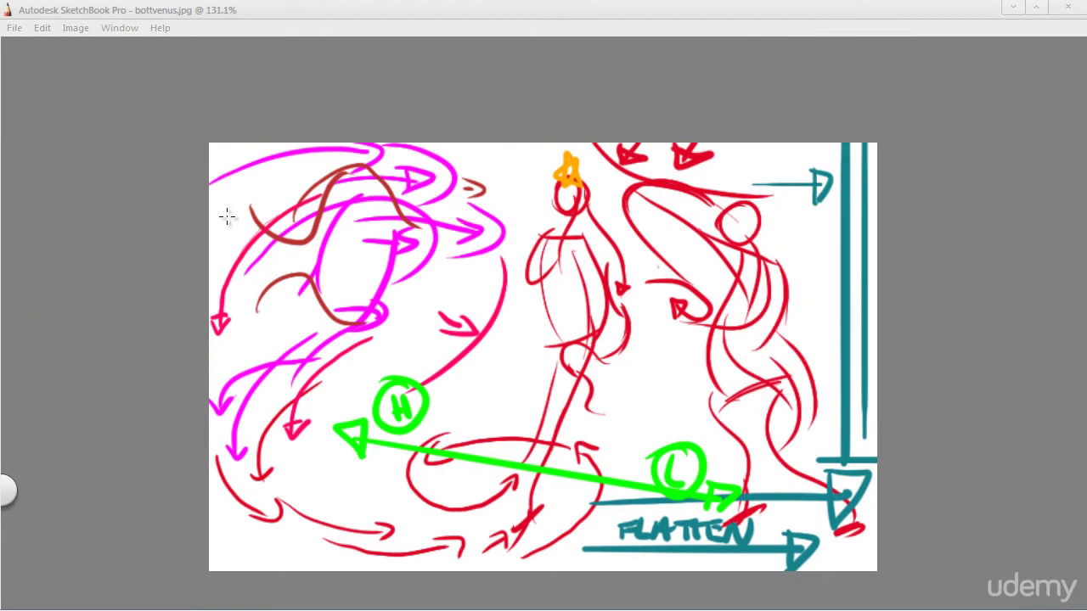
{"action": "left_click_drag", "start_coordinate": [221, 208], "coordinate": [297, 174]}
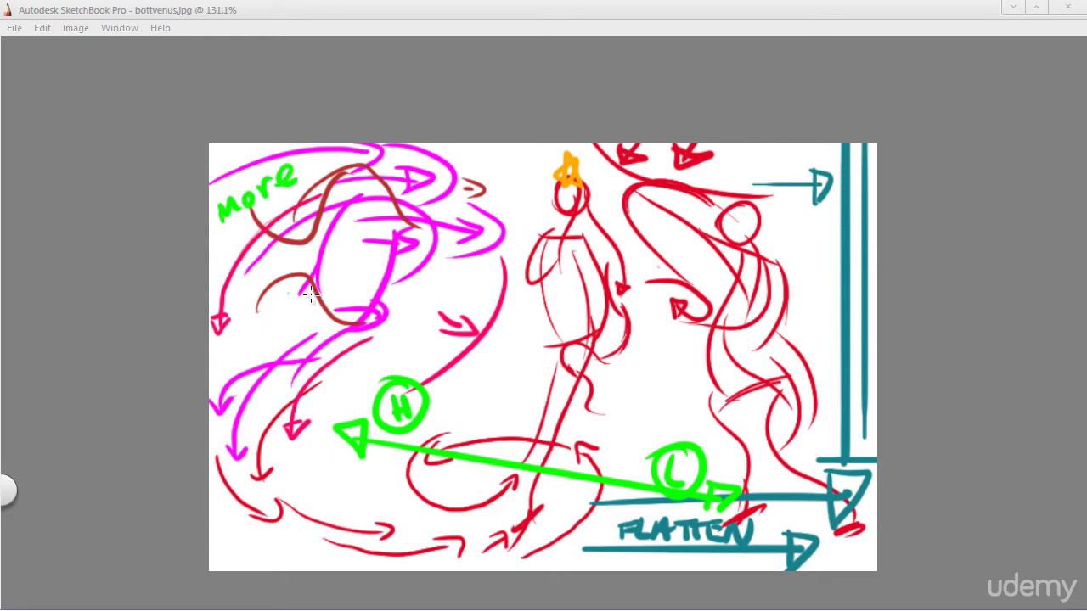
{"action": "mouse_move", "coordinate": [271, 333]}
{"action": "left_mouse_down"}
{"action": "mouse_move", "coordinate": [315, 310]}
{"action": "mouse_move", "coordinate": [367, 255]}
{"action": "left_mouse_up"}
Handwrite "Less Power" in green above the circled L and show Layer1 again.
{"action": "mouse_move", "coordinate": [679, 359]}
{"action": "left_mouse_down"}
{"action": "mouse_move", "coordinate": [705, 376]}
{"action": "mouse_move", "coordinate": [712, 387]}
{"action": "mouse_move", "coordinate": [761, 383]}
{"action": "left_mouse_up"}
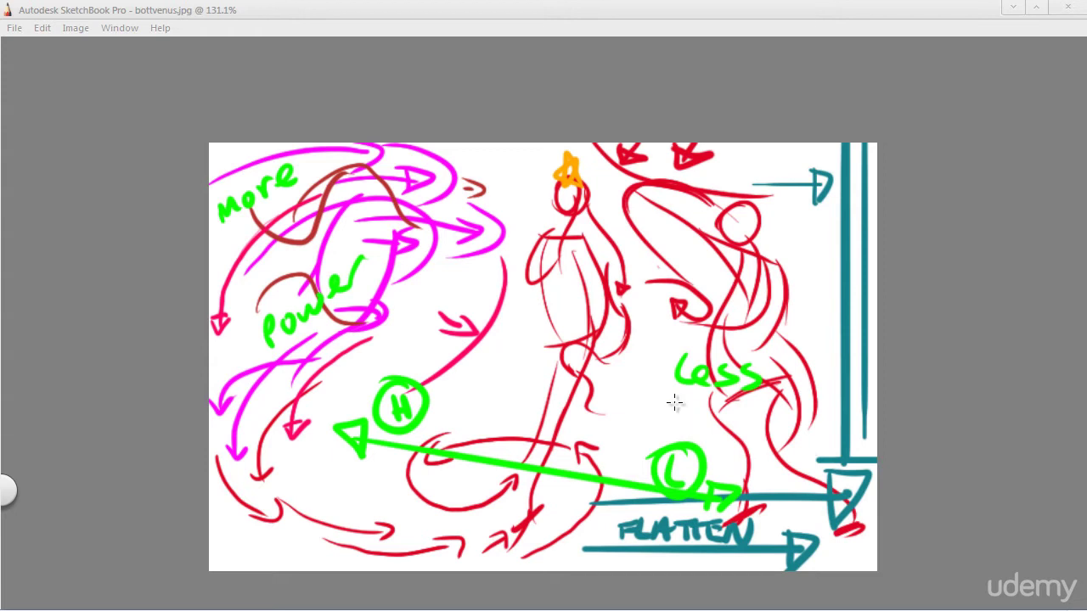
{"action": "mouse_move", "coordinate": [674, 404]}
{"action": "left_mouse_down"}
{"action": "mouse_move", "coordinate": [764, 420]}
{"action": "mouse_move", "coordinate": [793, 458]}
{"action": "left_mouse_up"}
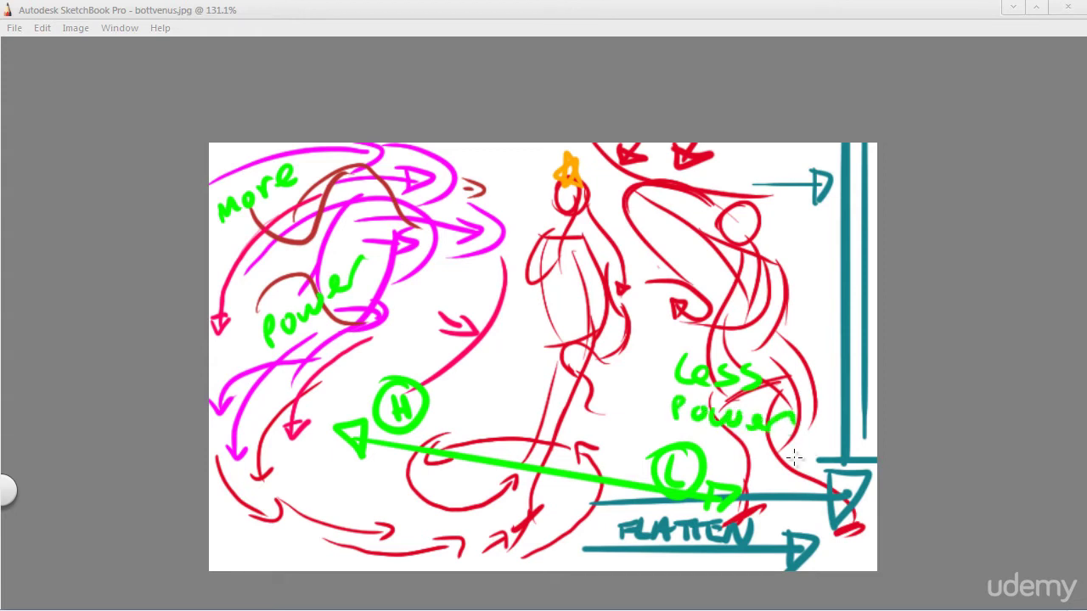
{"action": "key", "text": "Tab"}
{"action": "left_click", "coordinate": [911, 470]}
{"action": "key", "text": "Tab"}
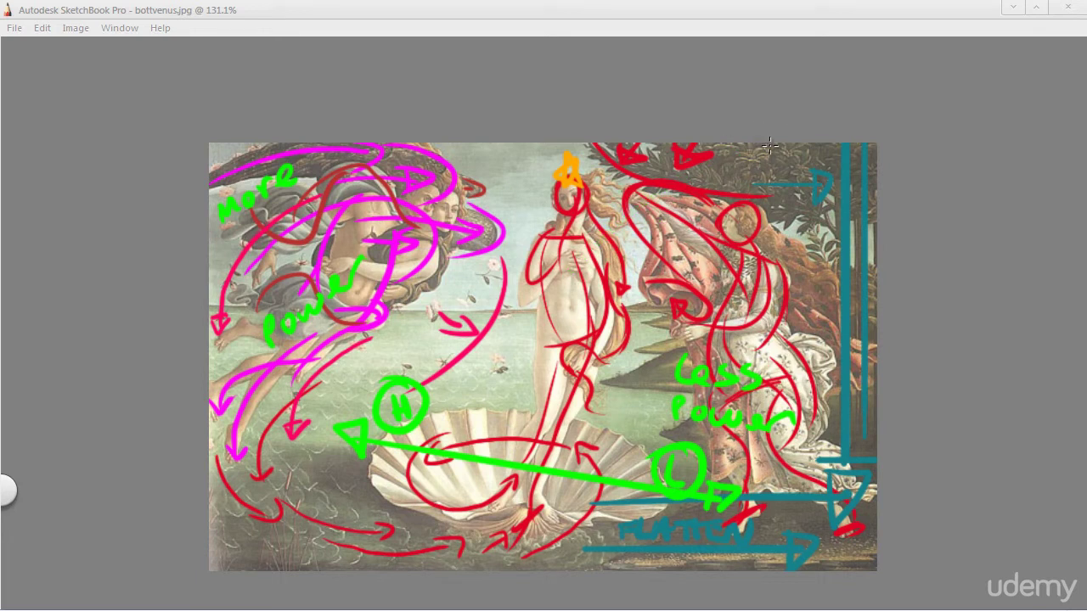
Try green diagonal strokes and arrows across Venus, the wind figures and the attendant, undoing each one.
{"action": "left_click_drag", "start_coordinate": [771, 146], "coordinate": [583, 309]}
{"action": "mouse_move", "coordinate": [581, 231]}
{"action": "left_mouse_down"}
{"action": "mouse_move", "coordinate": [583, 348]}
{"action": "mouse_move", "coordinate": [592, 236]}
{"action": "left_mouse_up"}
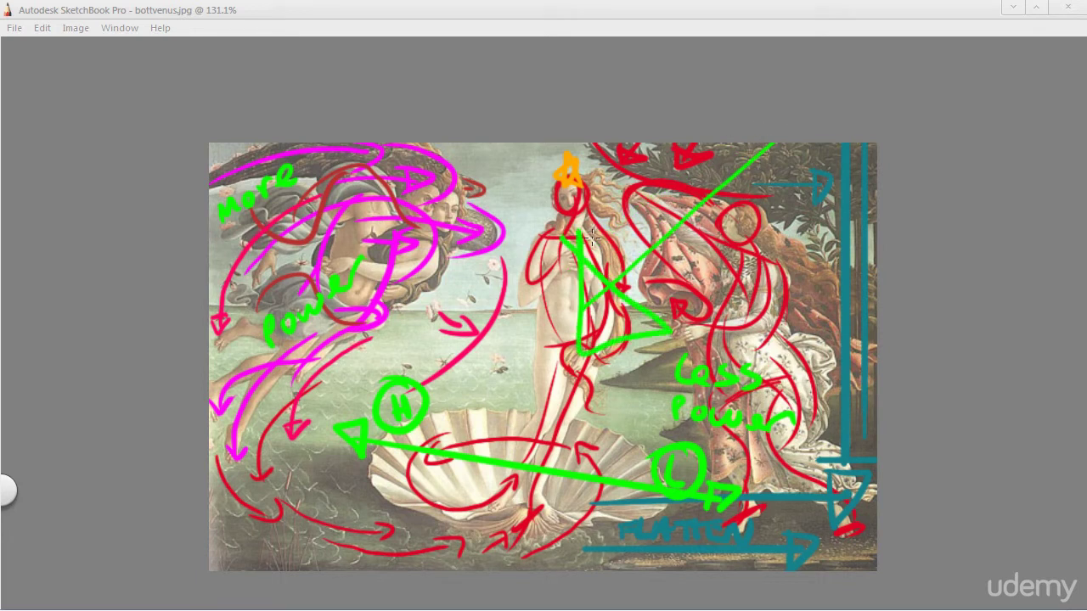
{"action": "key", "text": "ctrl+z"}
{"action": "key", "text": "ctrl+z"}
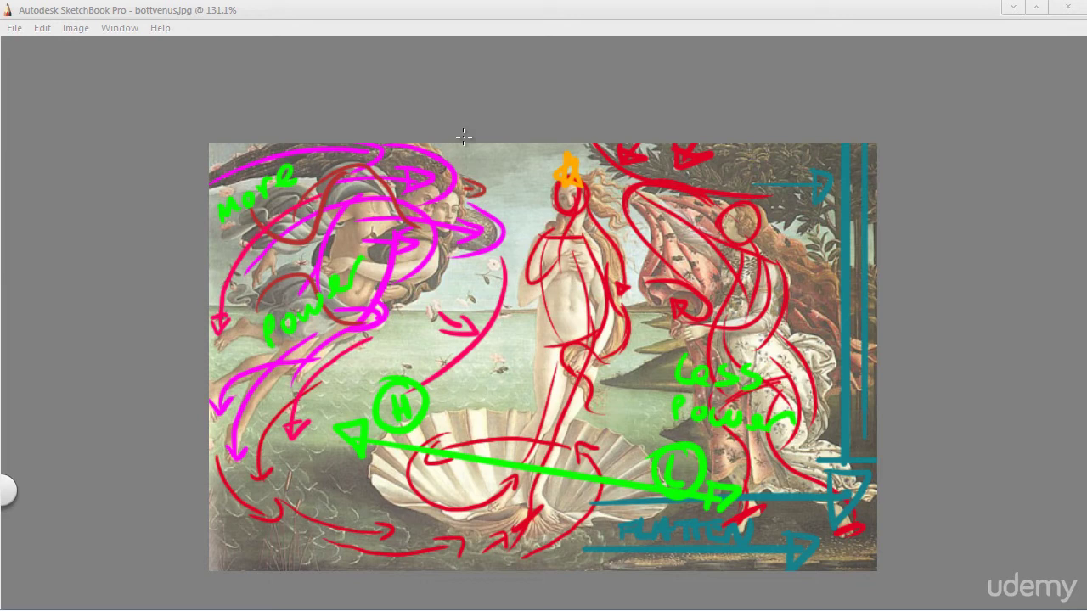
{"action": "mouse_move", "coordinate": [527, 150]}
{"action": "left_mouse_down"}
{"action": "mouse_move", "coordinate": [429, 345]}
{"action": "mouse_move", "coordinate": [207, 255]}
{"action": "mouse_move", "coordinate": [438, 294]}
{"action": "mouse_move", "coordinate": [373, 342]}
{"action": "left_mouse_up"}
{"action": "key", "text": "ctrl+z"}
{"action": "mouse_move", "coordinate": [683, 467]}
{"action": "left_mouse_down"}
{"action": "mouse_move", "coordinate": [657, 320]}
{"action": "mouse_move", "coordinate": [713, 505]}
{"action": "mouse_move", "coordinate": [815, 332]}
{"action": "left_mouse_up"}
{"action": "key", "text": "ctrl+z"}
{"action": "left_click_drag", "start_coordinate": [549, 141], "coordinate": [242, 399]}
{"action": "key", "text": "ctrl+z"}
{"action": "left_click_drag", "start_coordinate": [608, 214], "coordinate": [730, 493]}
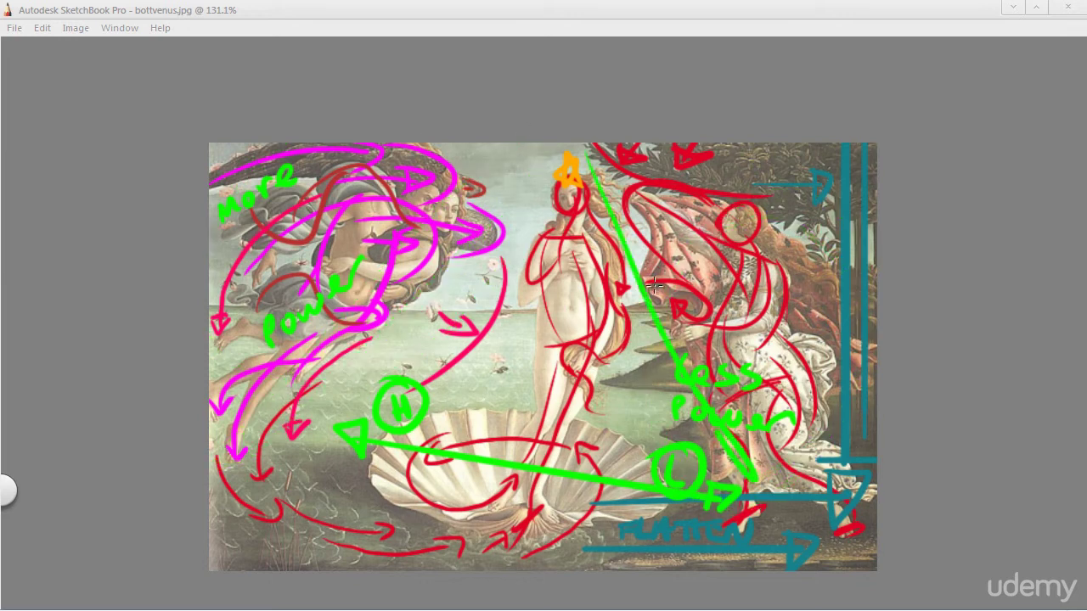
{"action": "key", "text": "ctrl+z"}
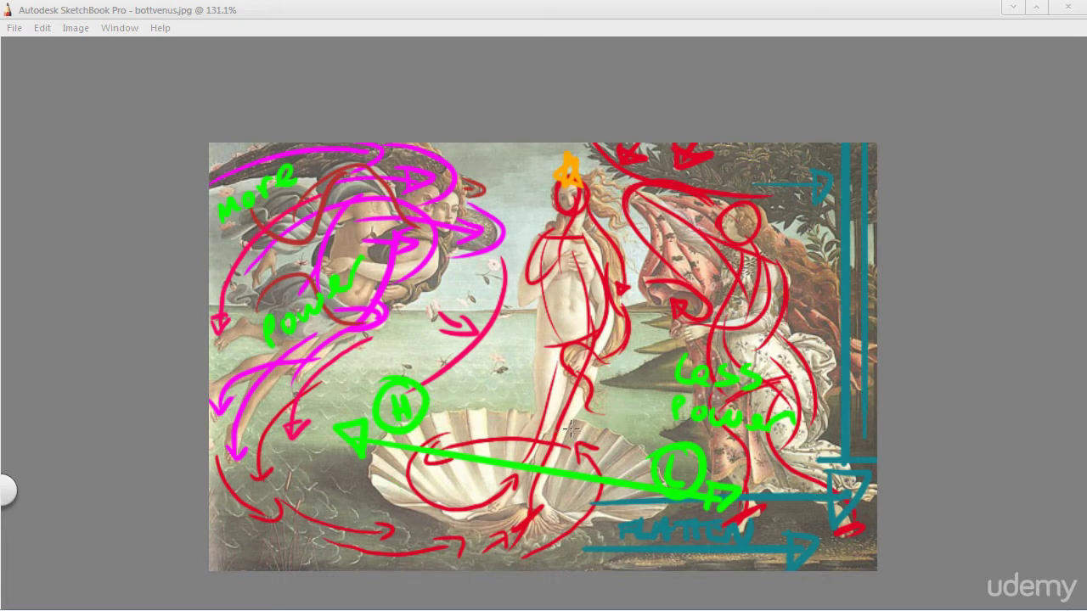
Show the hidden interface and set the brush colour to red, RGB 224, 0, 36.
{"action": "key", "text": "Tab"}
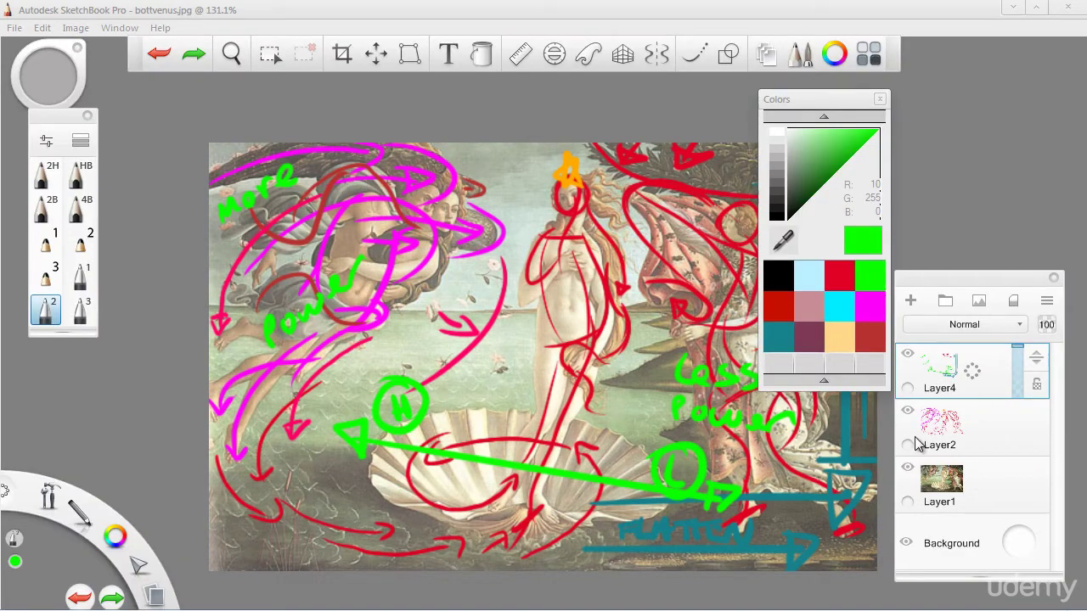
{"action": "left_click", "coordinate": [841, 277]}
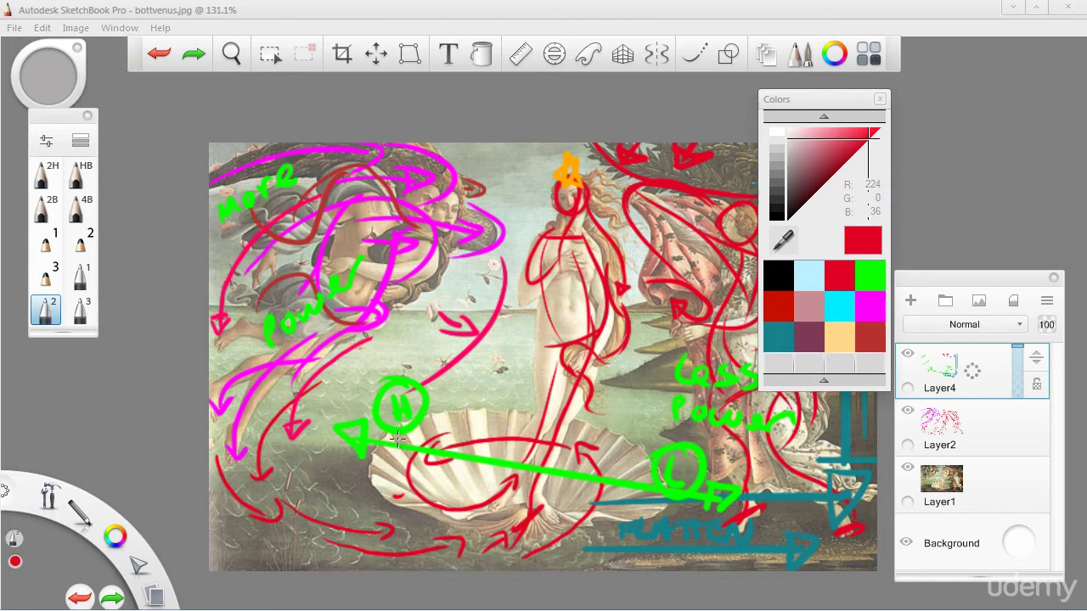
Try red curved strokes and arrowheads around both ends of the shell, undoing each one.
{"action": "mouse_move", "coordinate": [398, 439]}
{"action": "left_mouse_down"}
{"action": "mouse_move", "coordinate": [373, 485]}
{"action": "mouse_move", "coordinate": [383, 488]}
{"action": "left_mouse_up"}
{"action": "mouse_move", "coordinate": [482, 488]}
{"action": "left_mouse_down"}
{"action": "mouse_move", "coordinate": [441, 430]}
{"action": "mouse_move", "coordinate": [456, 463]}
{"action": "left_mouse_up"}
{"action": "left_click_drag", "start_coordinate": [647, 452], "coordinate": [593, 519]}
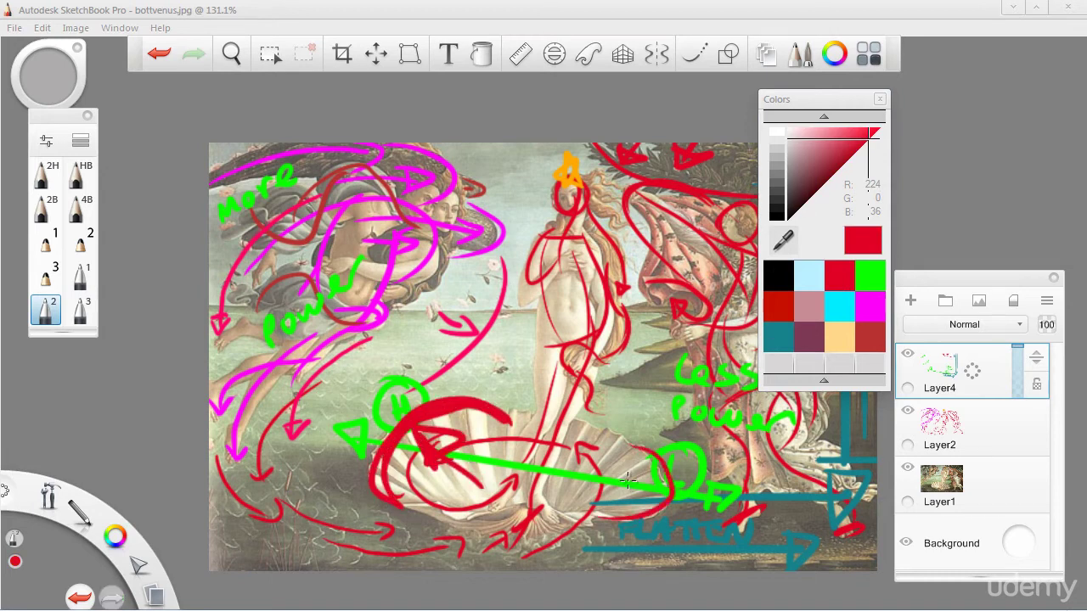
{"action": "key", "text": "ctrl+z"}
{"action": "mouse_move", "coordinate": [648, 452]}
{"action": "left_mouse_down"}
{"action": "mouse_move", "coordinate": [673, 498]}
{"action": "mouse_move", "coordinate": [629, 524]}
{"action": "left_mouse_up"}
{"action": "left_click_drag", "start_coordinate": [634, 485], "coordinate": [660, 496]}
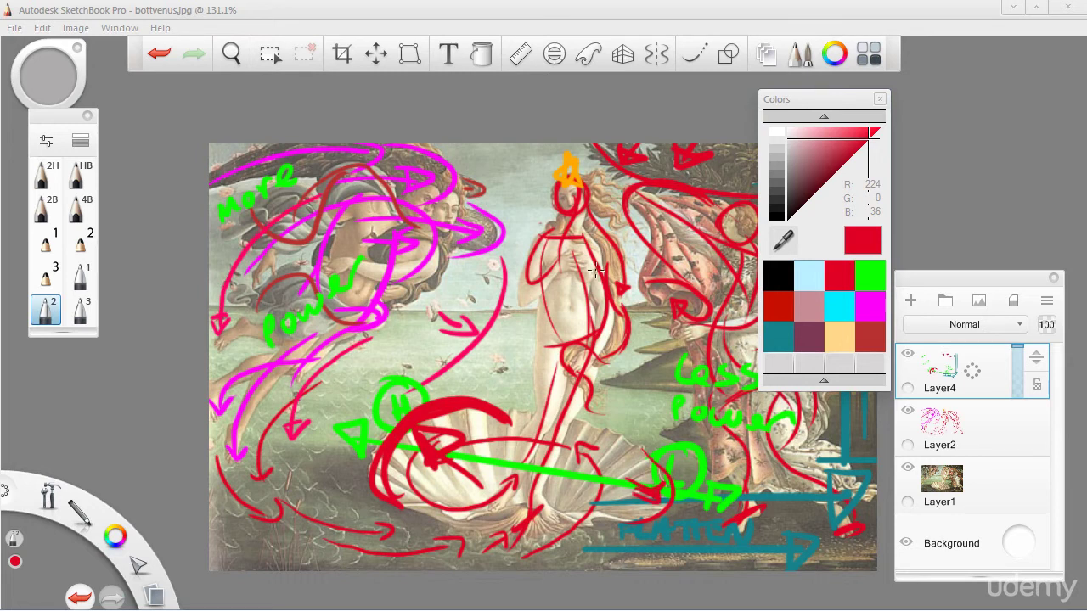
{"action": "key", "text": "ctrl+z"}
{"action": "key", "text": "ctrl+z"}
{"action": "key", "text": "ctrl+z"}
{"action": "key", "text": "ctrl+z"}
{"action": "key", "text": "ctrl+z"}
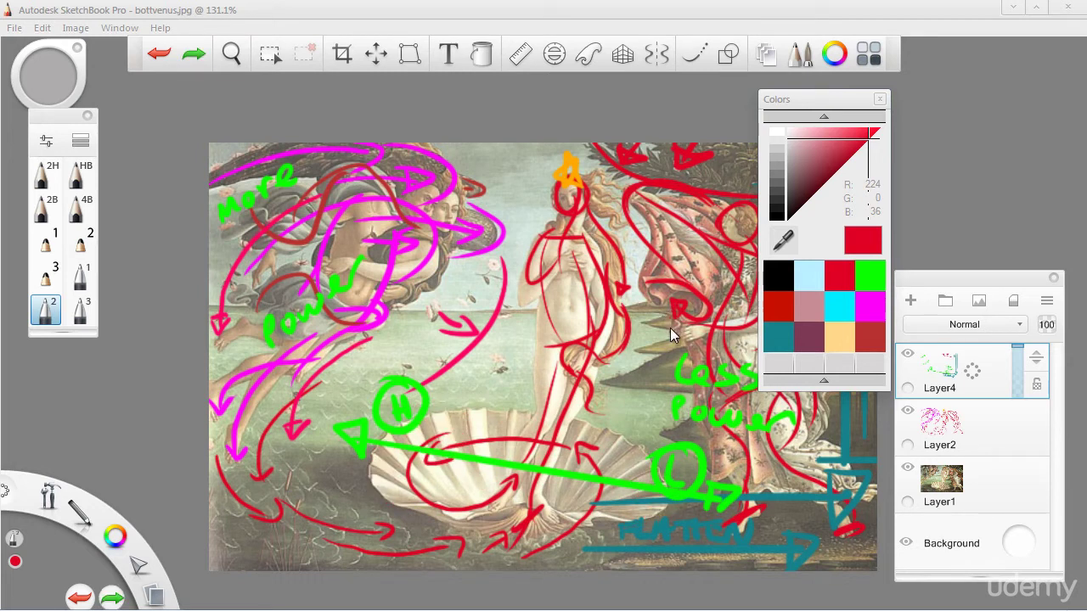
Hide the interface and draw a red curve bulging outward from the attendant's back toward the vertical teal lines.
{"action": "key", "text": "space"}
{"action": "left_click_drag", "start_coordinate": [671, 330], "coordinate": [622, 360]}
{"action": "key", "text": "Tab"}
{"action": "key", "text": "space"}
{"action": "left_click_drag", "start_coordinate": [603, 424], "coordinate": [519, 418]}
{"action": "left_click_drag", "start_coordinate": [719, 377], "coordinate": [729, 329]}
{"action": "left_click_drag", "start_coordinate": [574, 456], "coordinate": [666, 493]}
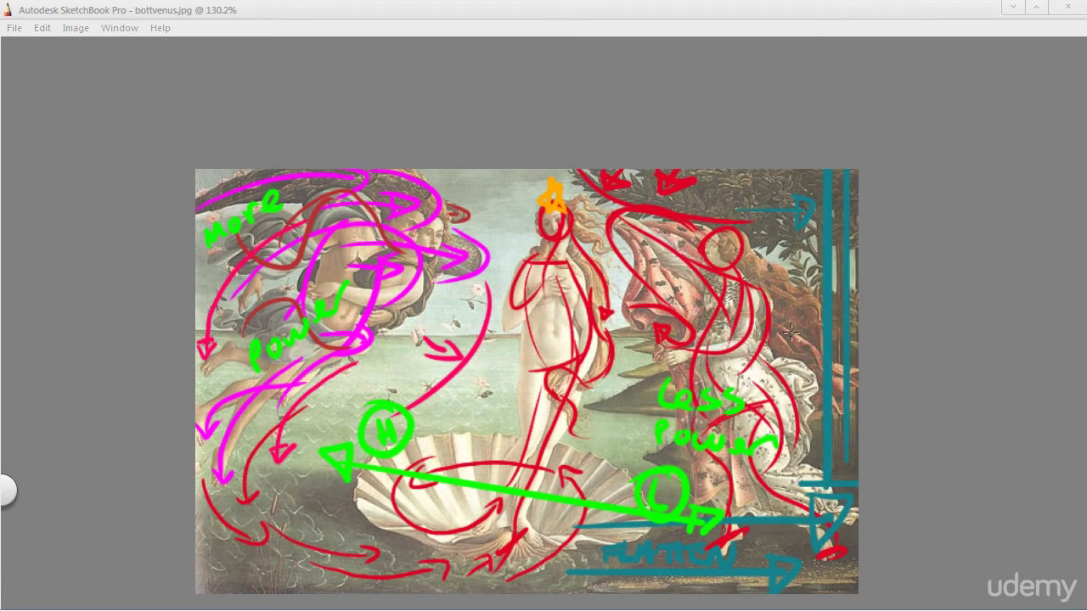
{"action": "left_click_drag", "start_coordinate": [791, 333], "coordinate": [824, 422]}
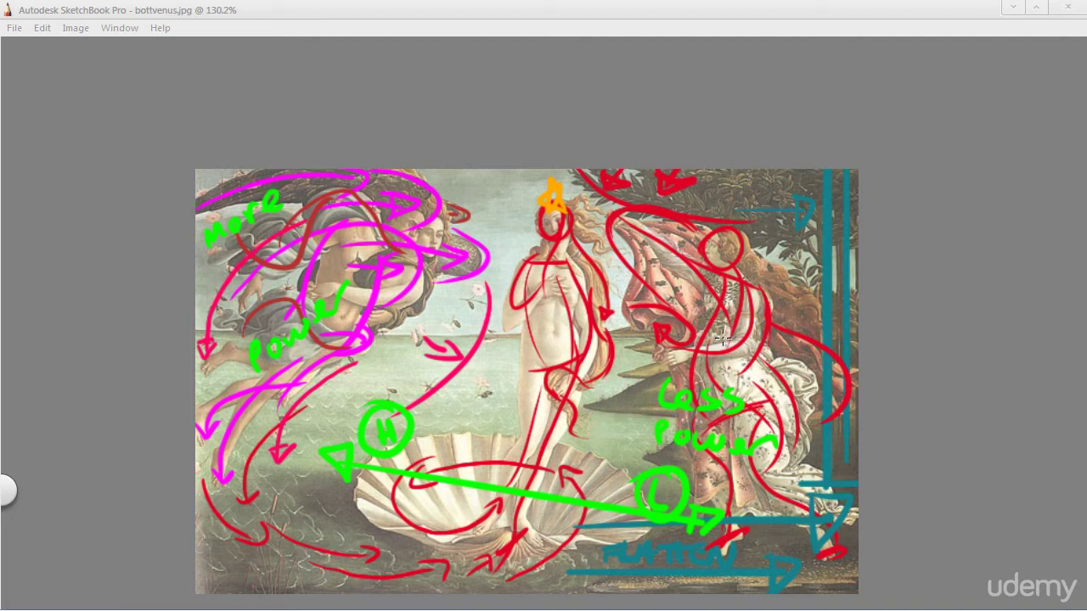